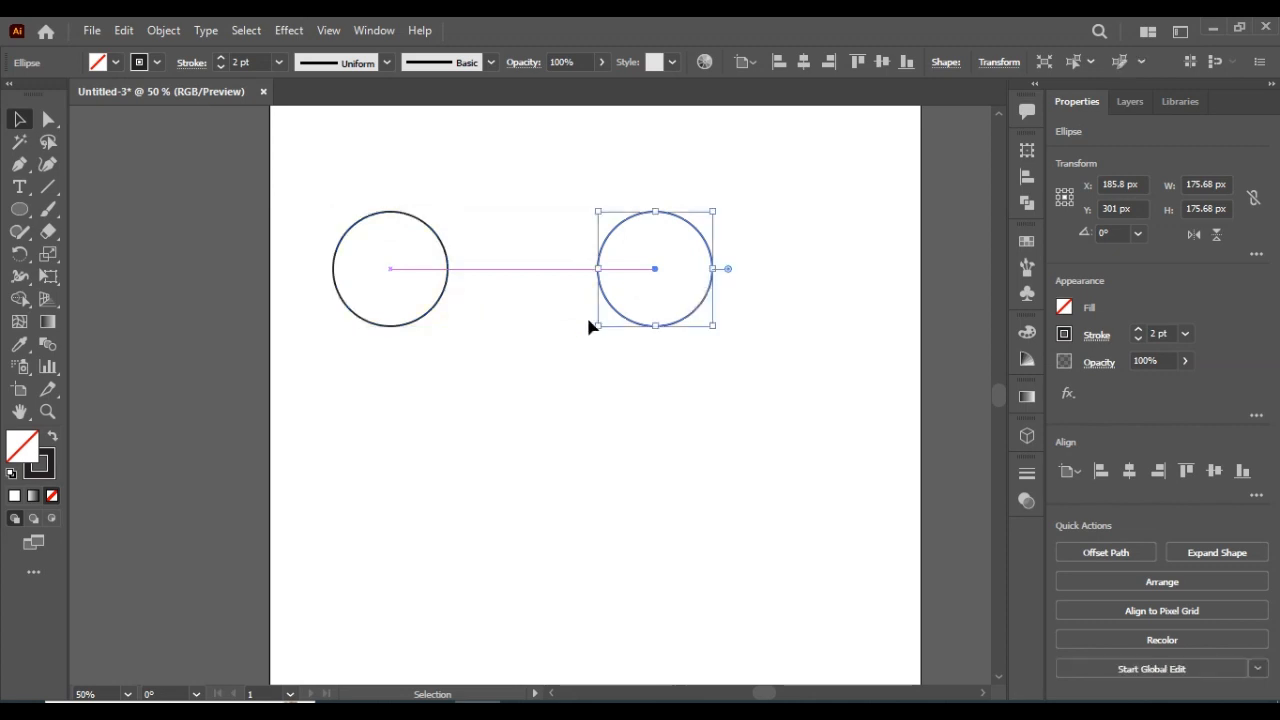
Draw a rectangle about 406 × 176 px from the left circle's top point to the right circle's bottom point
left_click(549, 328)
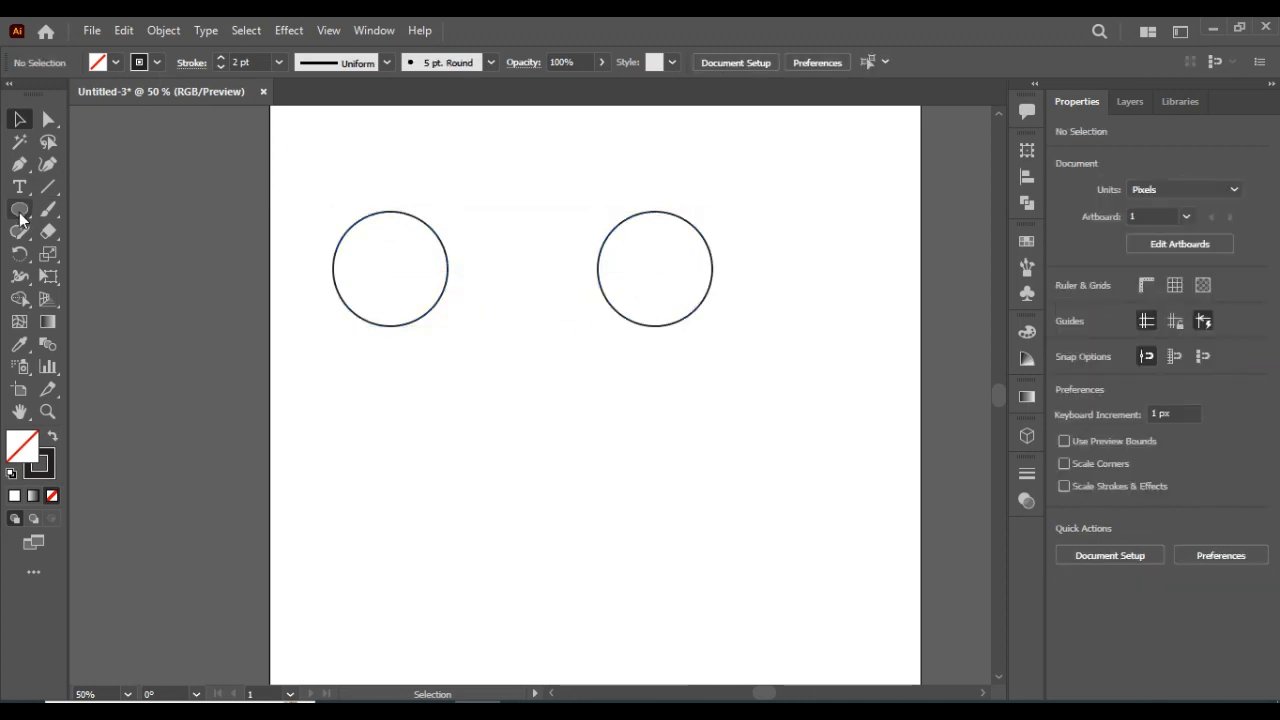
left_click_drag(19, 209, 63, 205)
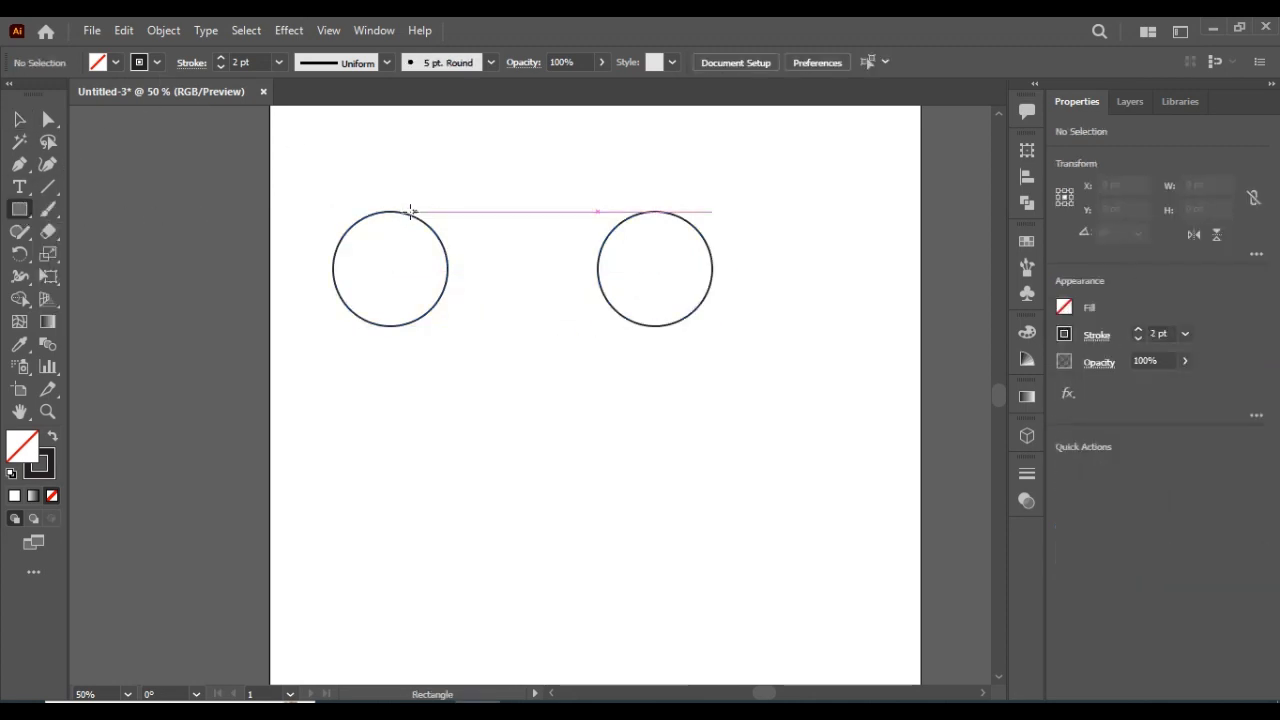
mouse_move(389, 211)
left_mouse_down()
mouse_move(458, 310)
mouse_move(655, 326)
left_mouse_up()
left_click(19, 119)
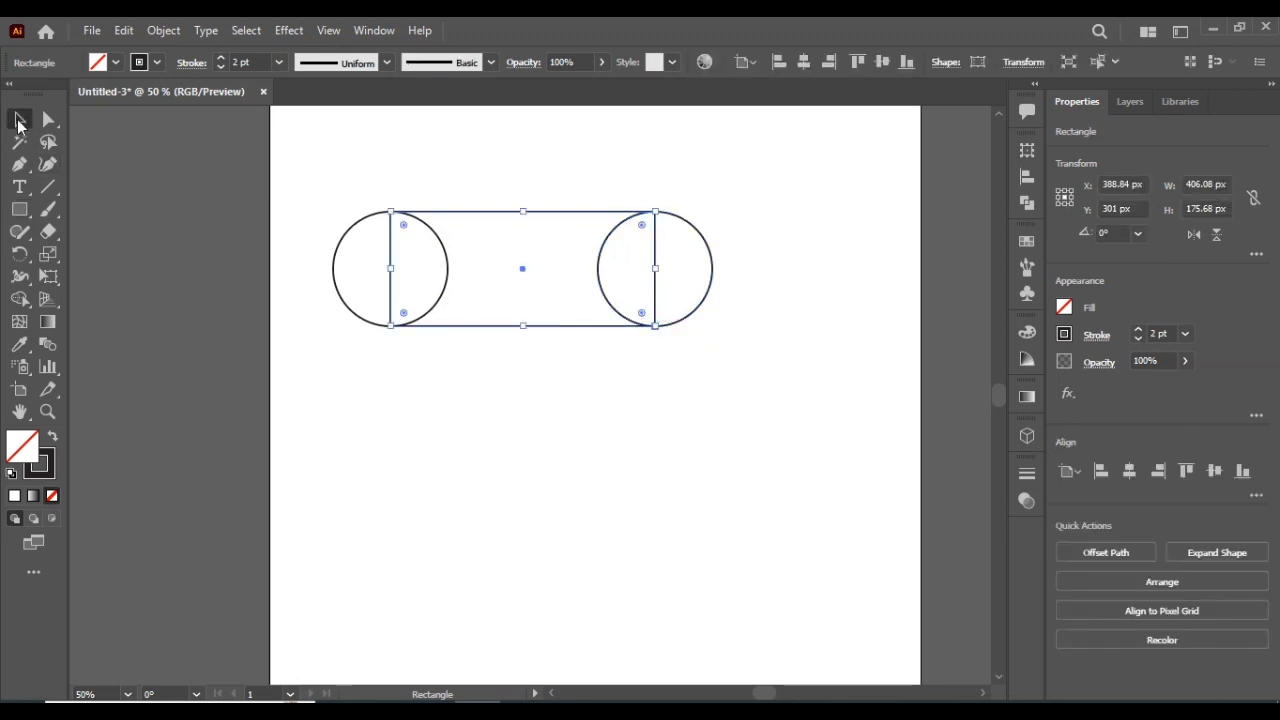
Widen the rectangle to about 582 px so it reaches both circles' outer edges, and fully round its corners to match the circles
left_click_drag(655, 271, 713, 273)
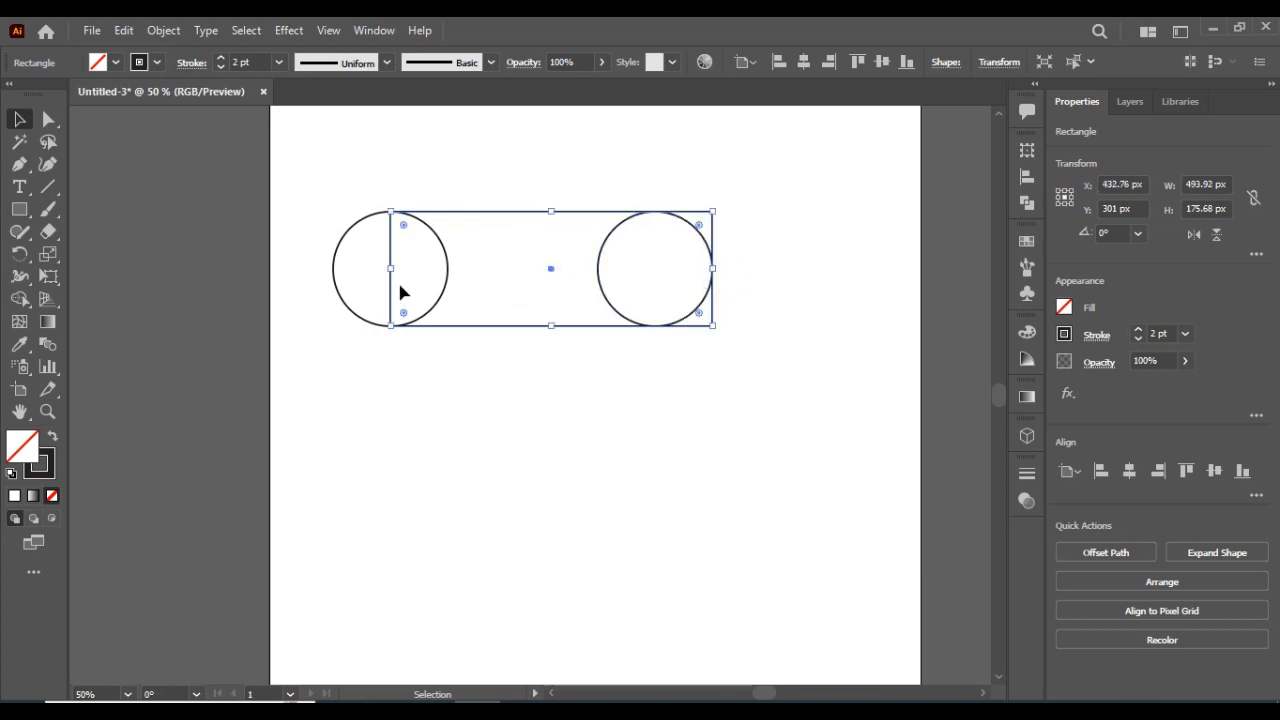
left_click_drag(390, 268, 334, 274)
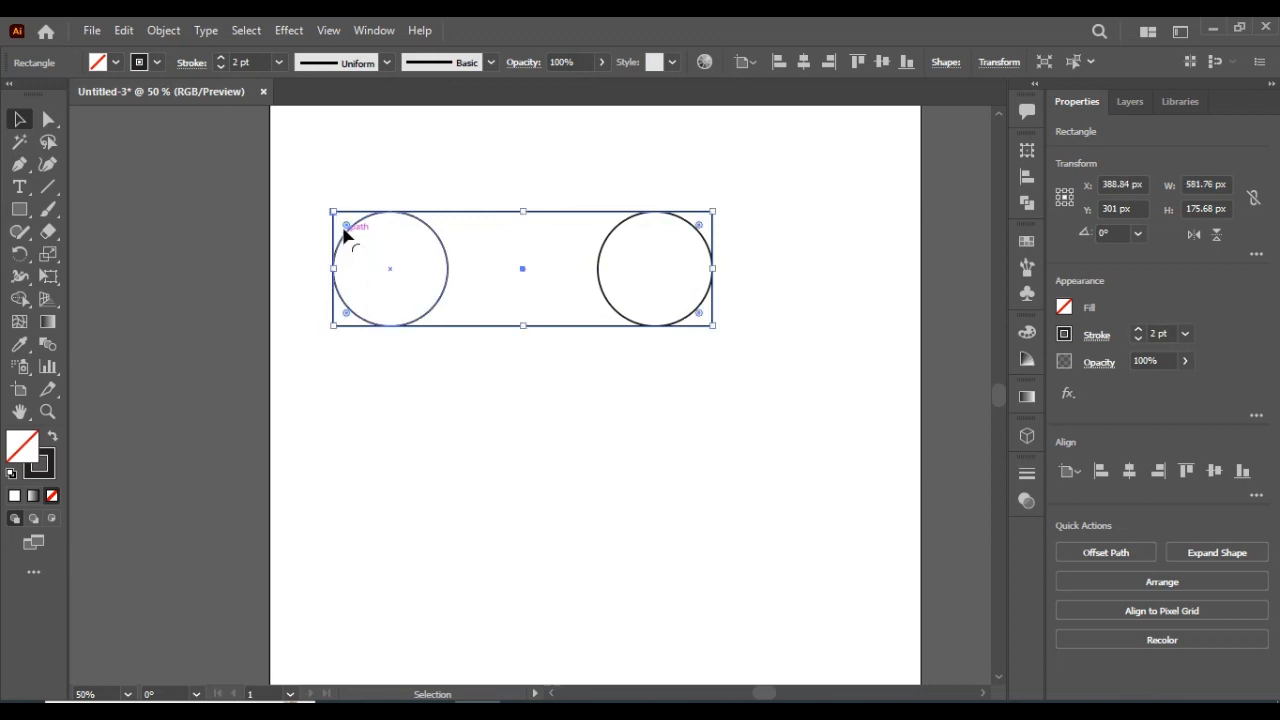
left_click(437, 423)
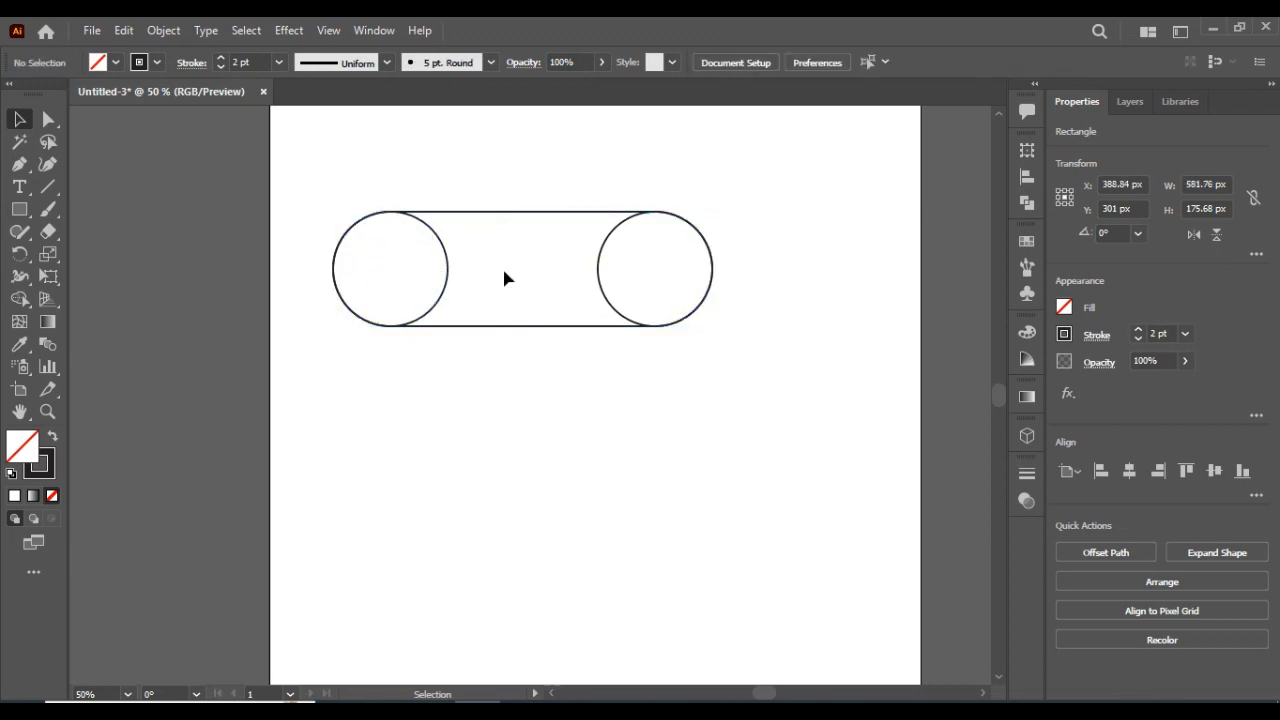
Make a copy of the rounded bar and left circle, rotated 60° about the left circle's centre
left_click_drag(543, 443, 543, 443)
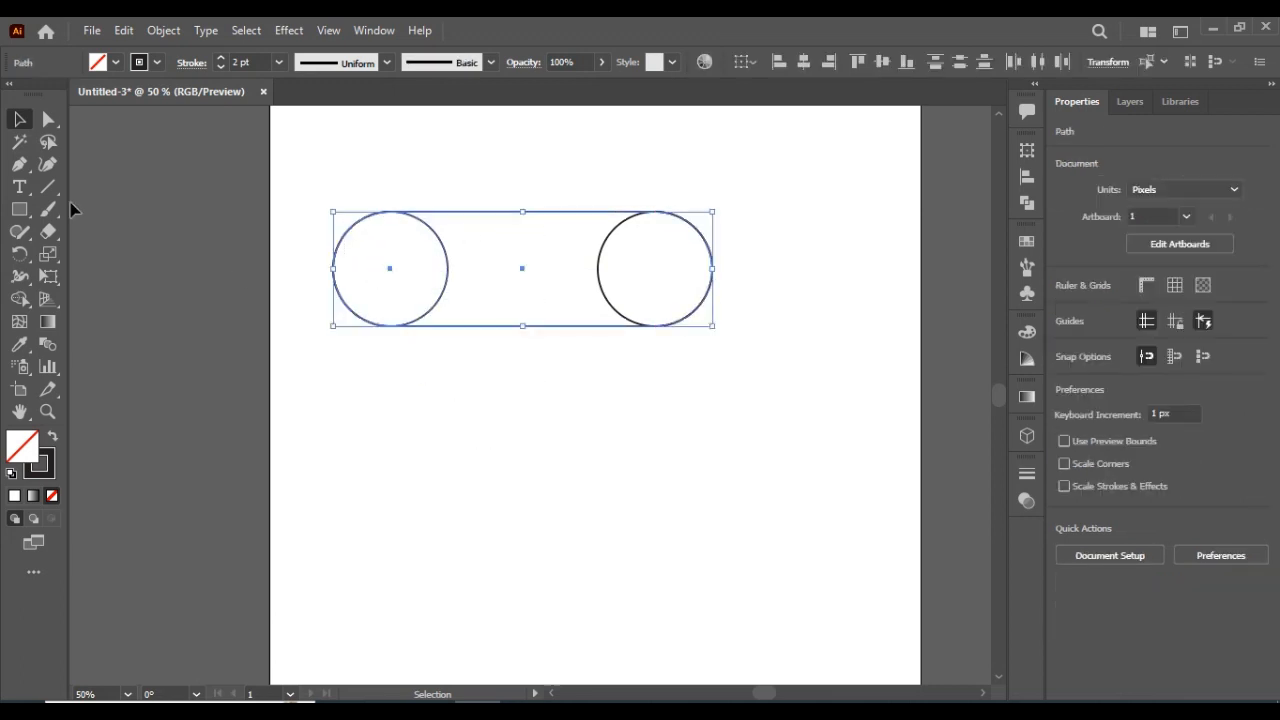
left_click(22, 252)
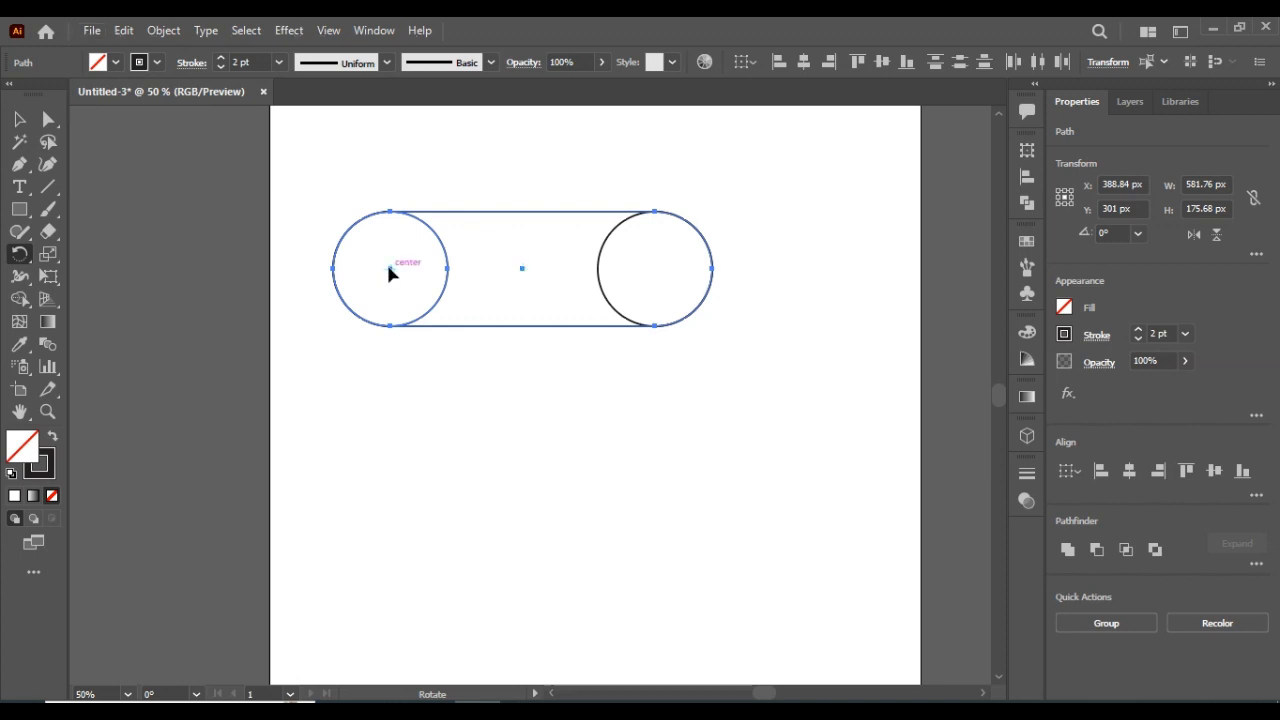
left_click(389, 268, "alt")
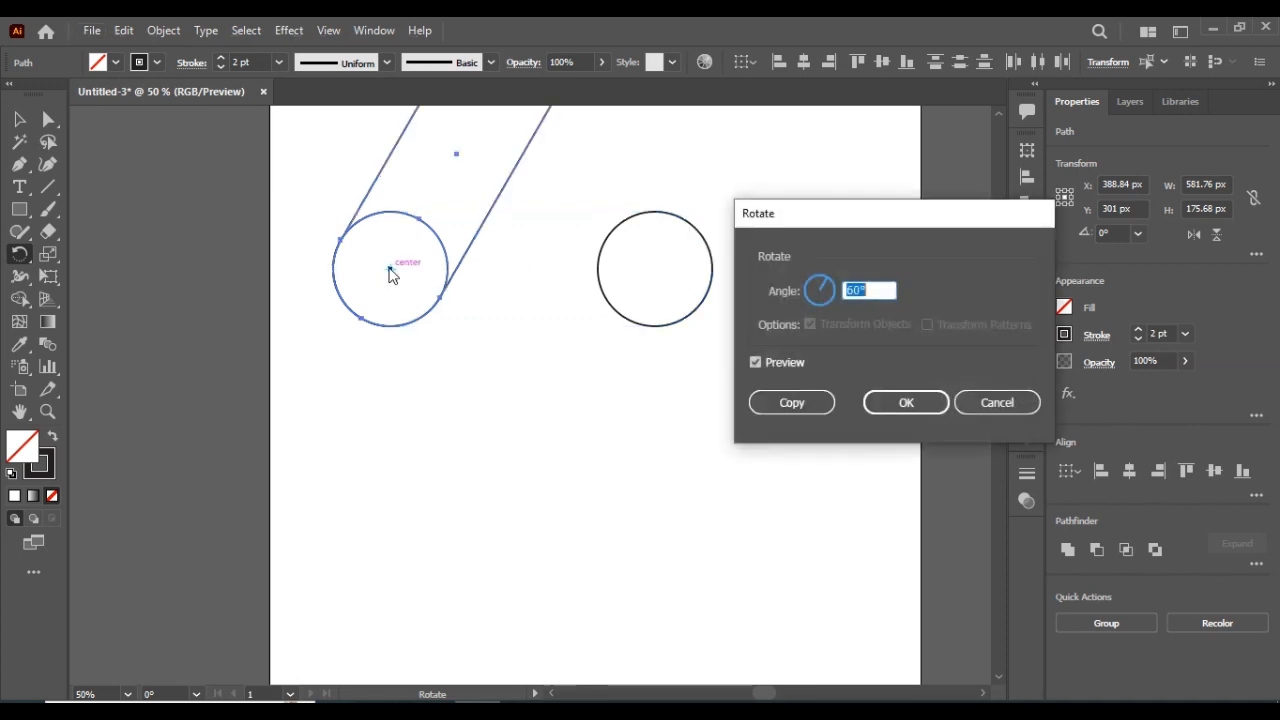
left_click(790, 403)
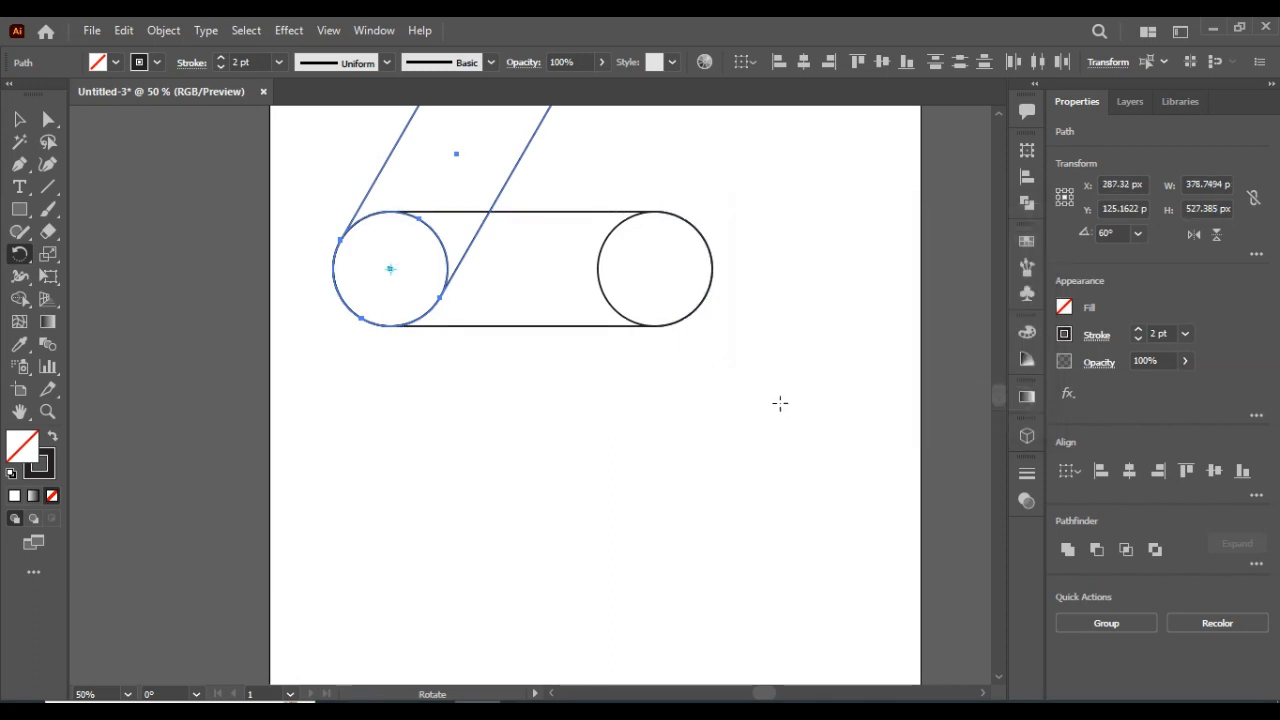
Make a copy of the horizontal bar and right circle, rotated -60° about the right circle's centre
left_click(19, 119)
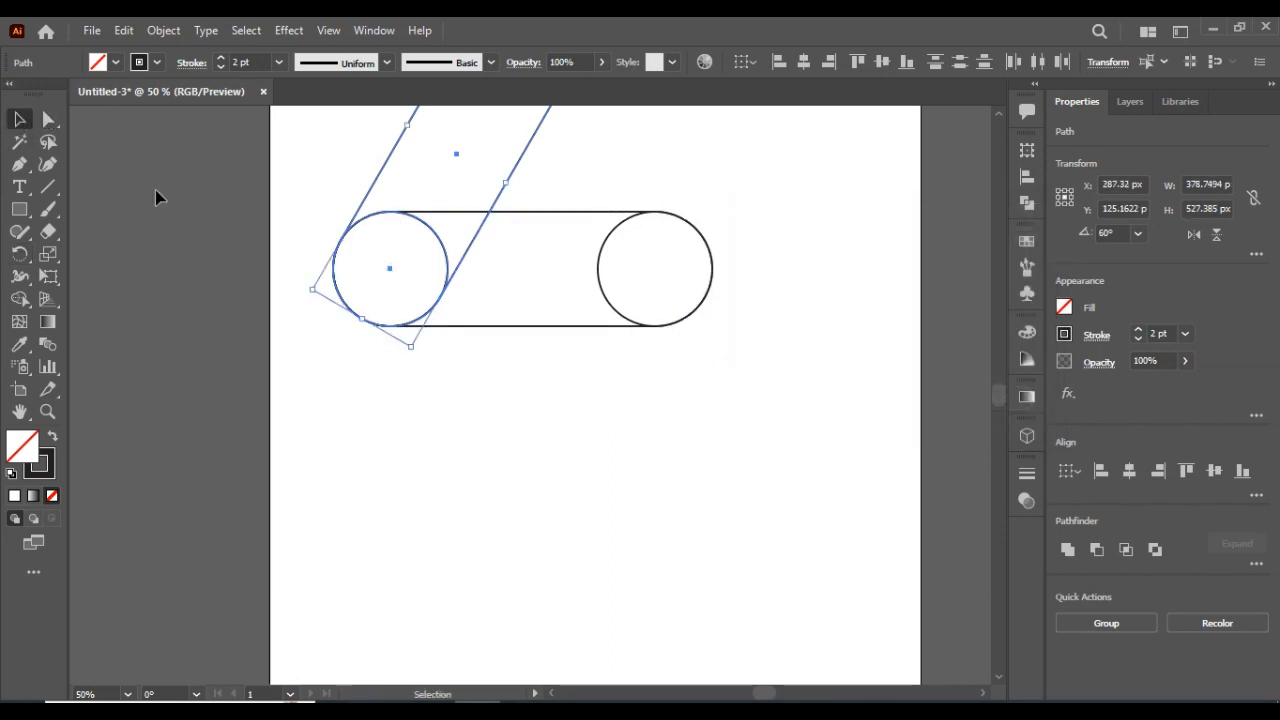
left_click(540, 279)
left_click_drag(622, 383, 600, 375)
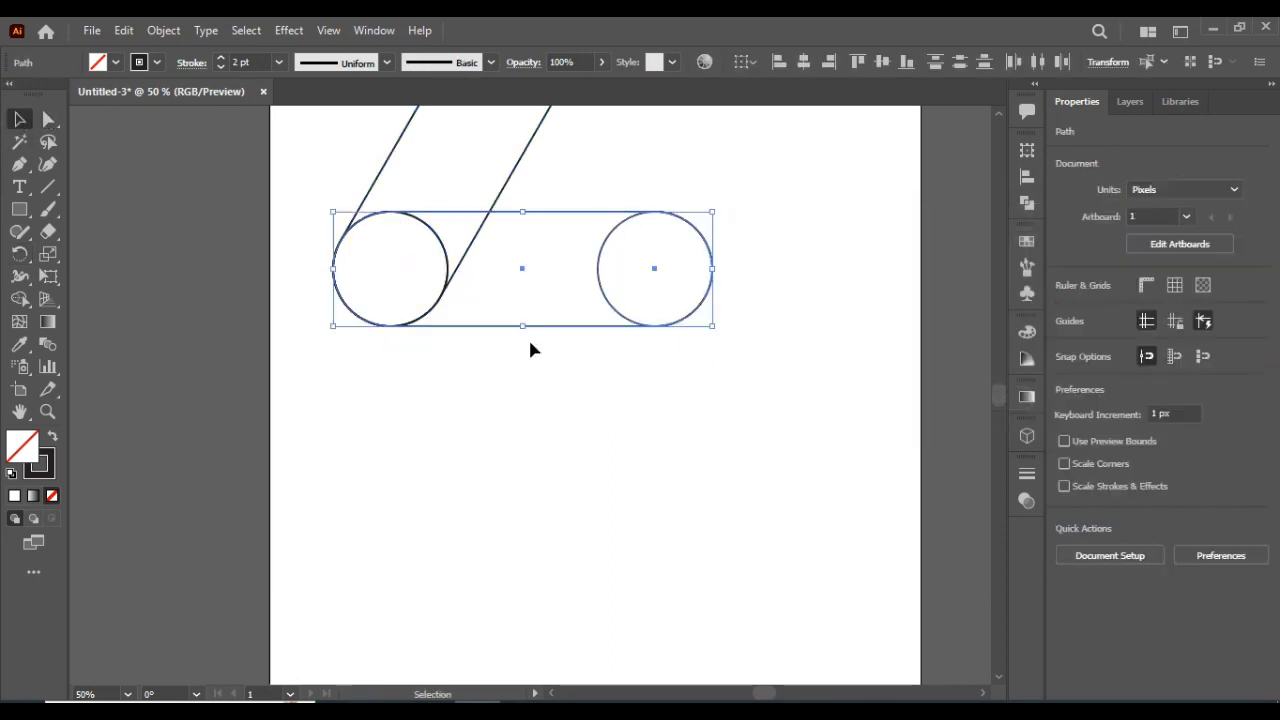
left_click(17, 255)
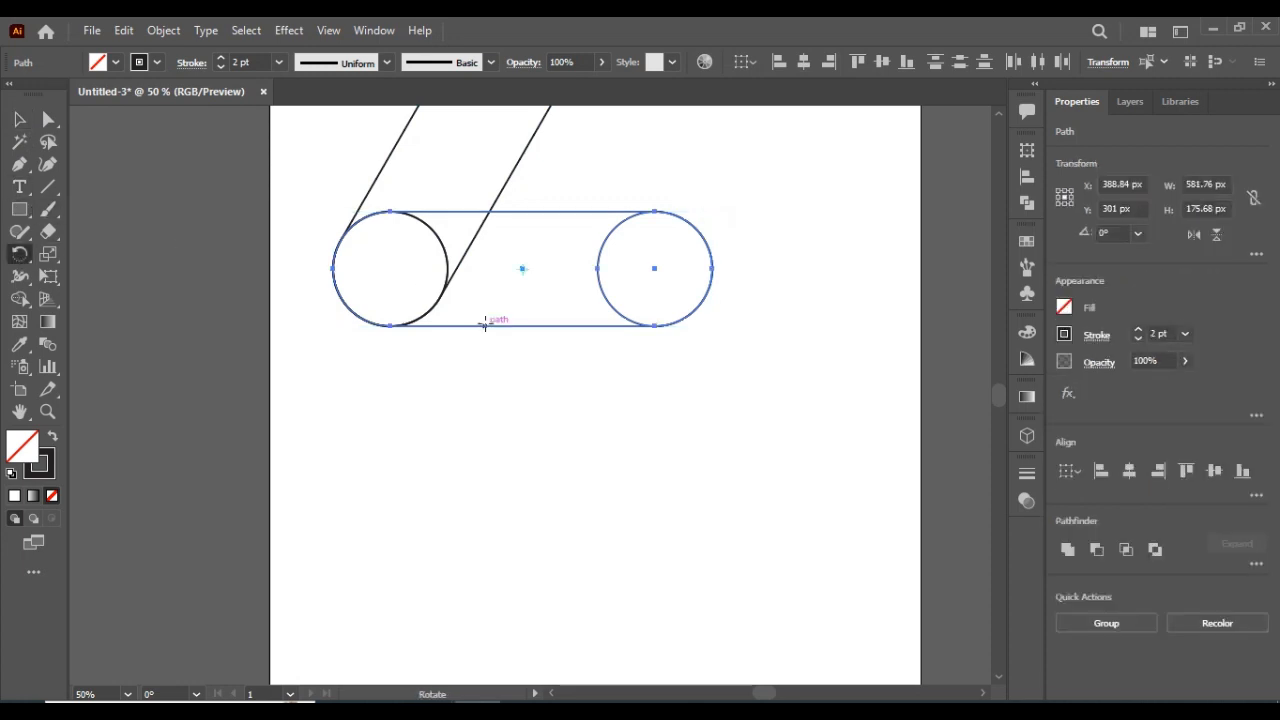
left_click(652, 268, "alt")
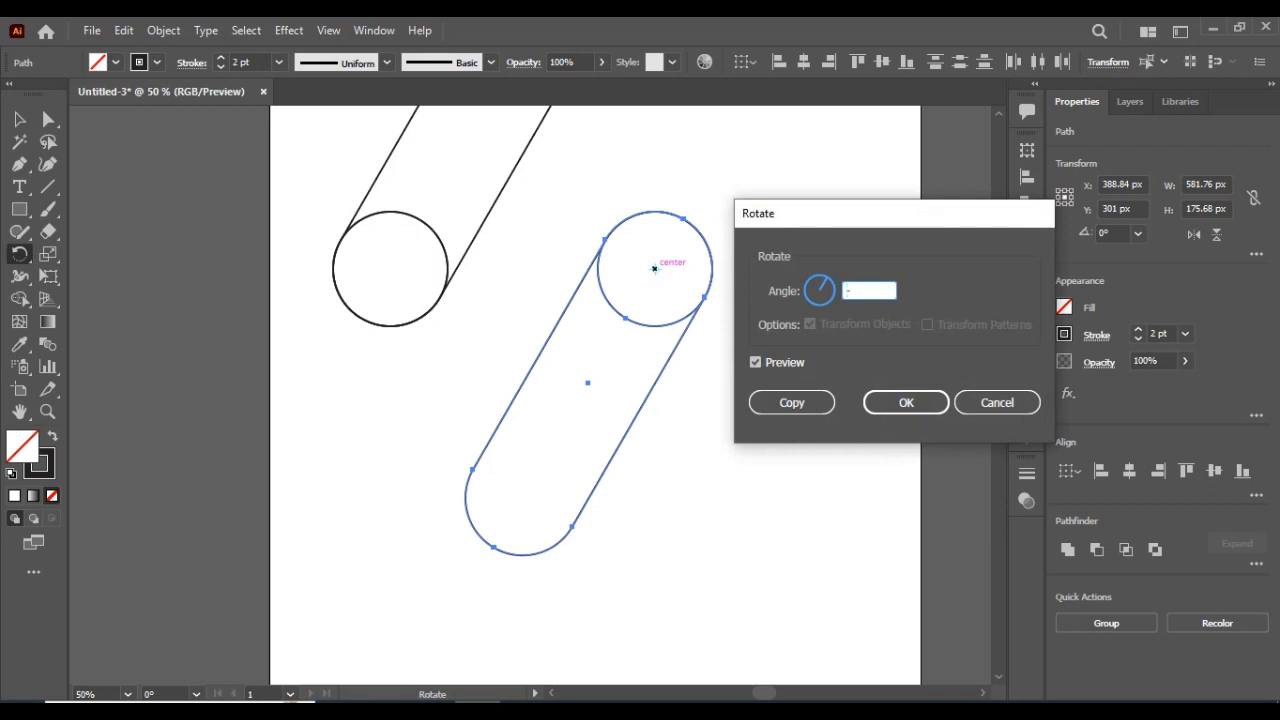
left_click(816, 403)
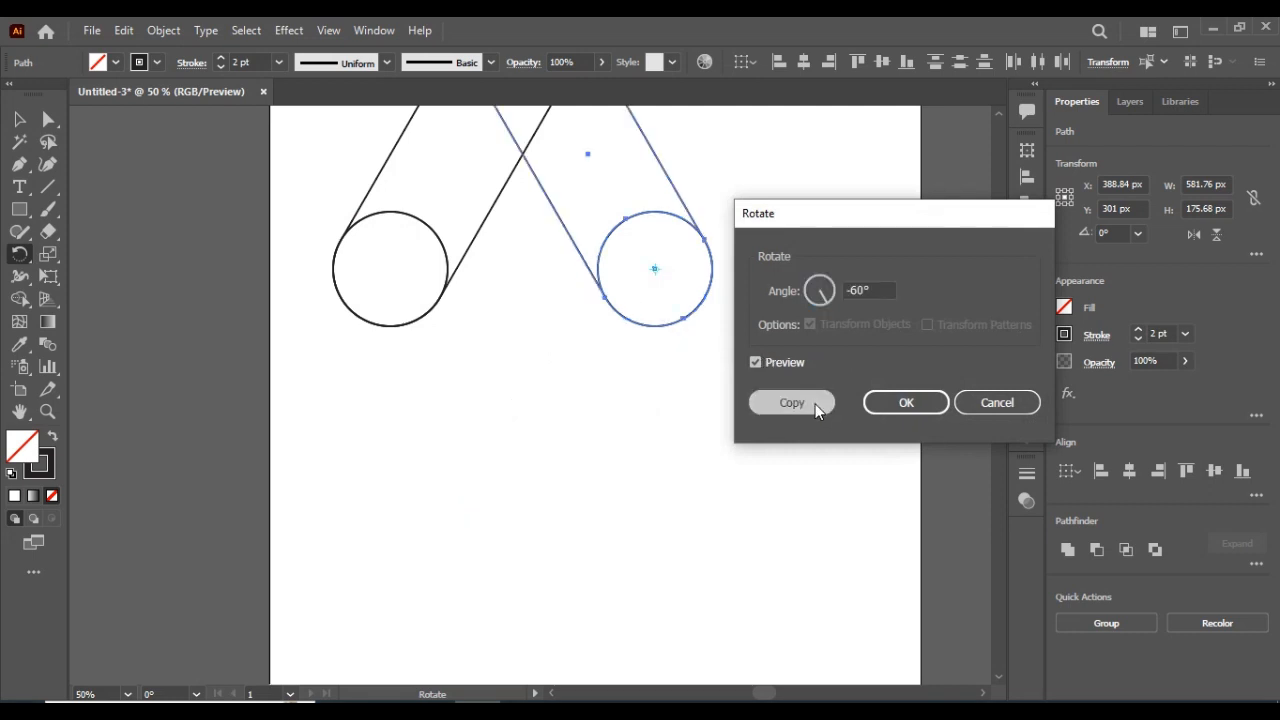
Select all the bars and circles and move them down so the whole triangle sits on the artboard
left_click(22, 121)
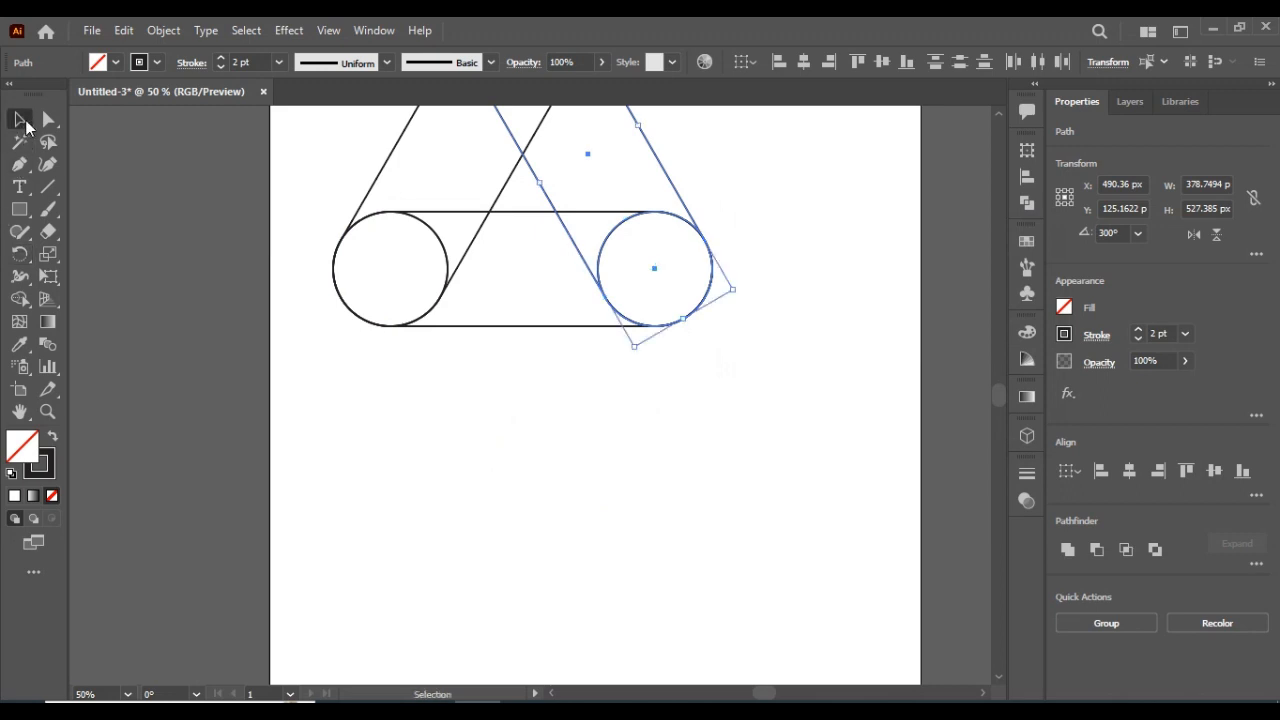
left_click_drag(336, 137, 598, 427)
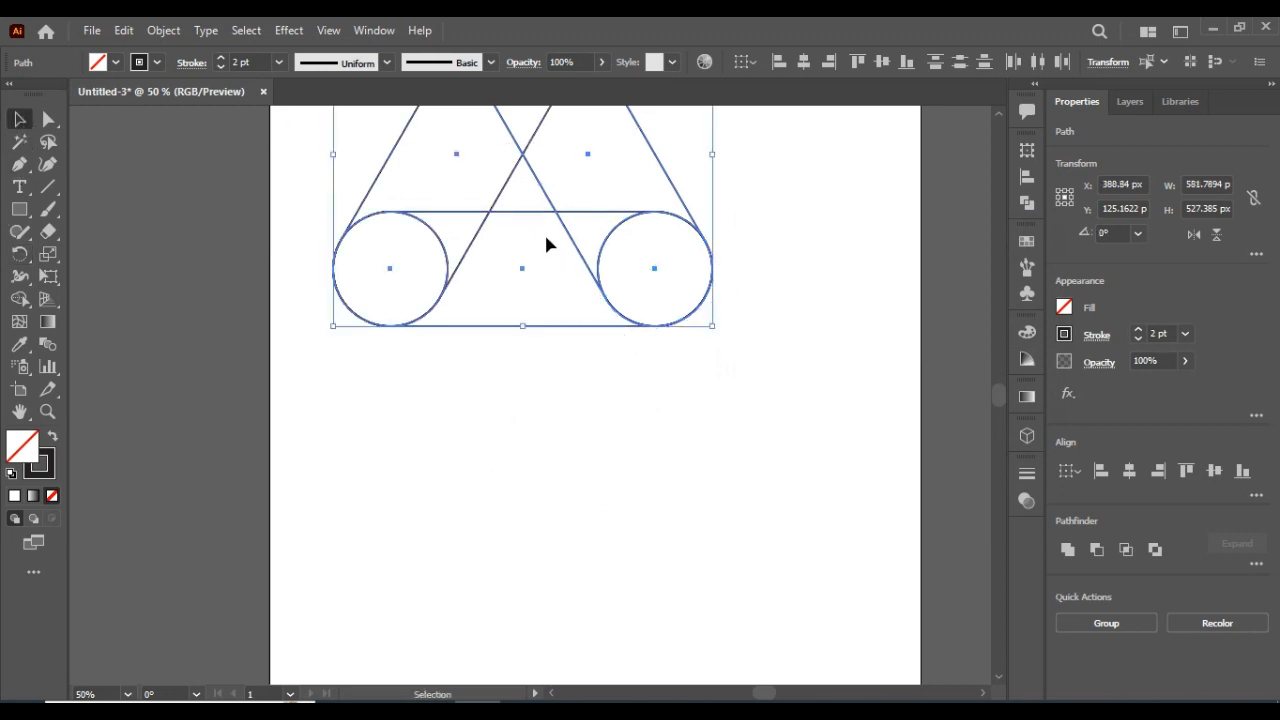
left_click_drag(545, 215, 569, 353)
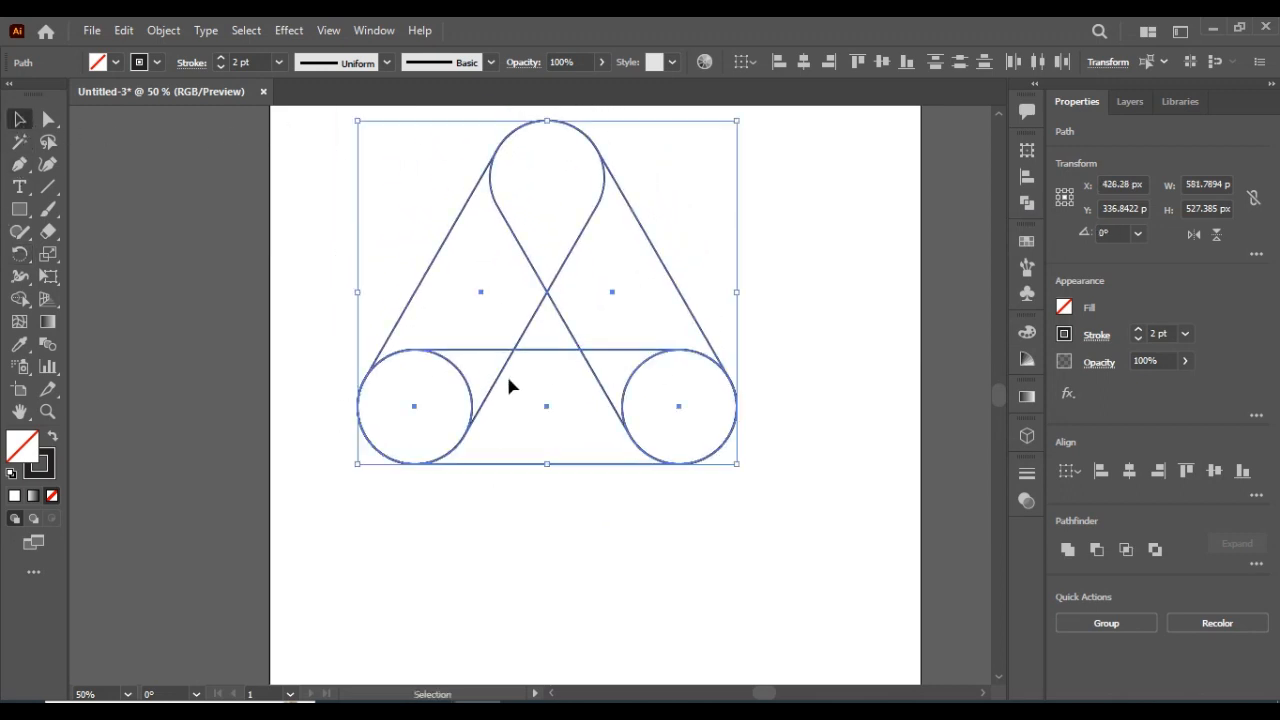
With Shape Builder, merge the left circle with the bottom bar, the right circle with the right bar, and the top circle with the left bar
left_click(19, 298)
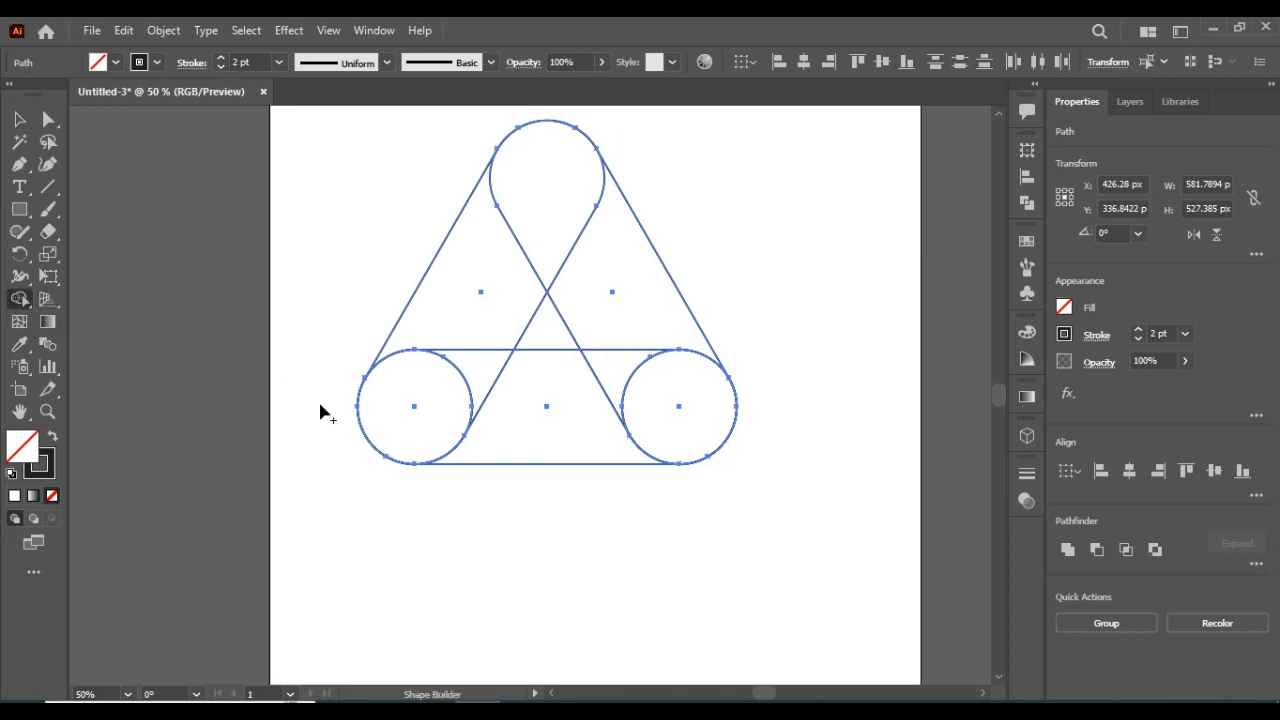
mouse_move(423, 414)
left_mouse_down()
mouse_move(479, 380)
mouse_move(589, 420)
left_mouse_up()
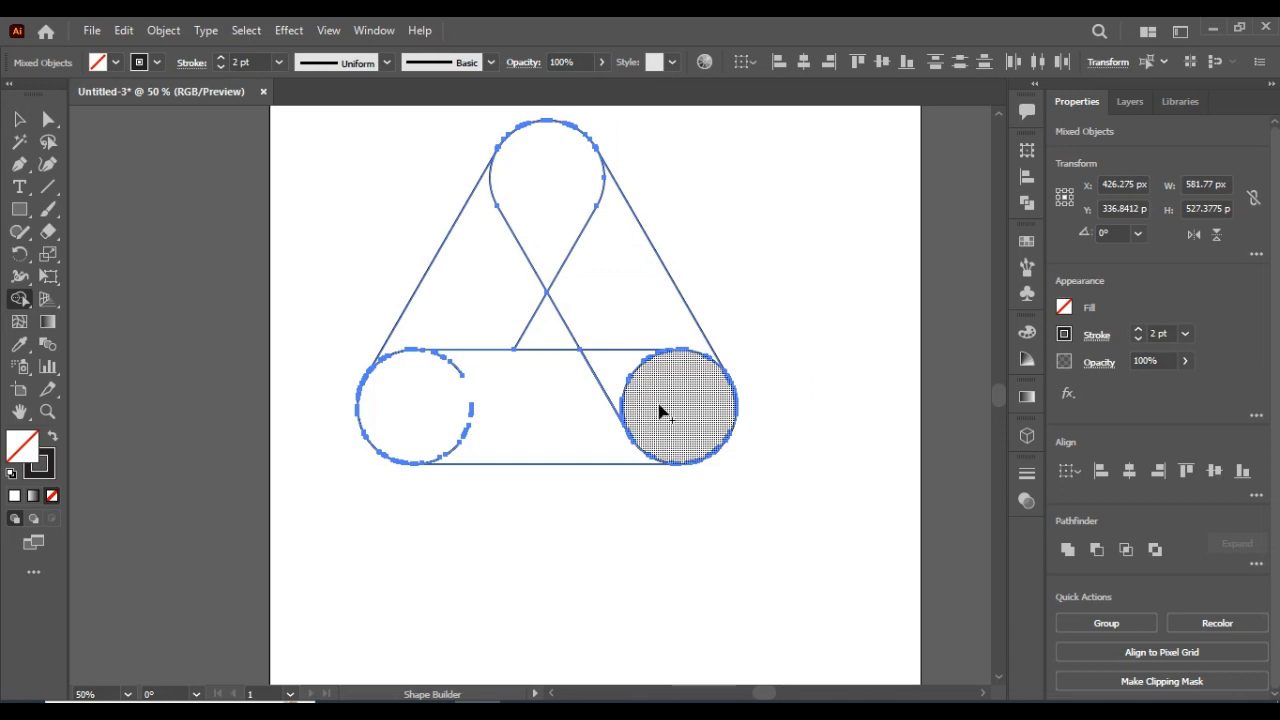
left_click_drag(656, 394, 586, 257)
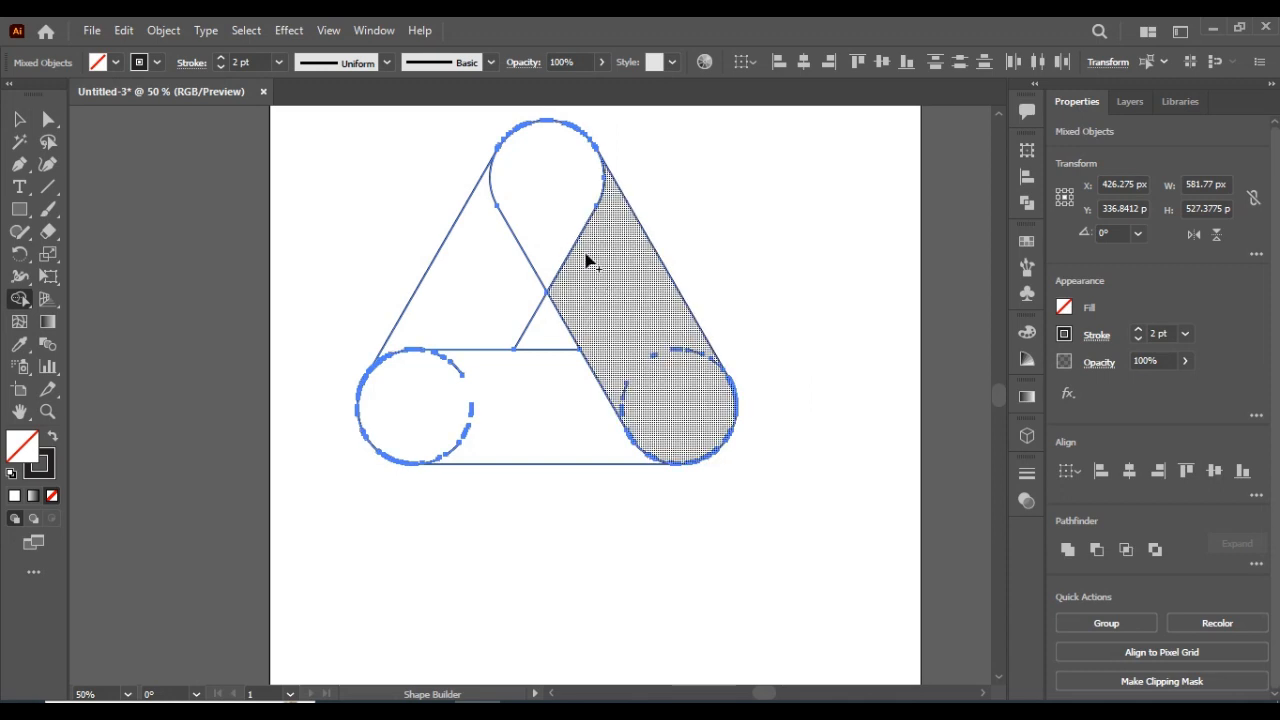
left_click_drag(557, 214, 497, 362)
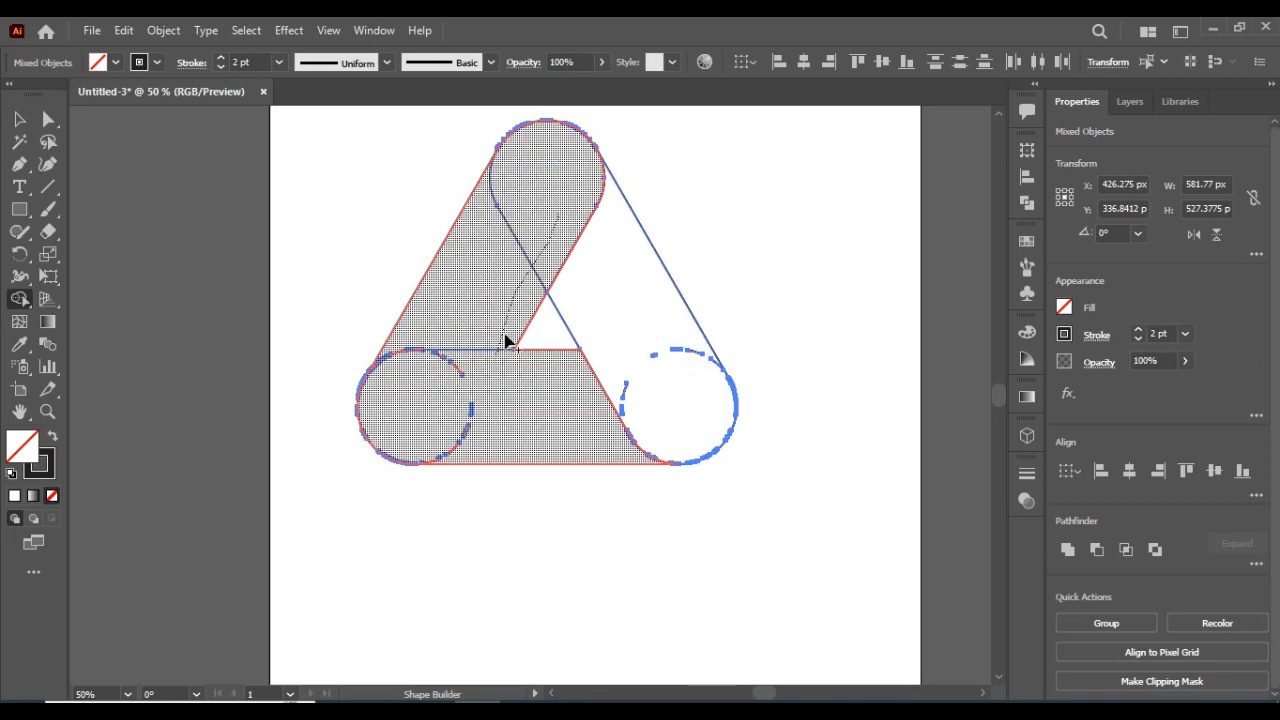
left_click_drag(530, 320, 532, 318)
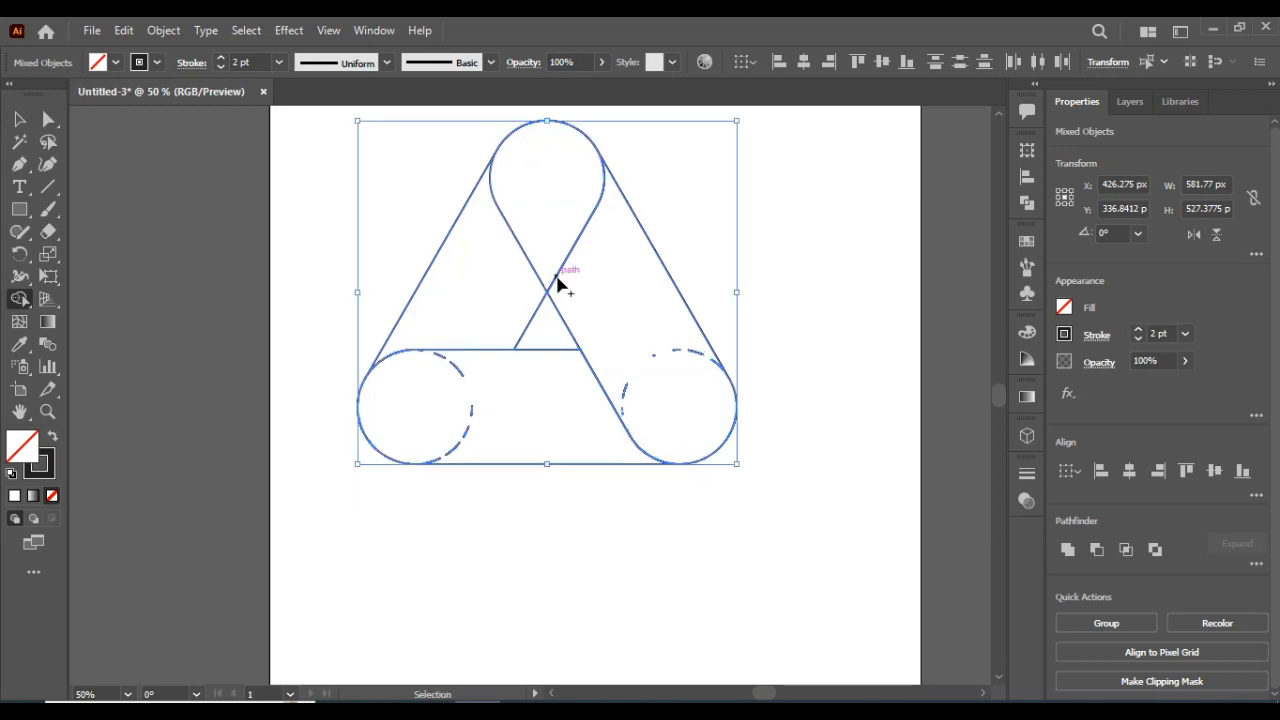
mouse_move(555, 231)
left_mouse_down()
mouse_move(466, 300)
mouse_move(453, 370)
left_mouse_up()
Try to remove the stray arc segment left inside the bottom bar's left end
scroll(448, 377, "up", 3)
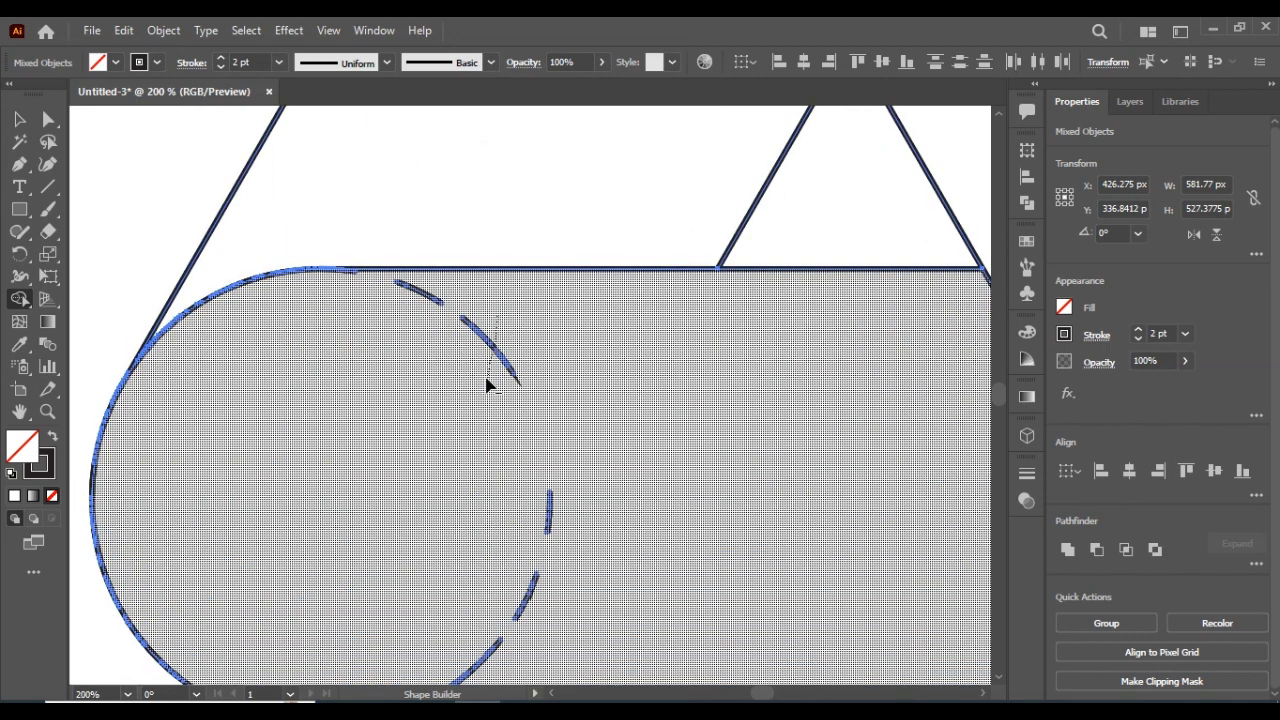
left_click_drag(487, 385, 490, 388)
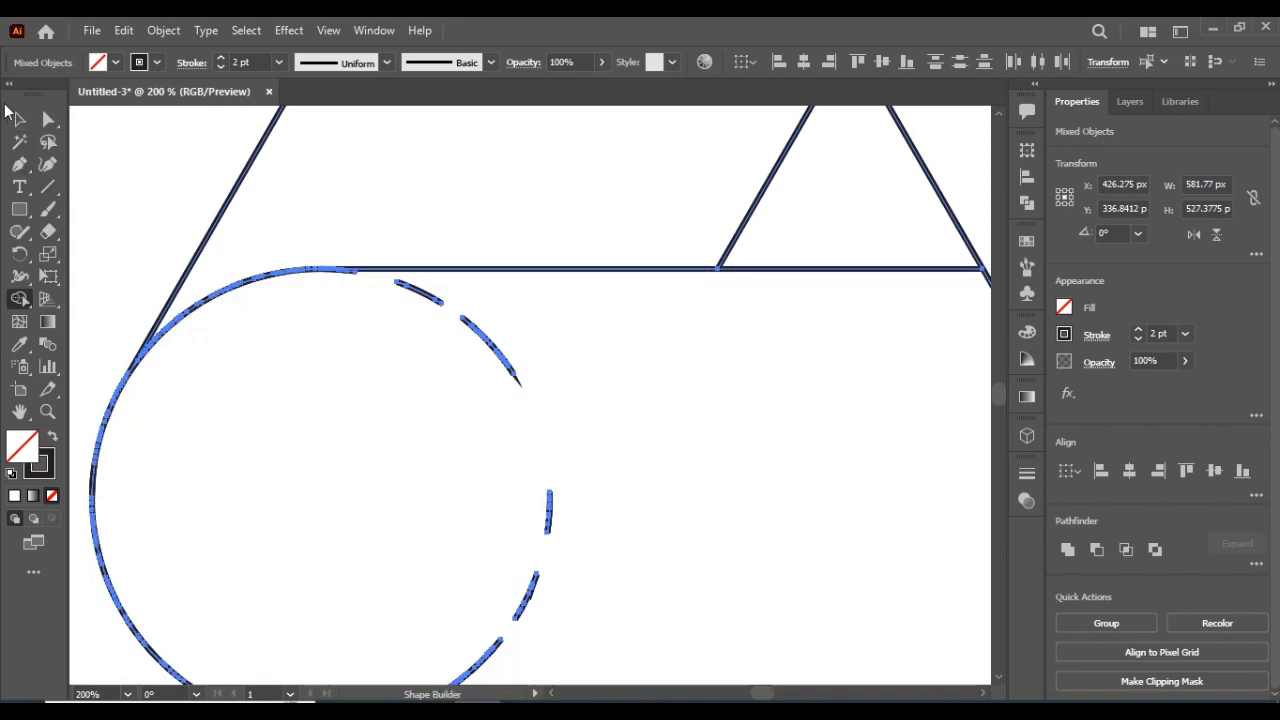
left_click(18, 119)
left_click(392, 282)
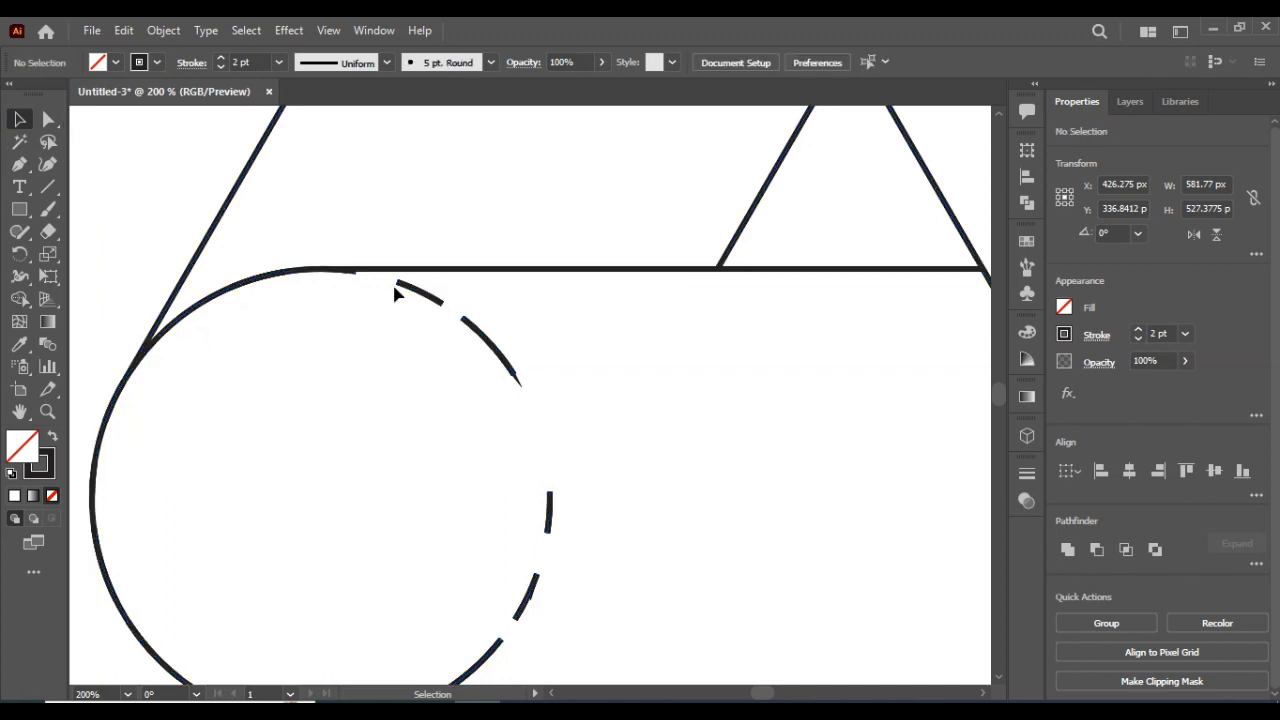
left_click(511, 371)
key("Delete")
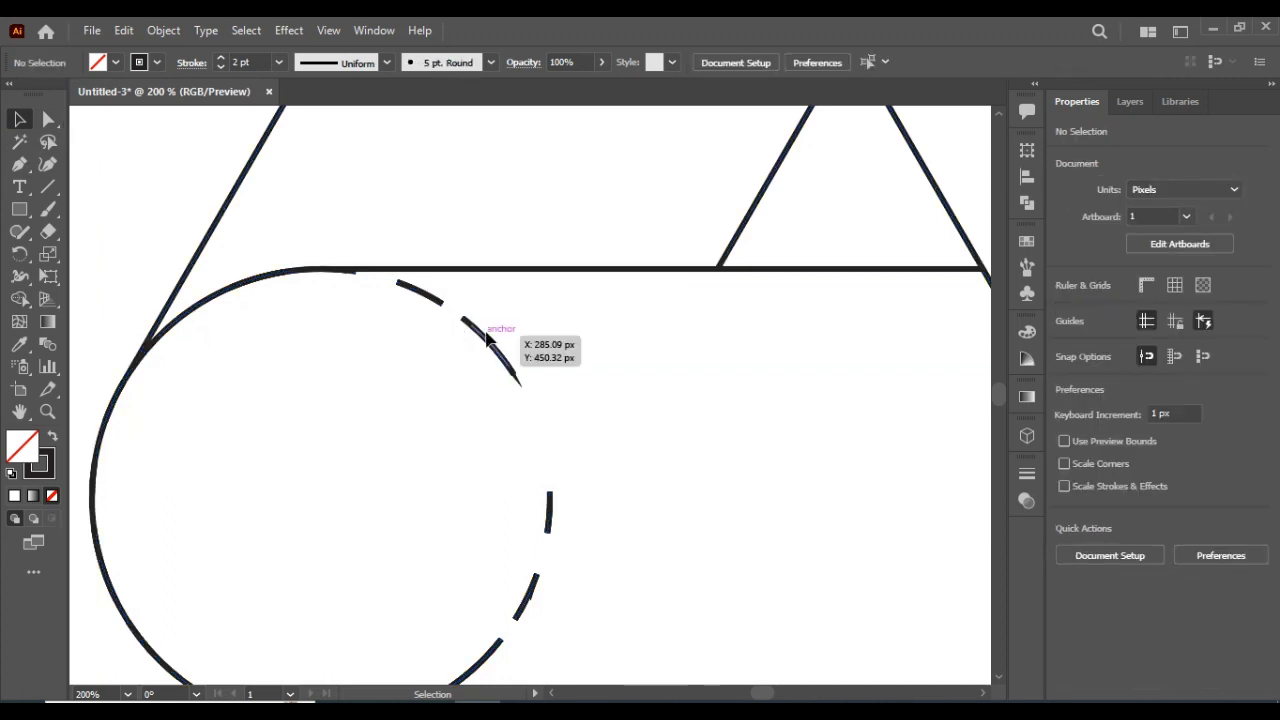
Try deleting the stray arc again by selecting it near its middle, and undo that deletion
left_click(491, 351)
key("Delete")
key("ctrl+z")
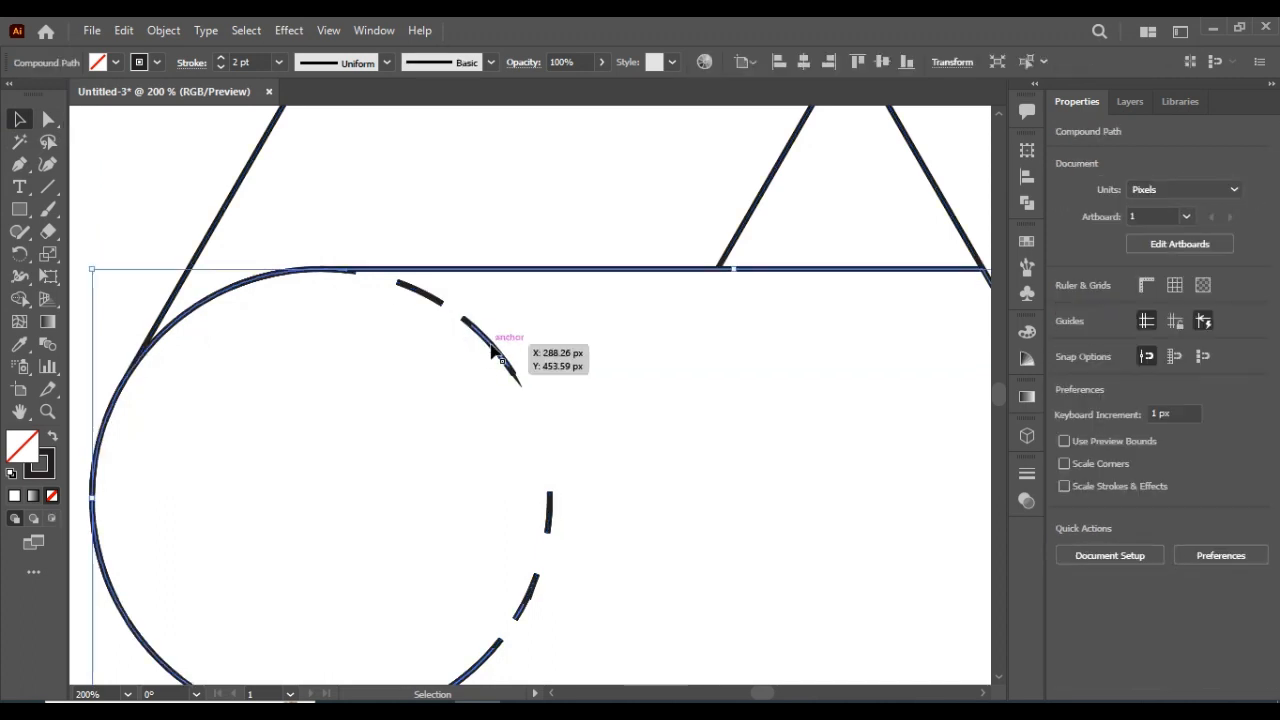
Release the compound path that joins the bottom bar with its stray arc segments
right_click(492, 347)
left_click(584, 480)
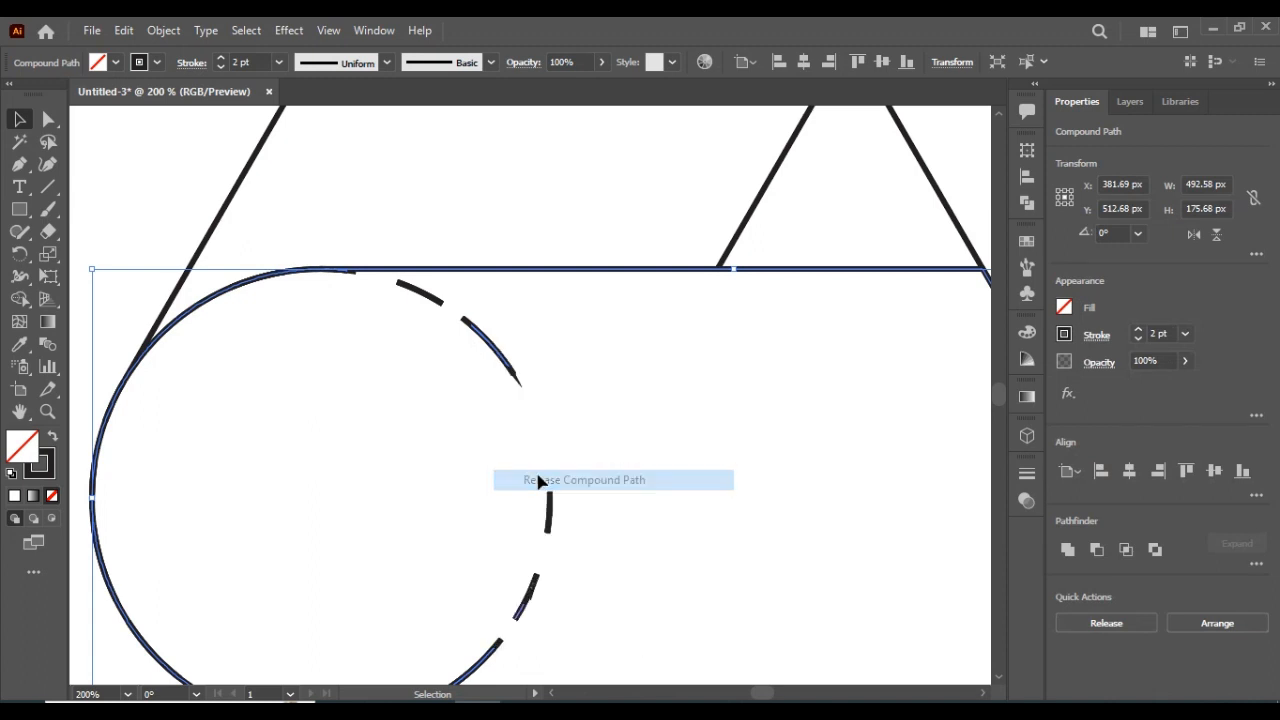
right_click(498, 353)
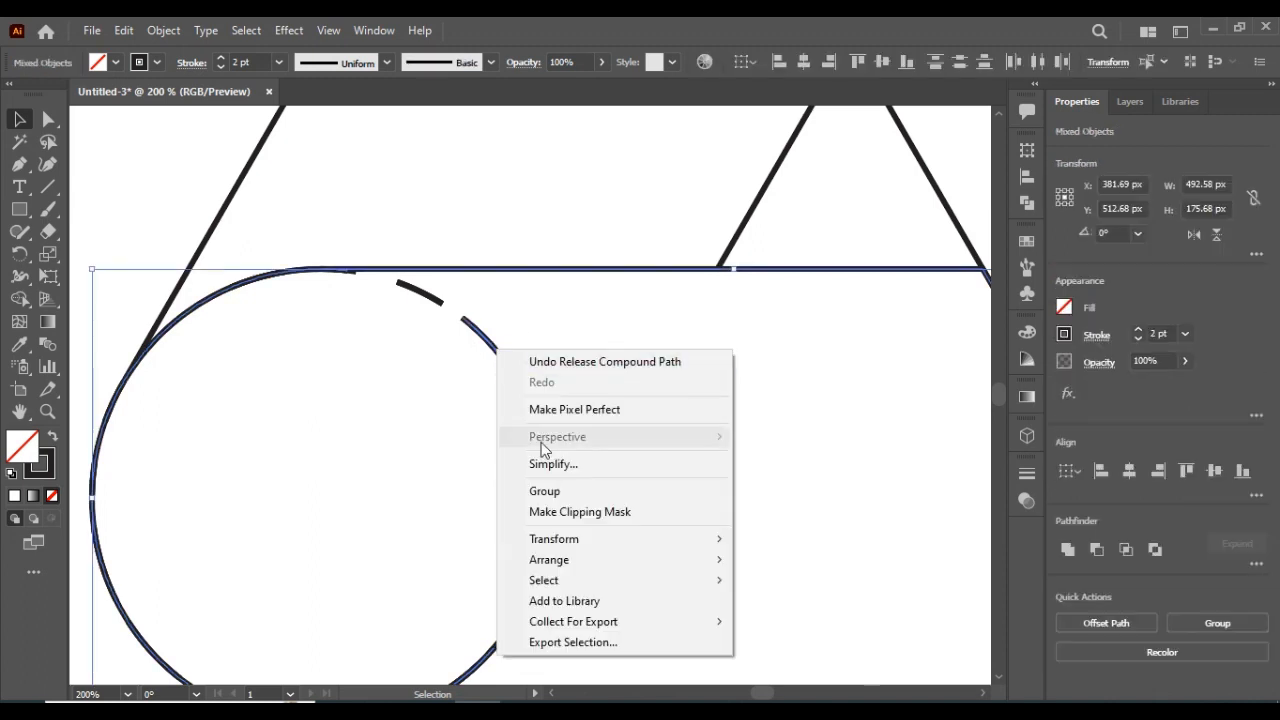
left_click(468, 340)
Delete the overlapping arc segments at the upper right of the left circle, including the piece inside the group
double_click(474, 330)
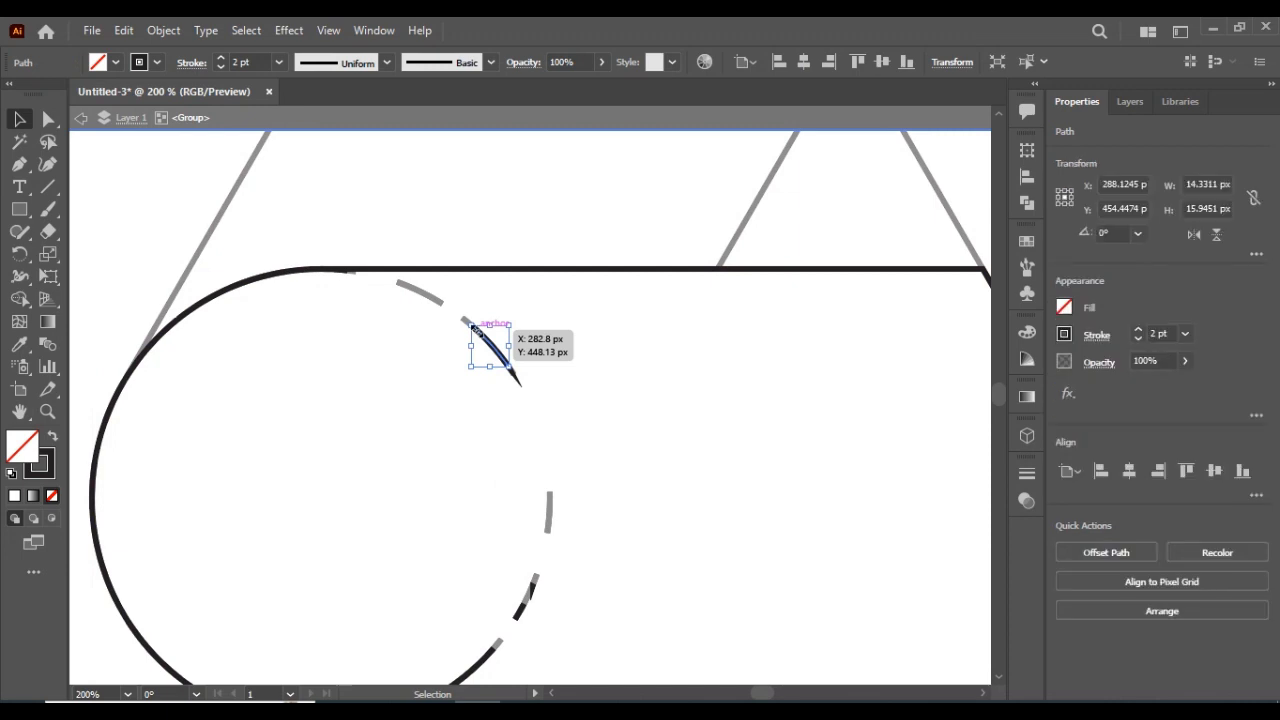
key("Delete")
double_click(404, 474)
left_click(500, 355)
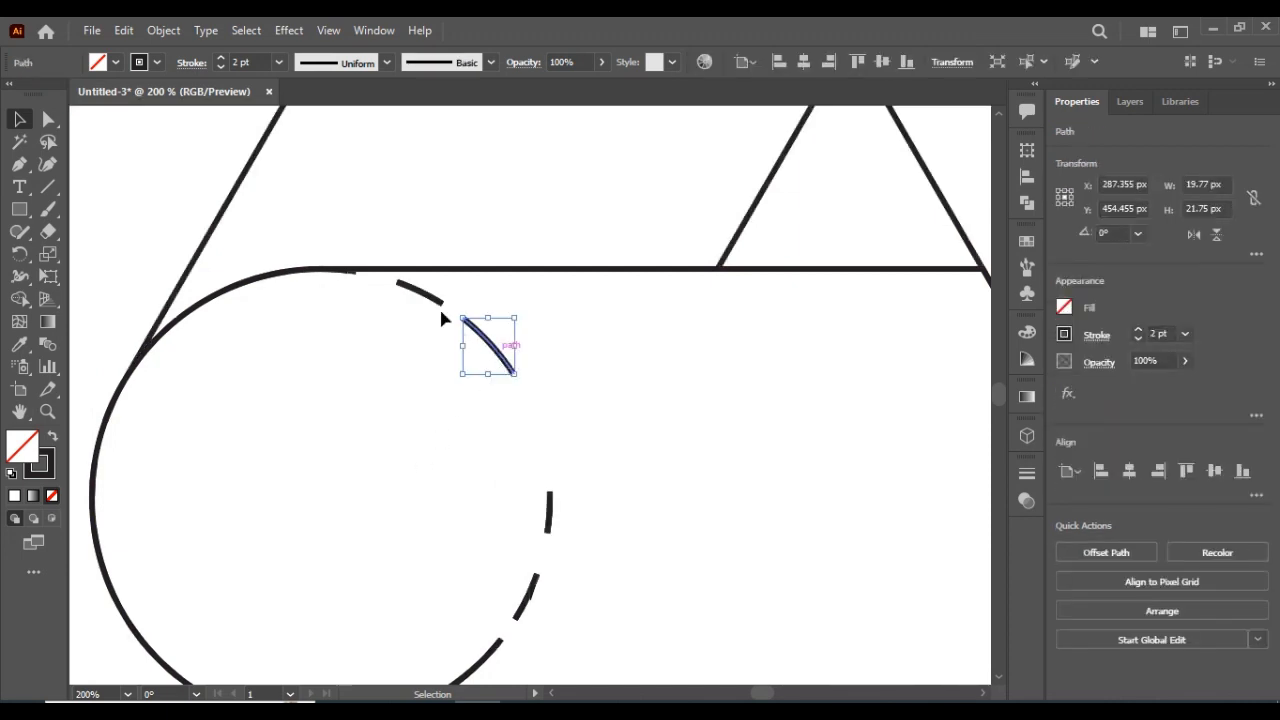
left_click(443, 317)
left_click(495, 360)
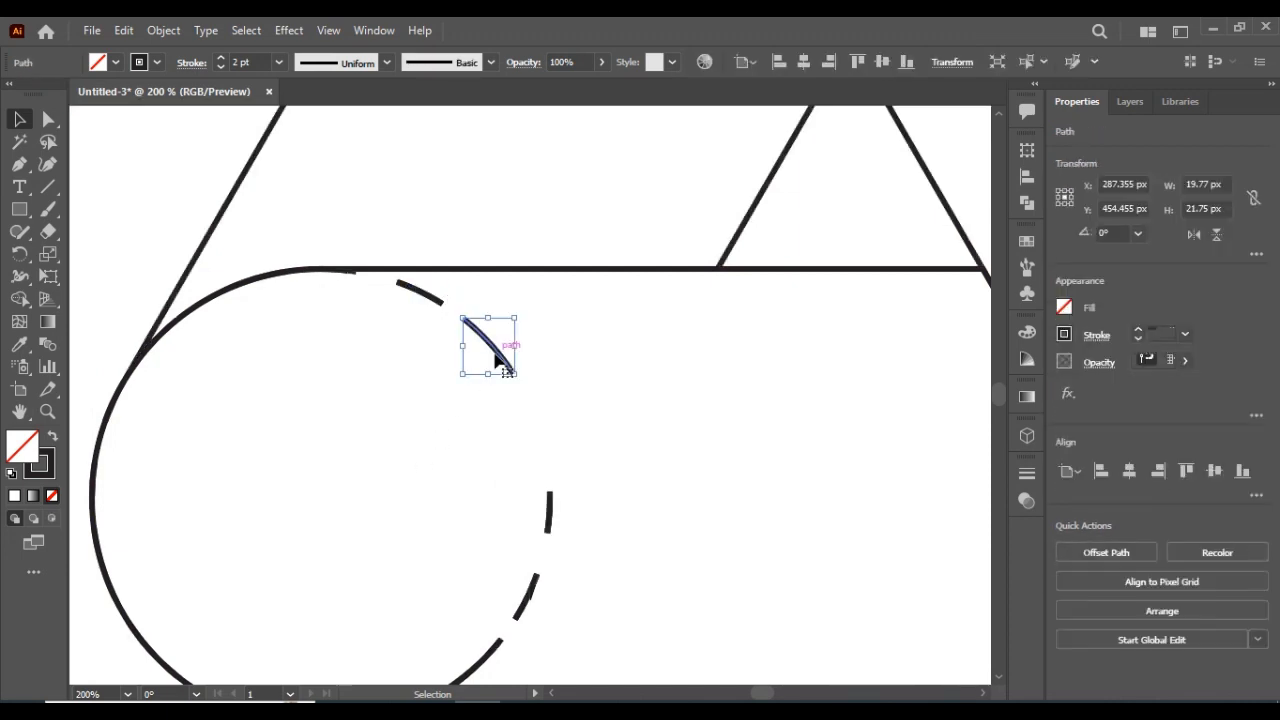
key("Delete")
Delete the stray arc segment at the upper right of the left circle, just below the bottom bar's upper edge
left_click(421, 299)
key("Delete")
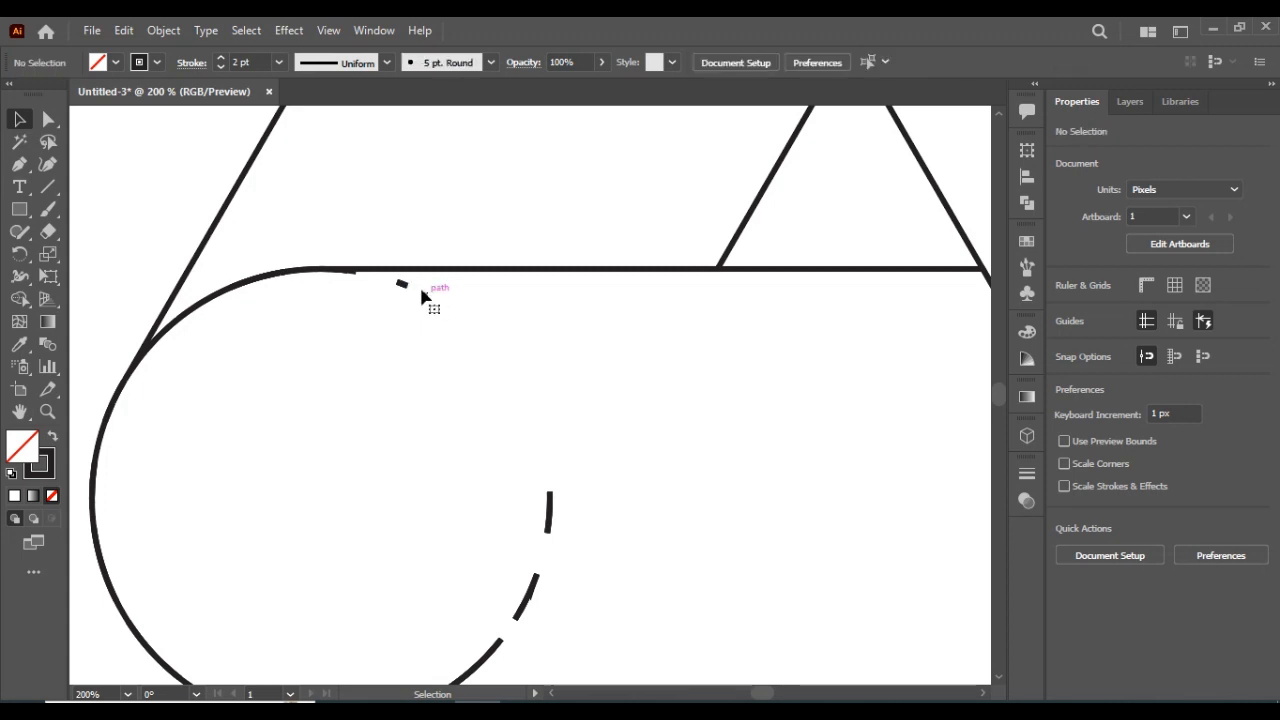
left_click(402, 290)
left_click_drag(486, 414, 598, 588)
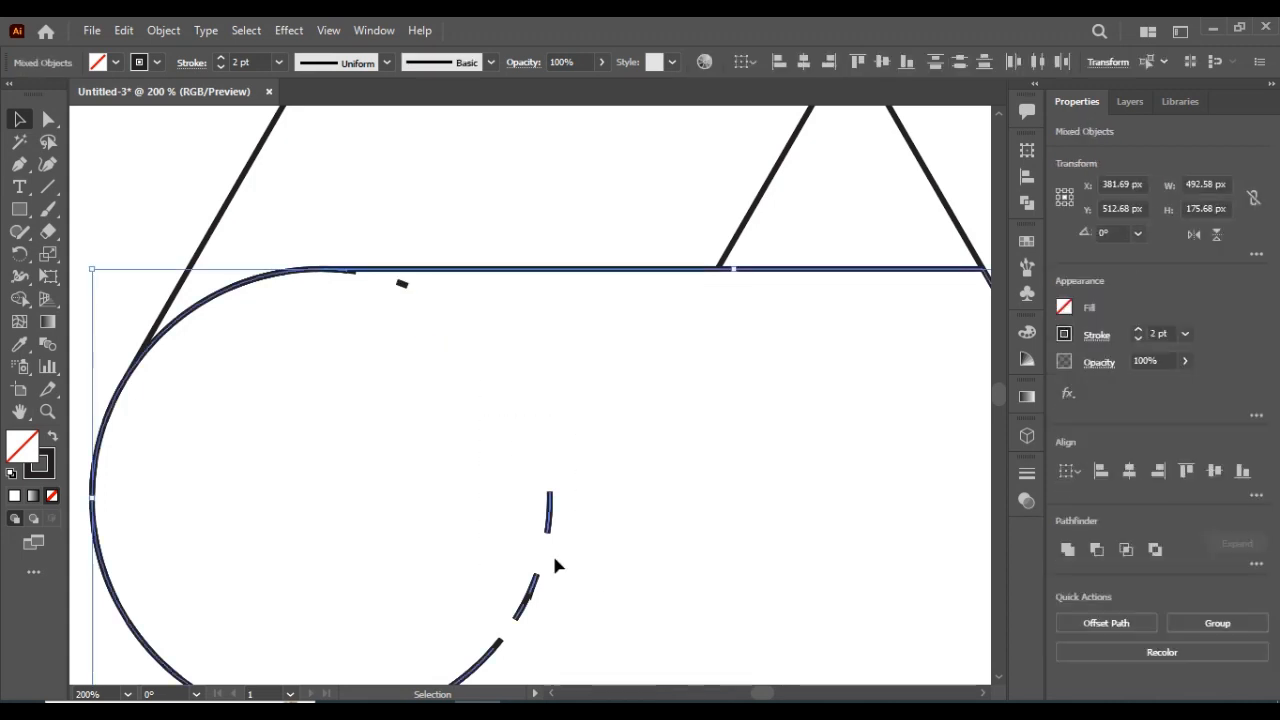
right_click(548, 518)
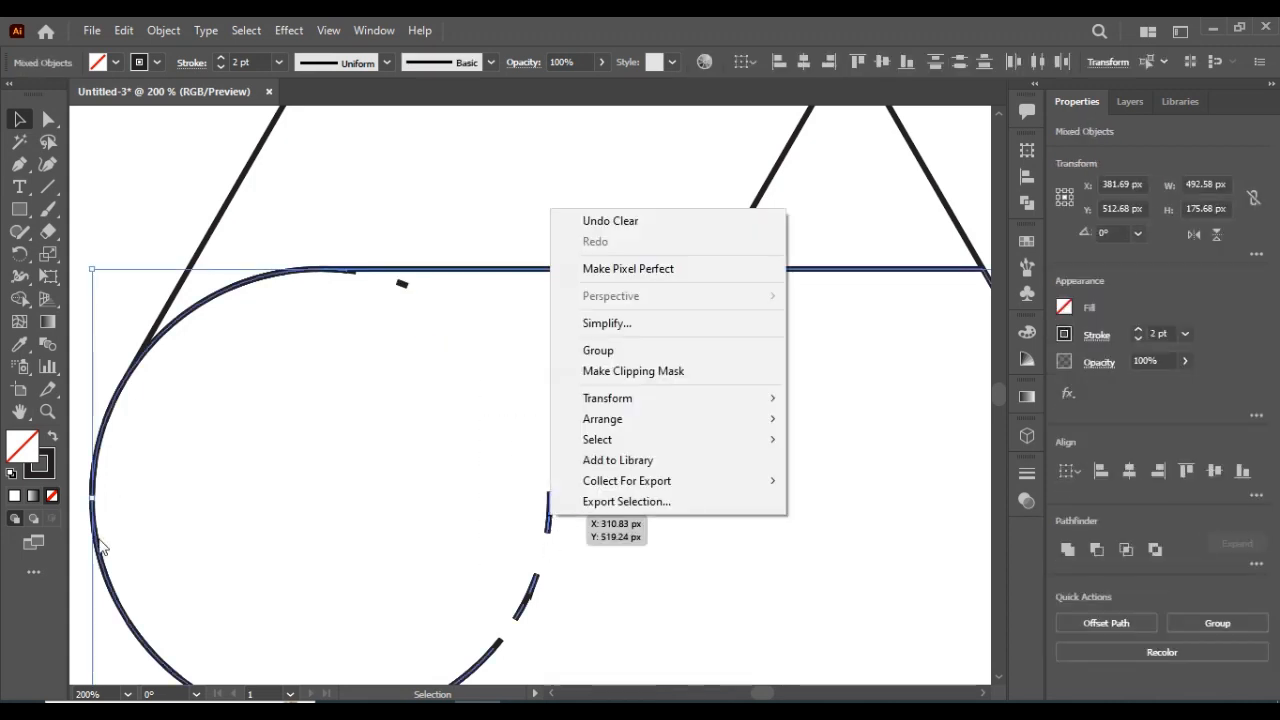
left_click_drag(414, 543, 442, 571)
left_click(550, 513)
left_click(533, 392)
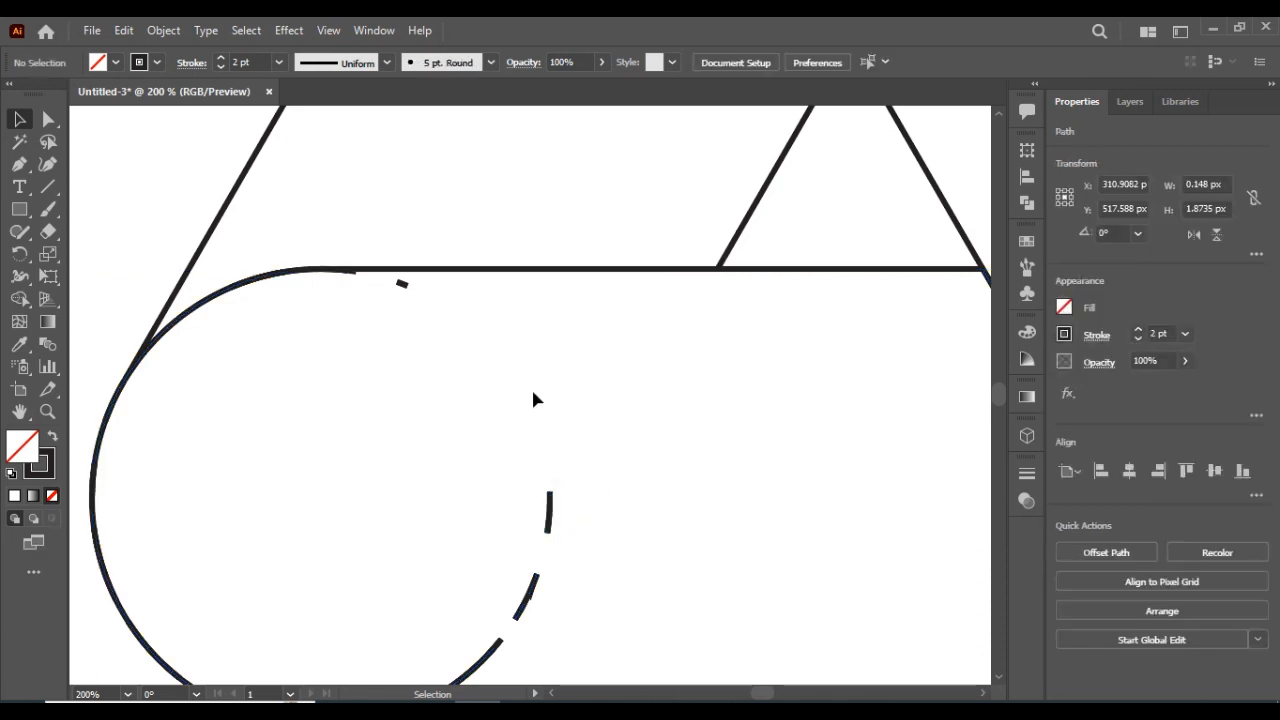
double_click(550, 505)
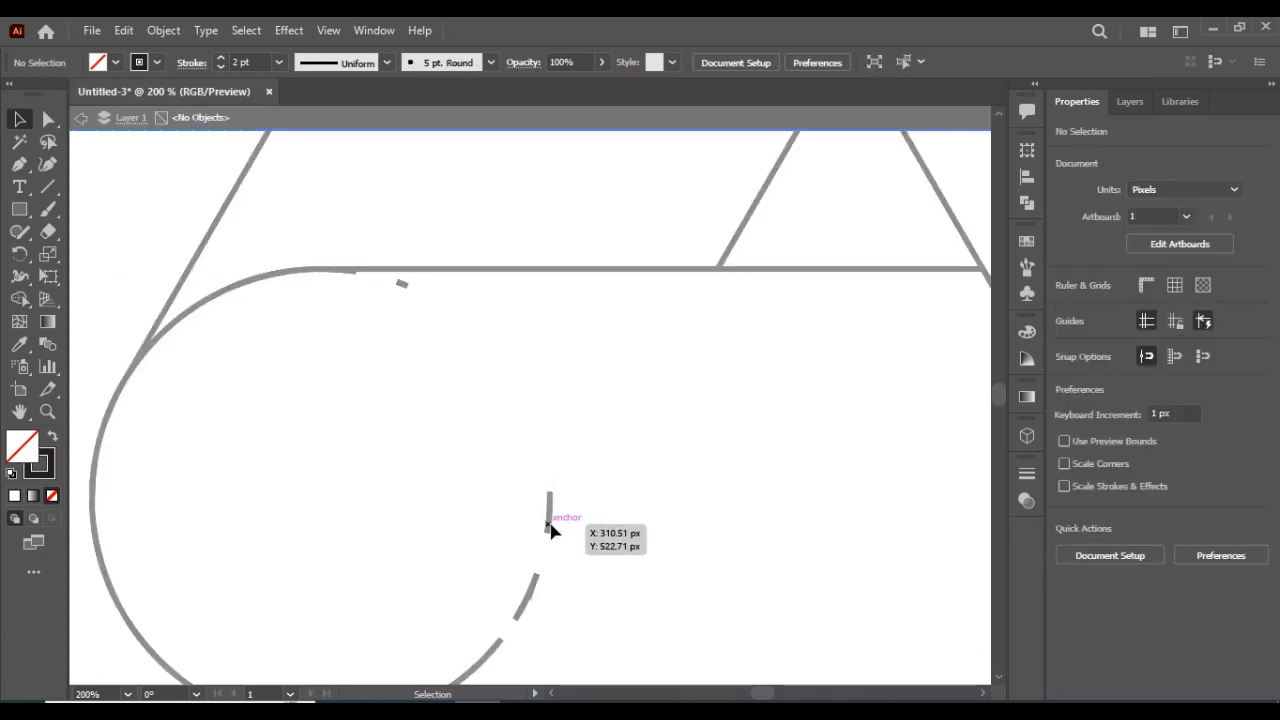
key("Escape")
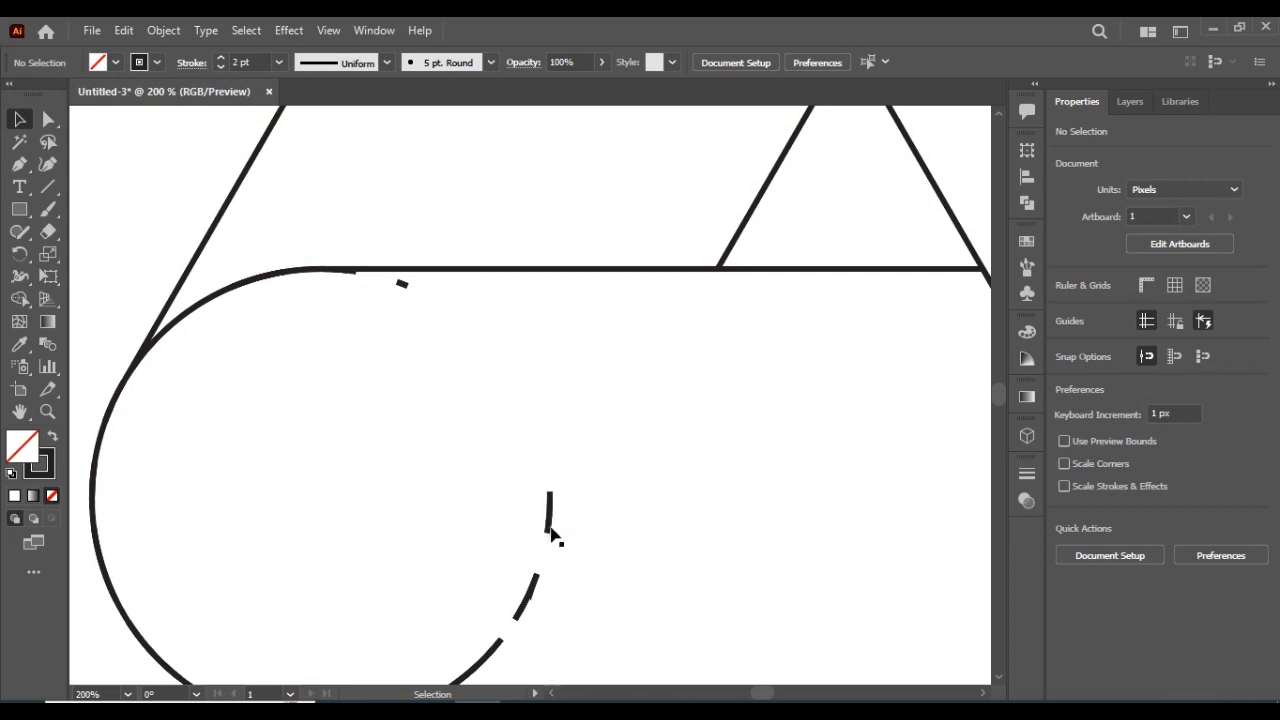
double_click(550, 527)
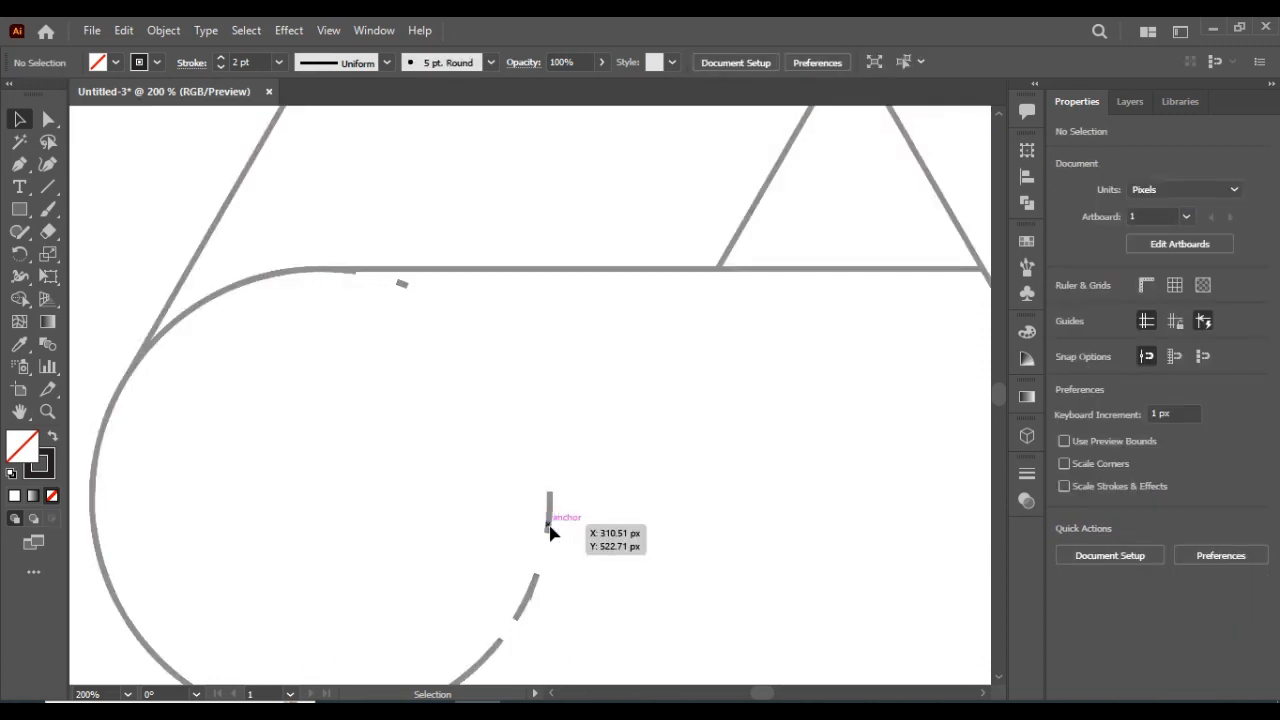
key("Escape")
Delete the short dash on the right side of the left circle and loose upper pieces of the dash below it
left_click_drag(585, 557, 579, 540)
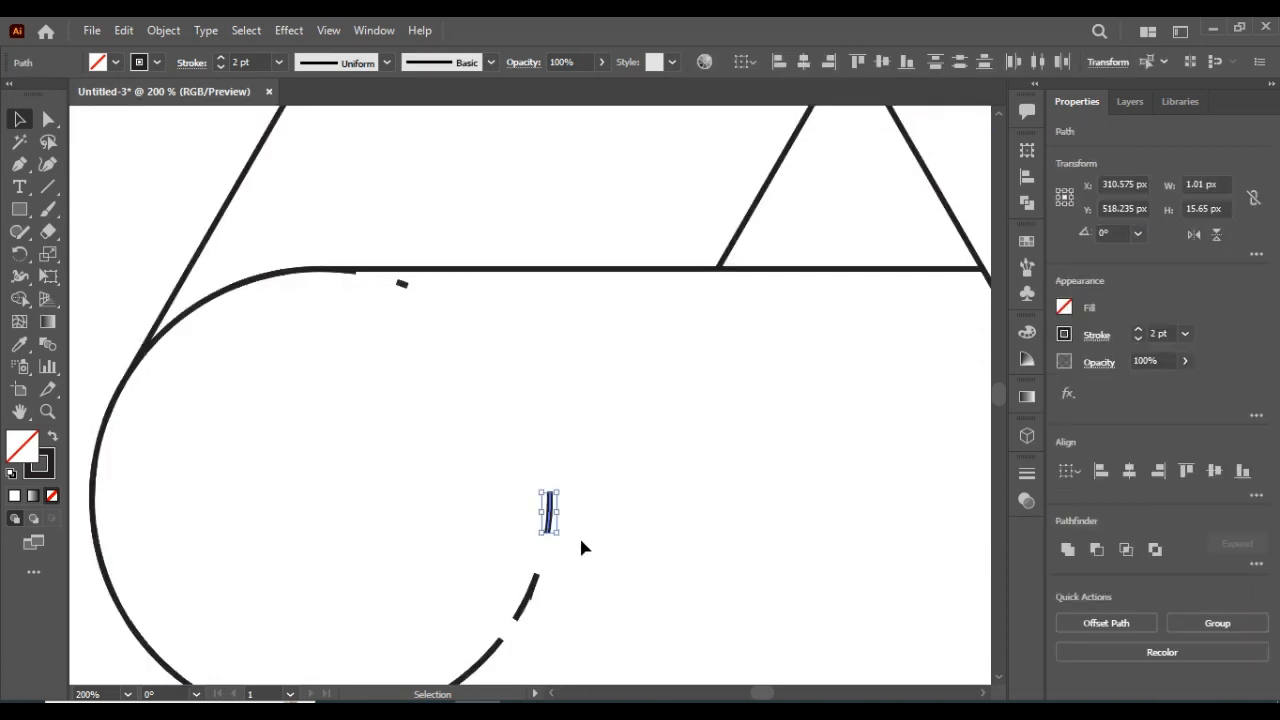
key("Delete")
scroll(579, 535, "down", 2)
left_click(528, 484)
left_click(523, 486)
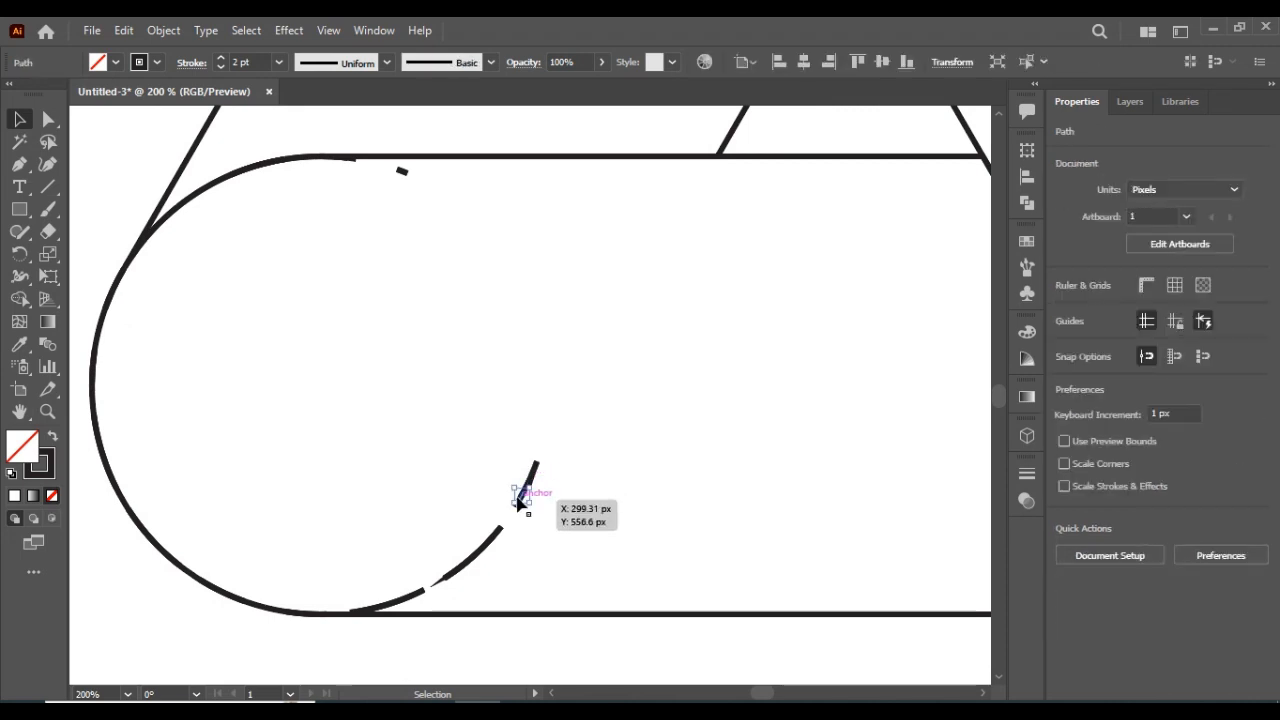
key("ctrl+a")
double_click(530, 487)
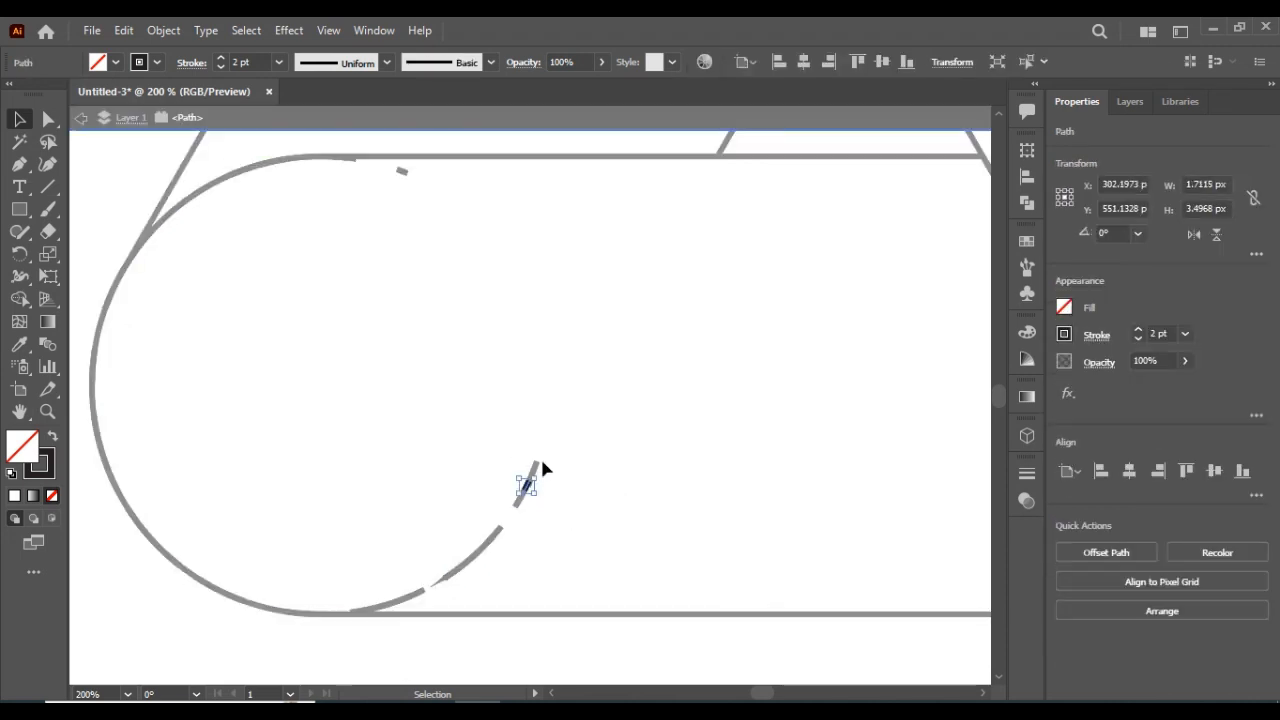
key("Escape")
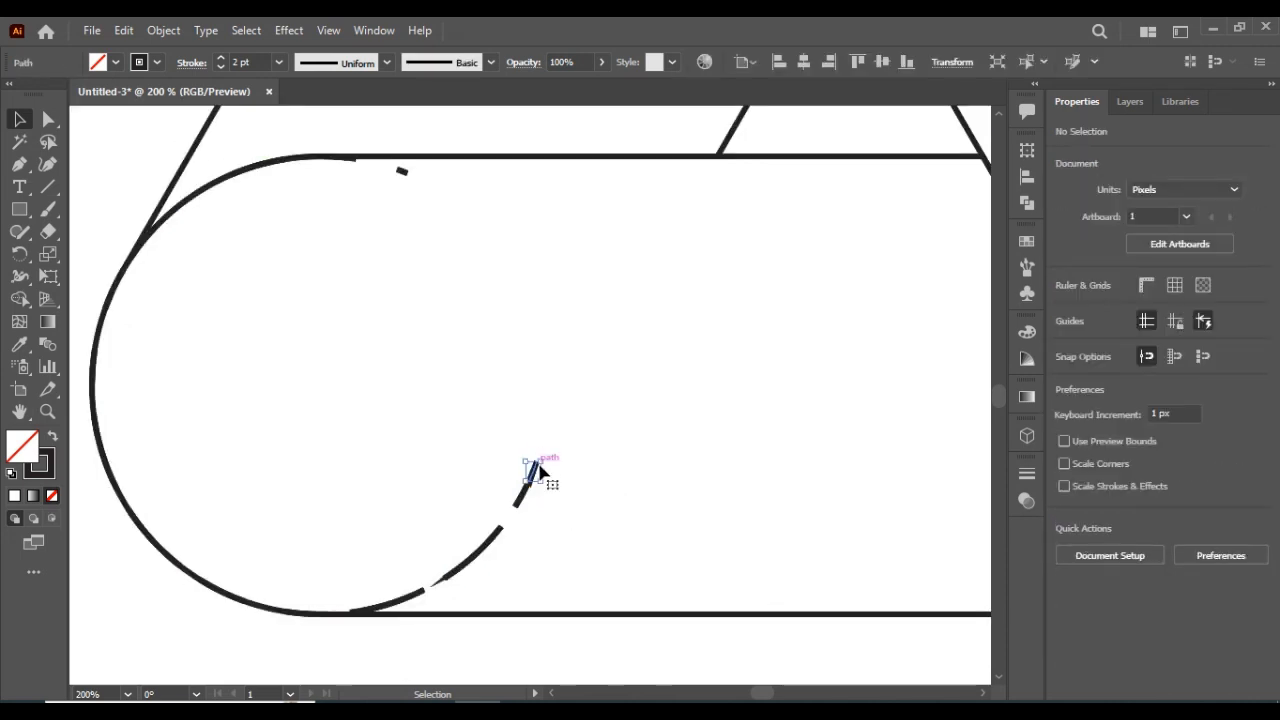
left_click_drag(515, 448, 558, 489)
left_click(557, 488)
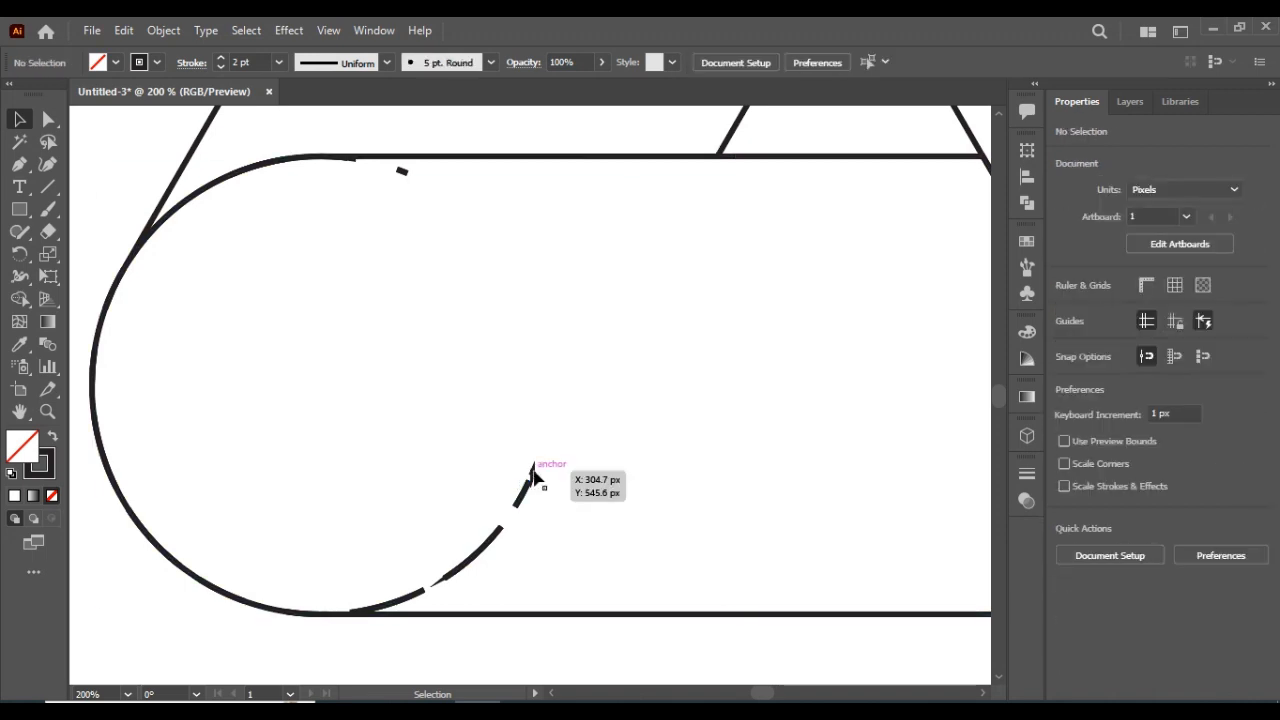
left_click(531, 476)
Isolate the bottom bar's group and delete its stray arc segments along the lower right of the left circle
double_click(523, 496)
double_click(523, 507)
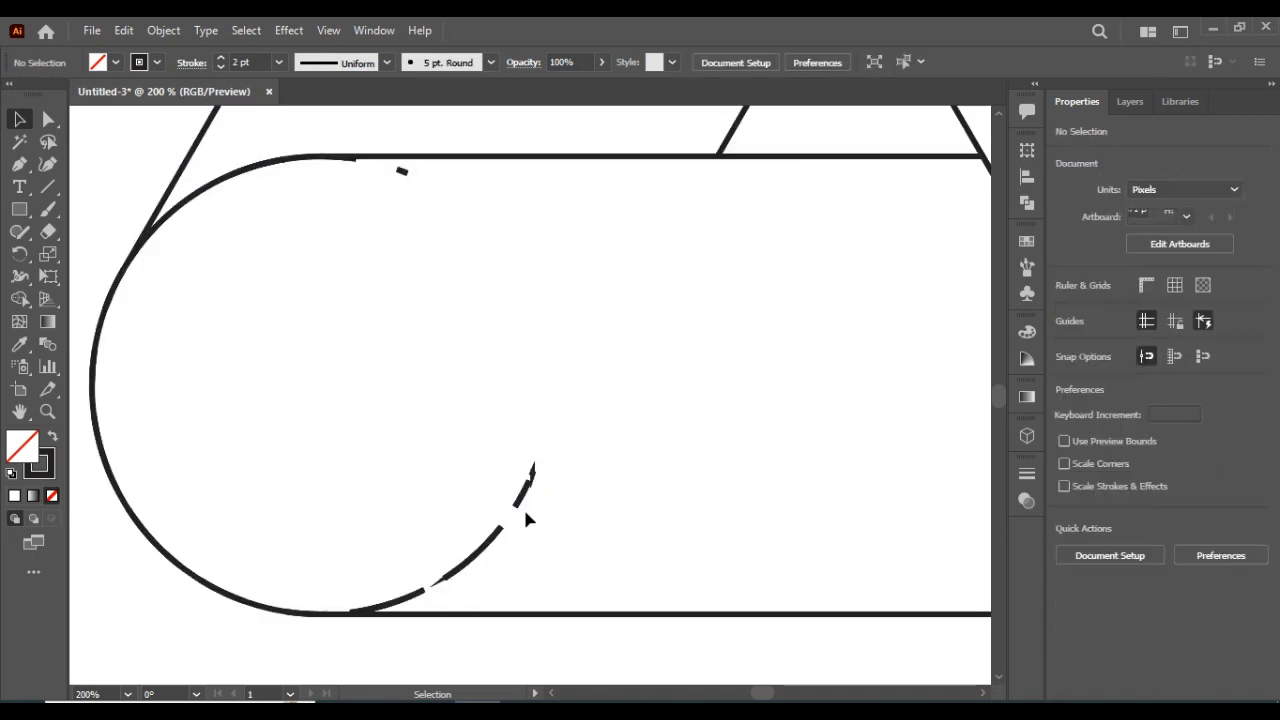
double_click(516, 503)
left_click(515, 502)
key("Delete")
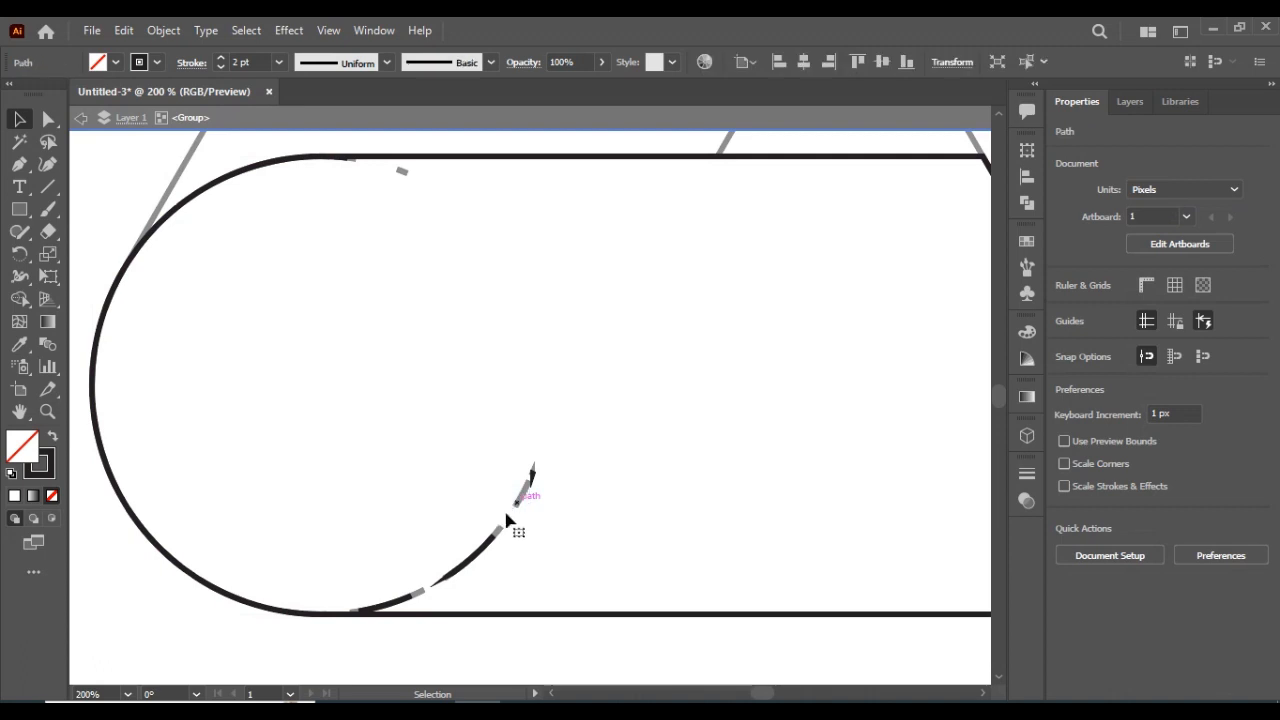
left_click(488, 544)
key("Delete")
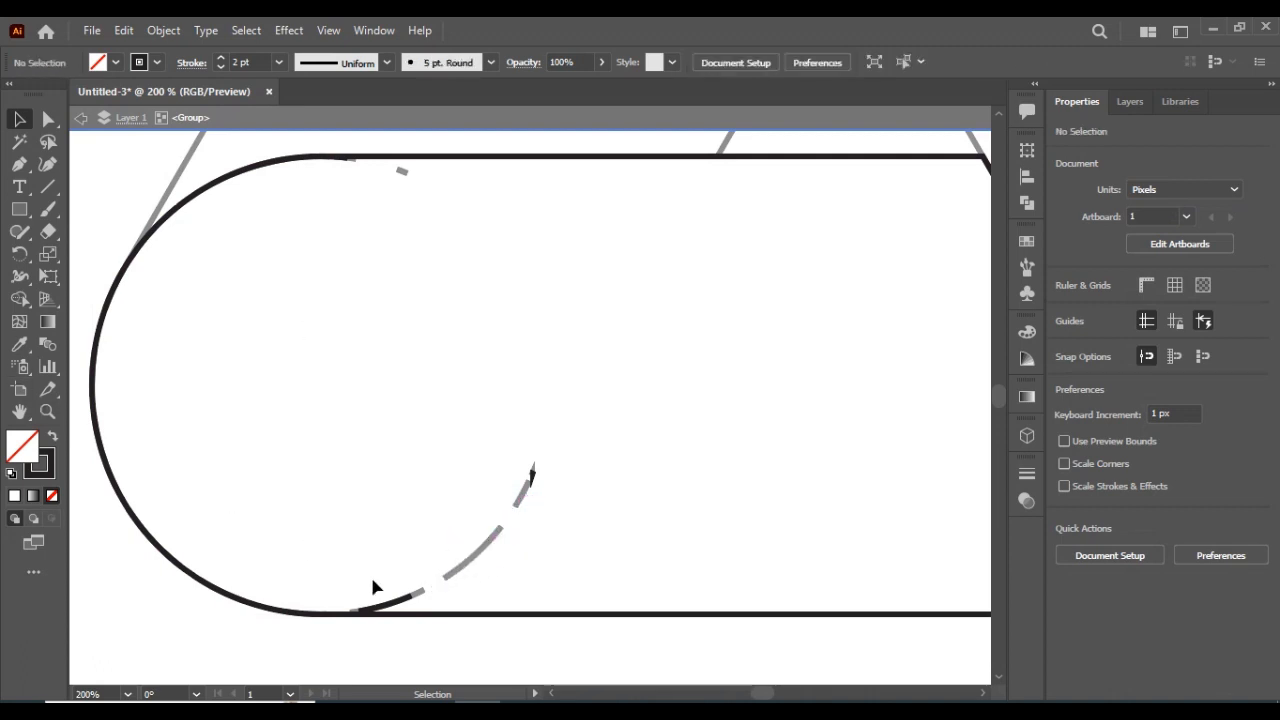
left_click(394, 602)
key("Delete")
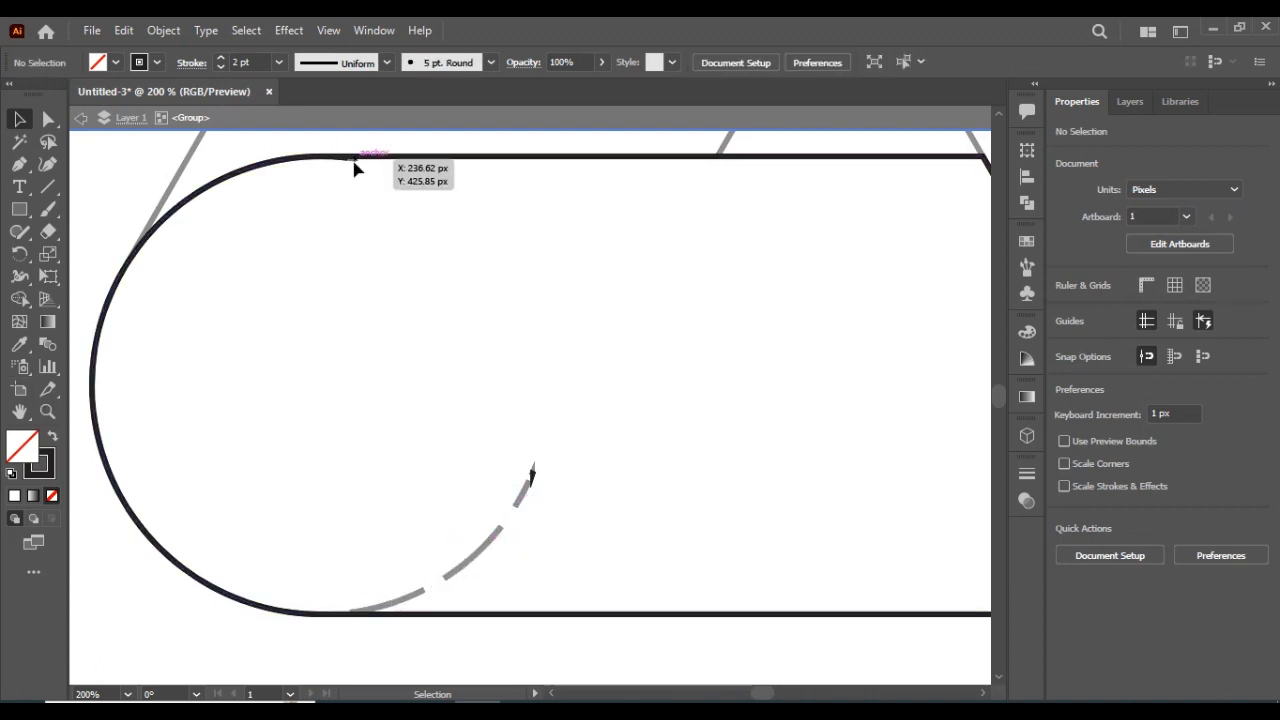
Delete the group's overlapping arc piece at the bottom bar's upper edge and exit isolation mode
left_click(353, 162)
key("Delete")
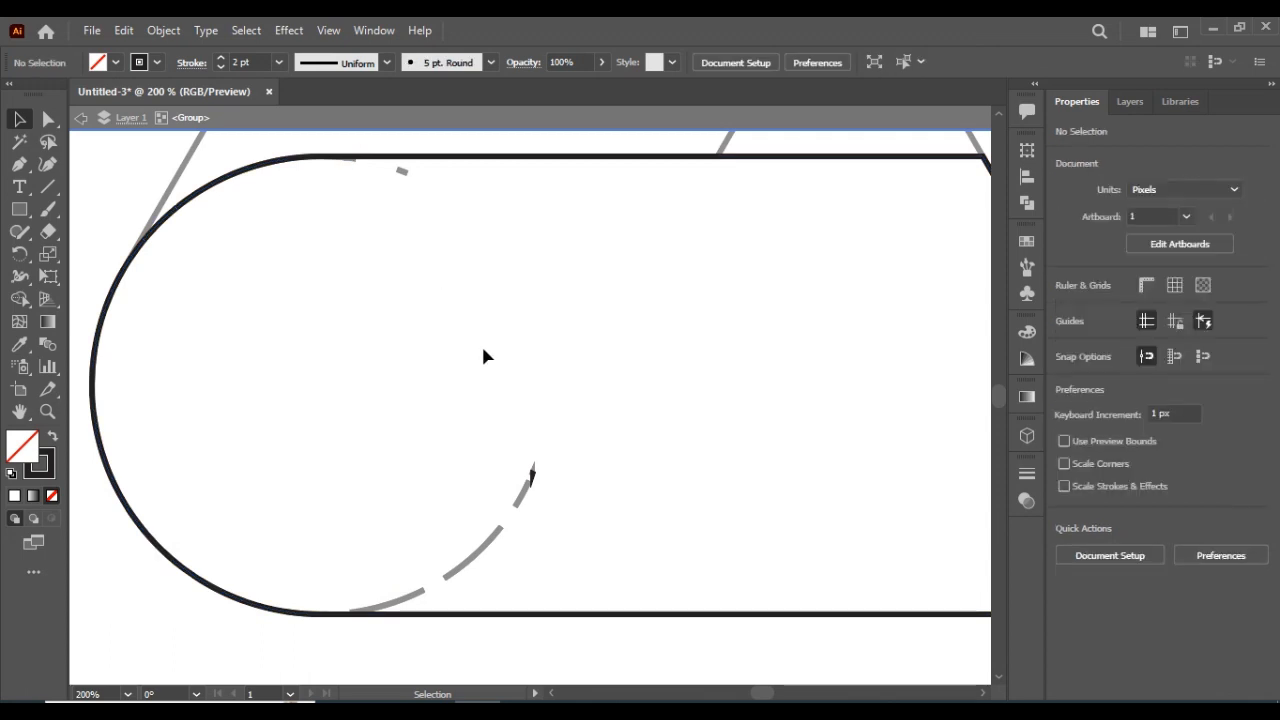
double_click(483, 350)
Delete the two long stray arc segments, including their stacked copies, along the lower right of the left circle
left_click_drag(426, 379, 572, 514)
left_click(594, 479)
left_click(489, 540)
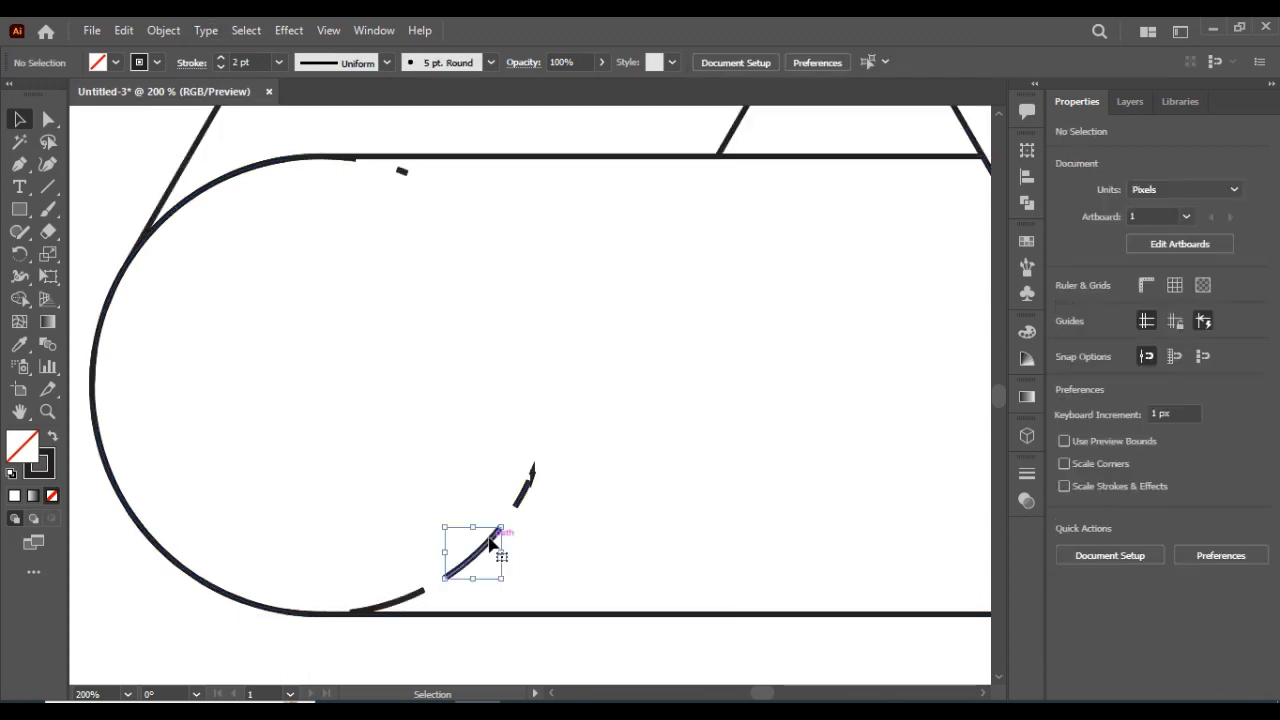
left_click(386, 604, "shift")
key("Delete")
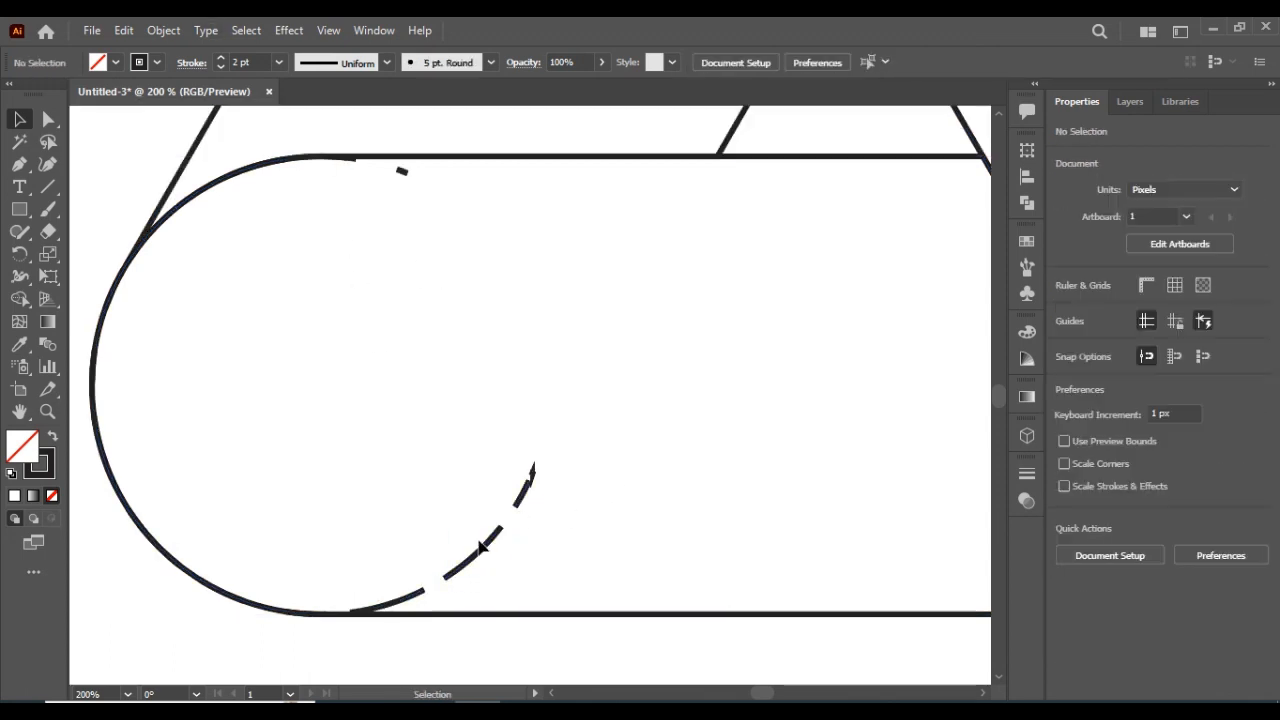
left_click(479, 547)
key("Delete")
left_click(468, 562)
key("Delete")
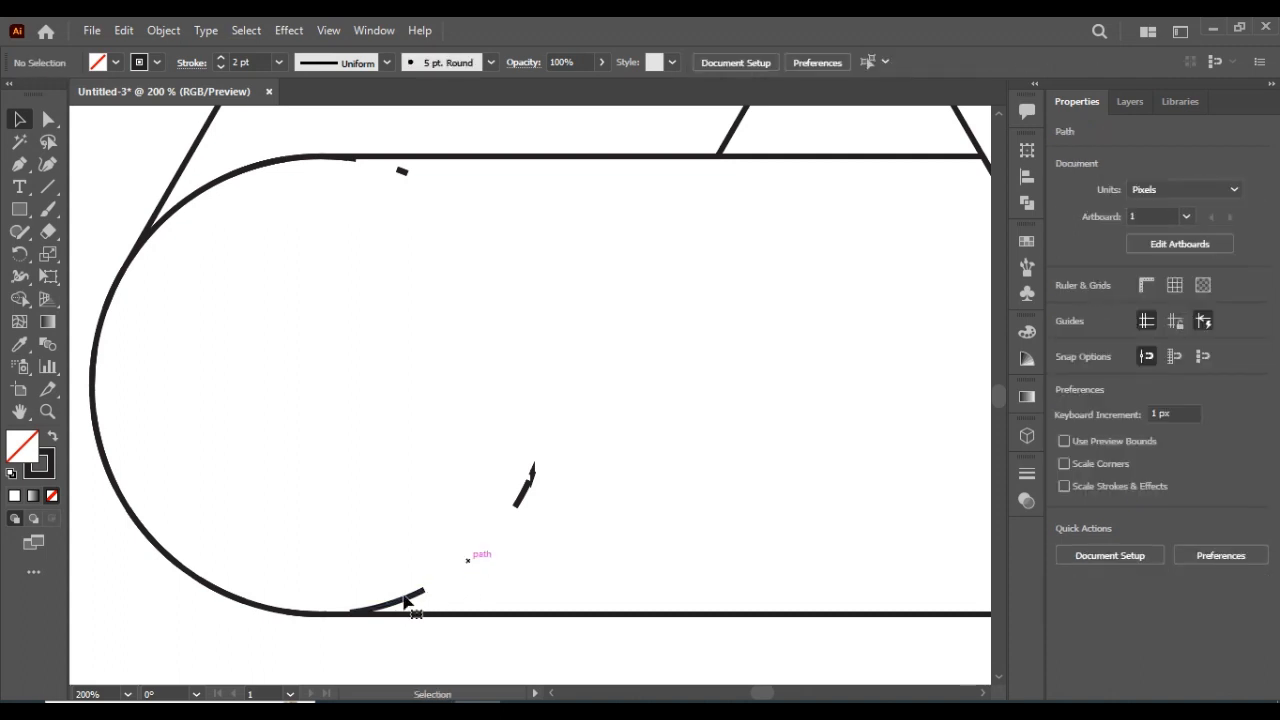
left_click(404, 597)
key("Delete")
Delete the lower part of the short dash remaining inside the bottom bar
left_click_drag(484, 452, 532, 497)
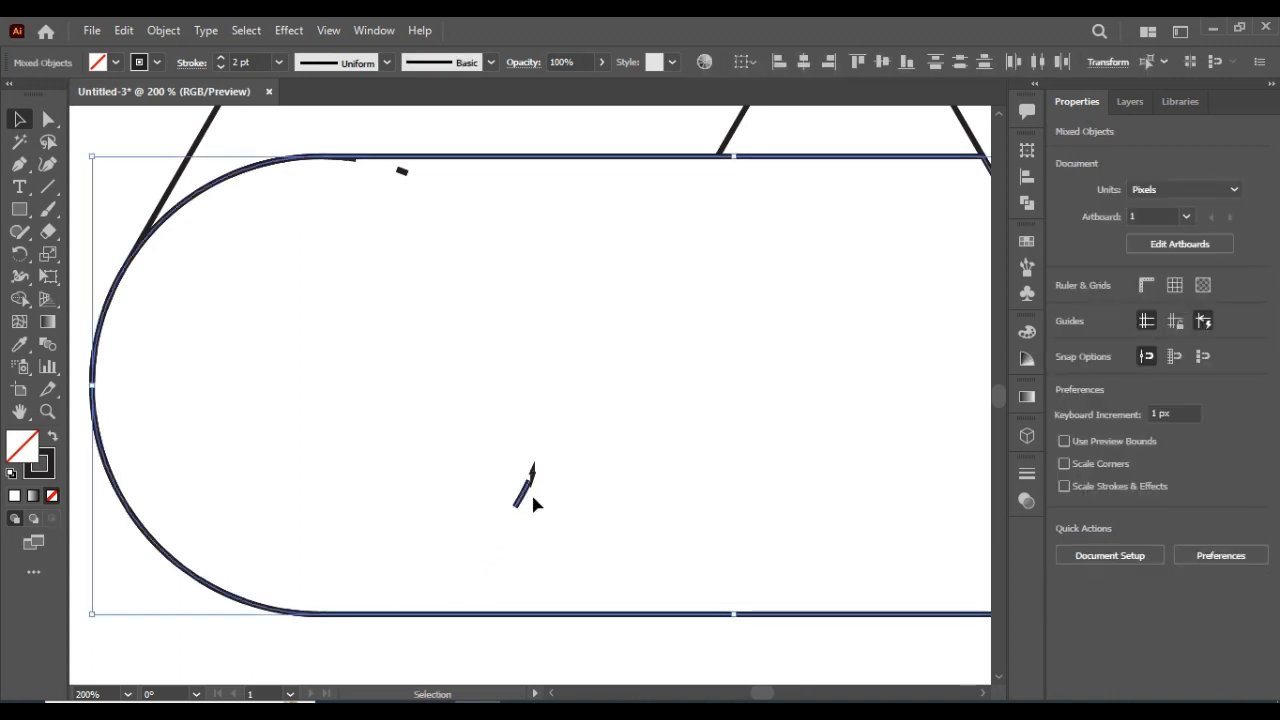
right_click(532, 497)
left_click(518, 497)
left_click(525, 490)
key("Delete")
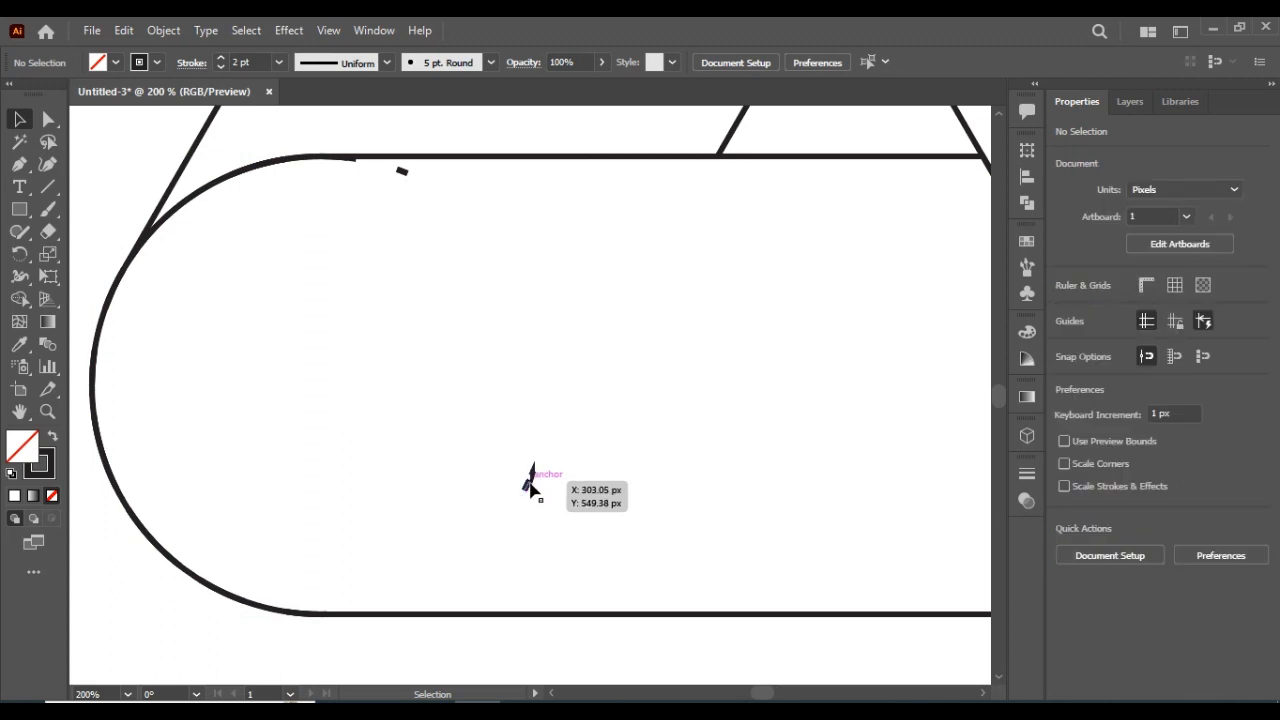
left_click(531, 487)
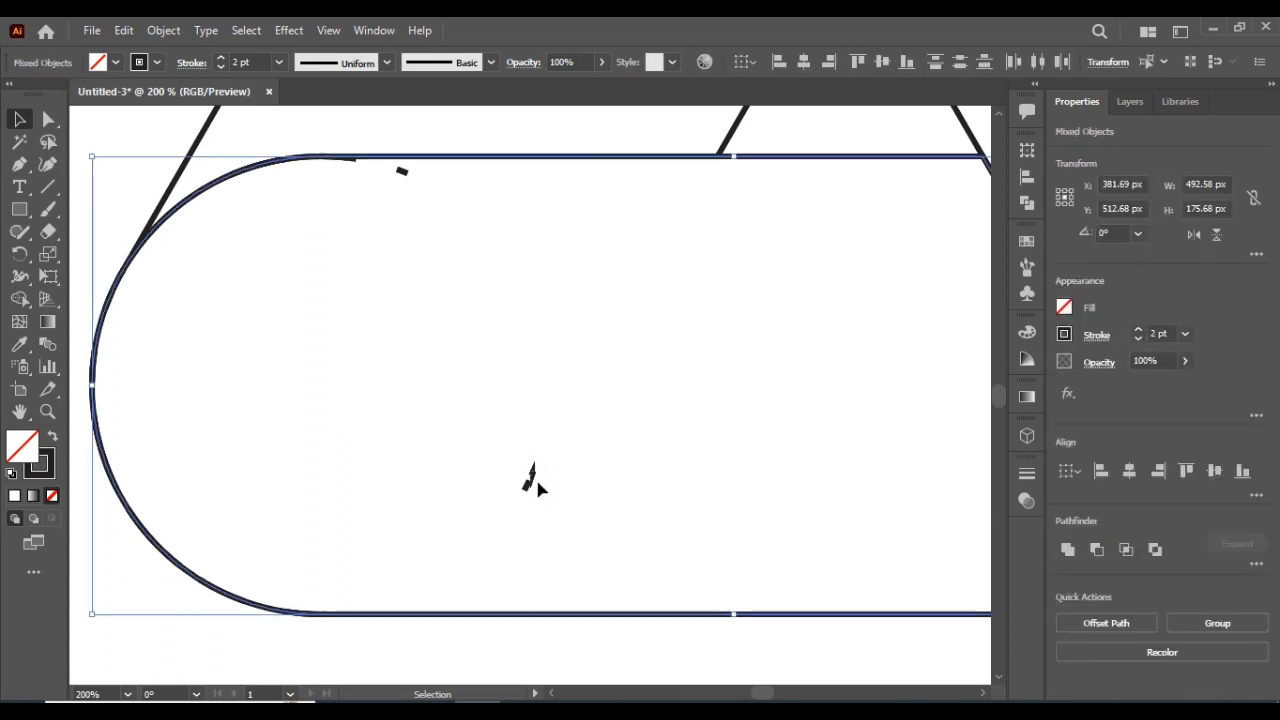
left_click_drag(489, 428, 559, 511)
left_click(559, 511)
double_click(527, 486)
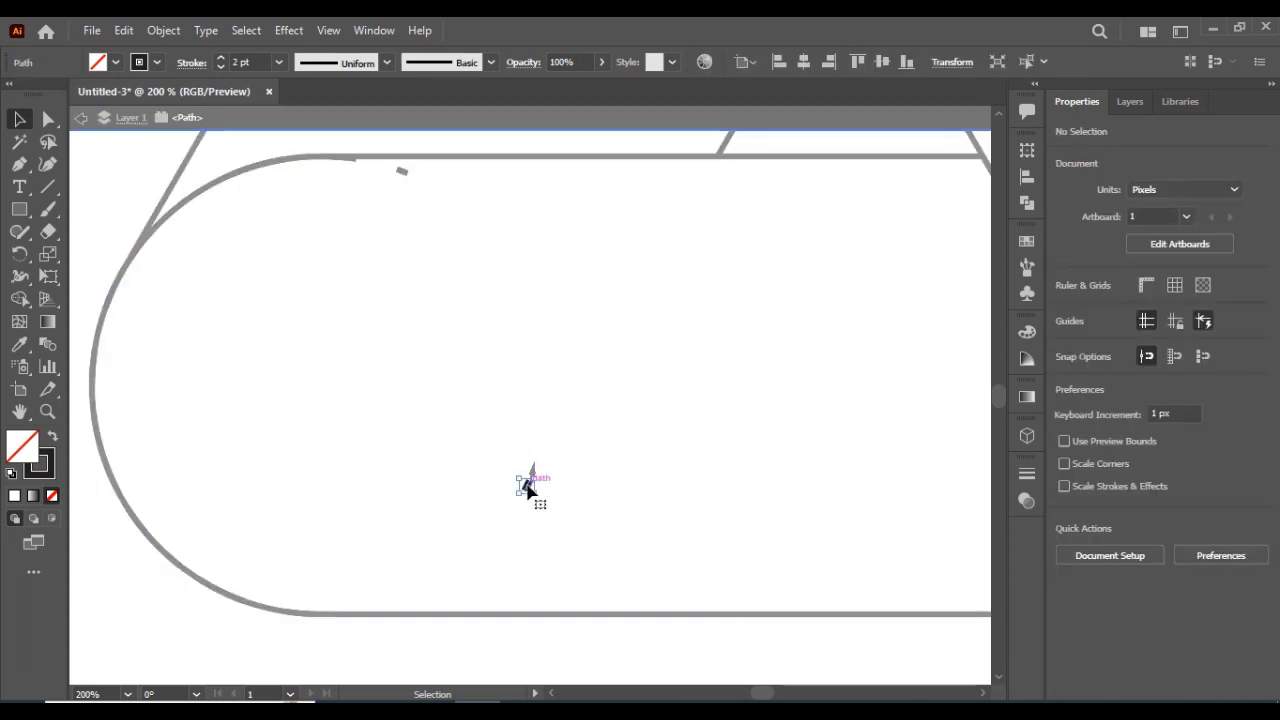
double_click(514, 438)
left_click_drag(514, 438, 548, 527)
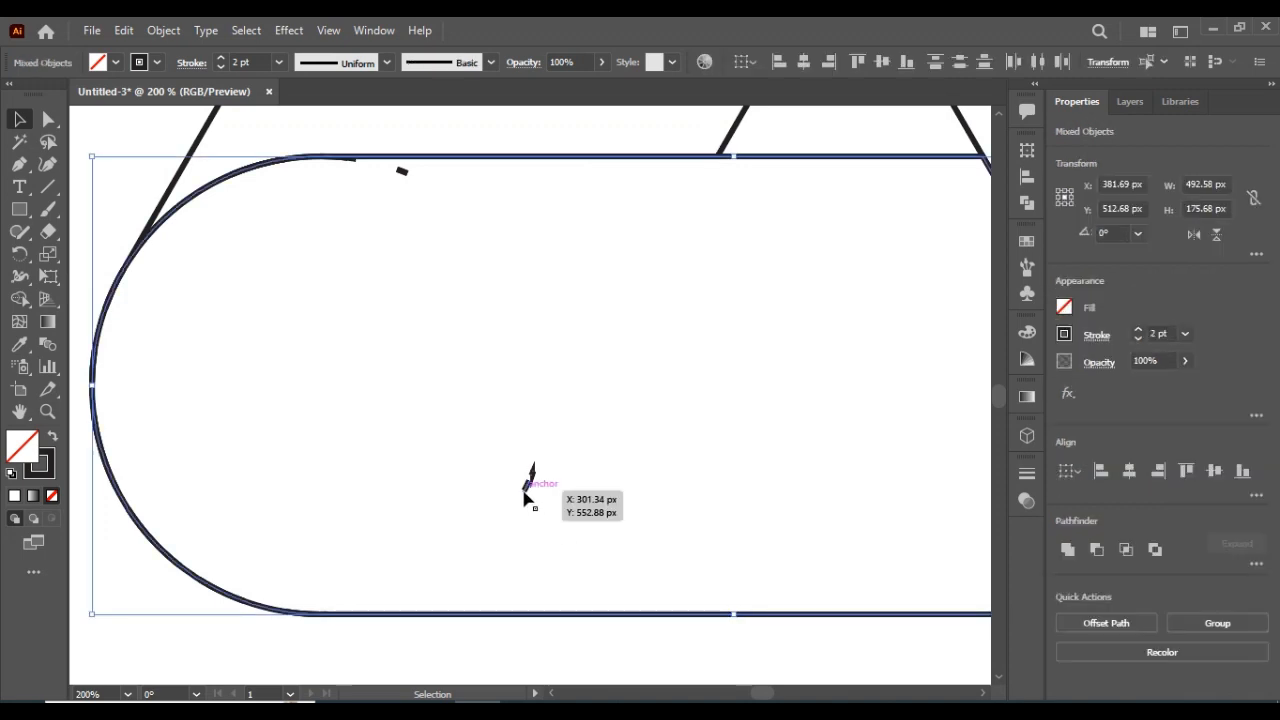
Delete the small path slivers left at the right side of the former circle inside the bottom bar
double_click(524, 491)
left_click(530, 478)
double_click(531, 480)
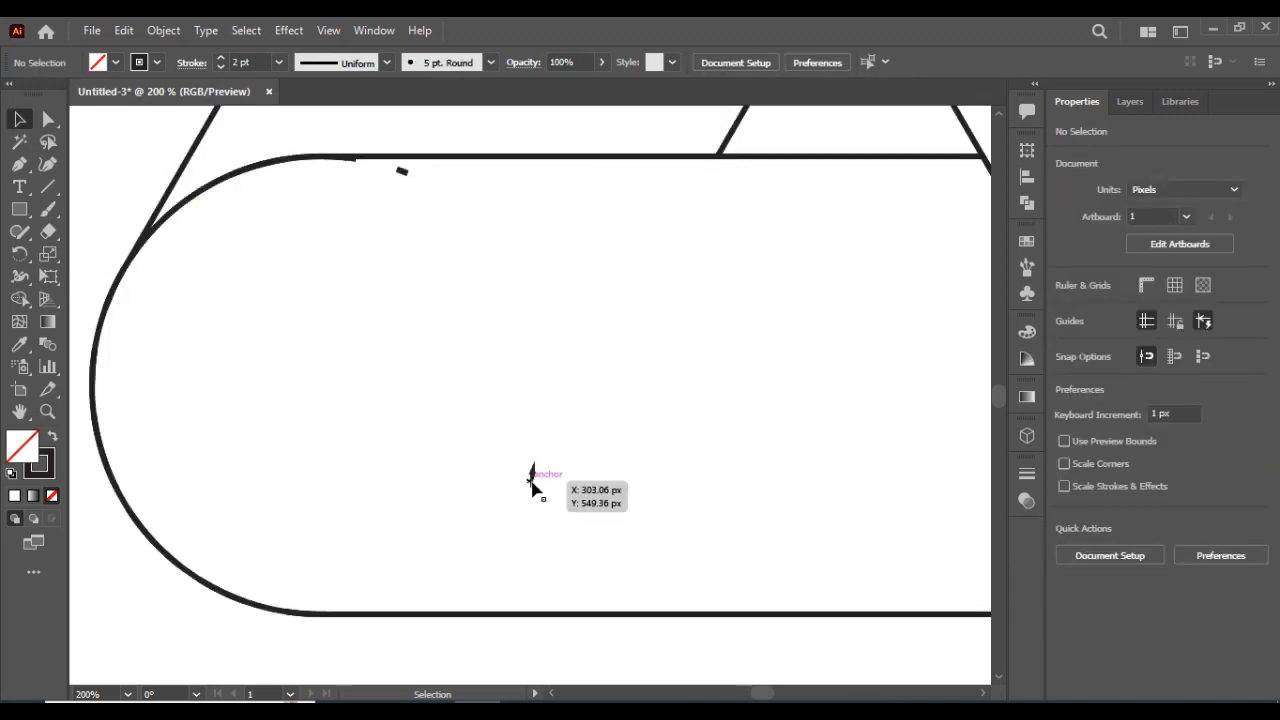
left_click(531, 480)
left_click_drag(520, 448, 540, 490)
left_click(533, 480)
left_click(531, 474)
key("Delete")
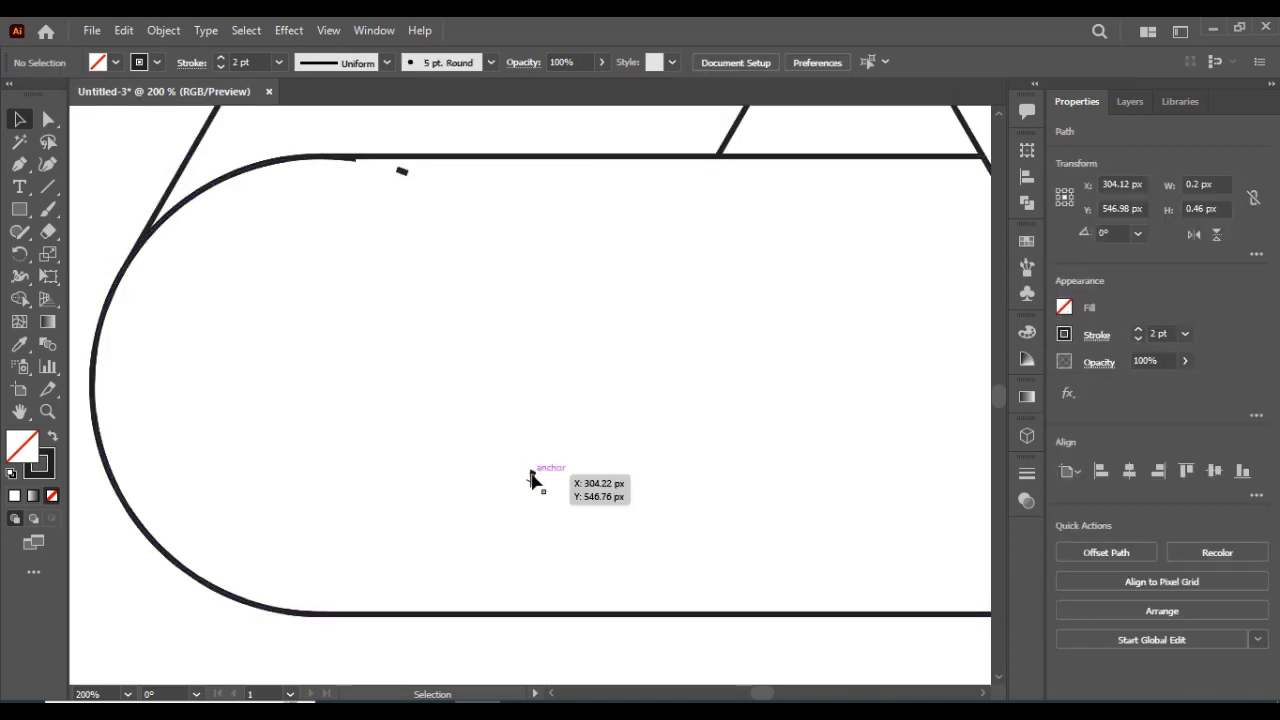
Isolate the bottom bar's group, delete its last tiny sliver inside the bar, and exit isolation mode
left_click(531, 479)
double_click(532, 480)
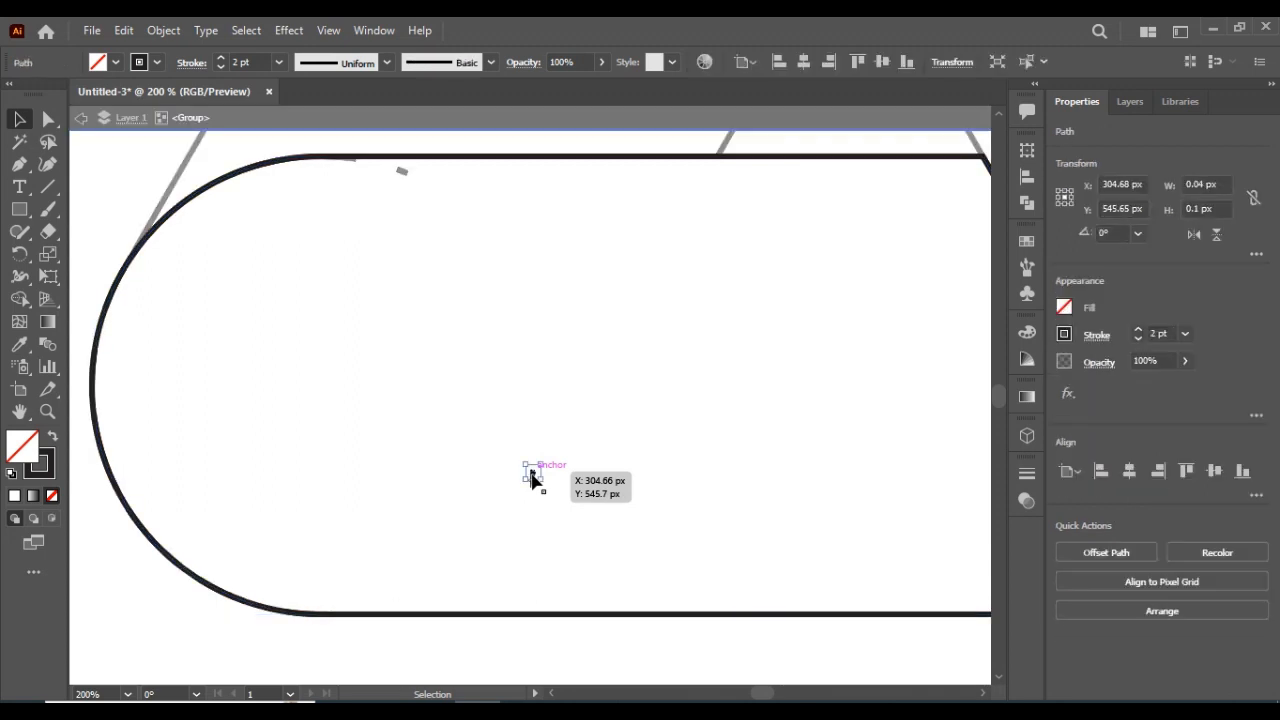
key("Delete")
double_click(647, 306)
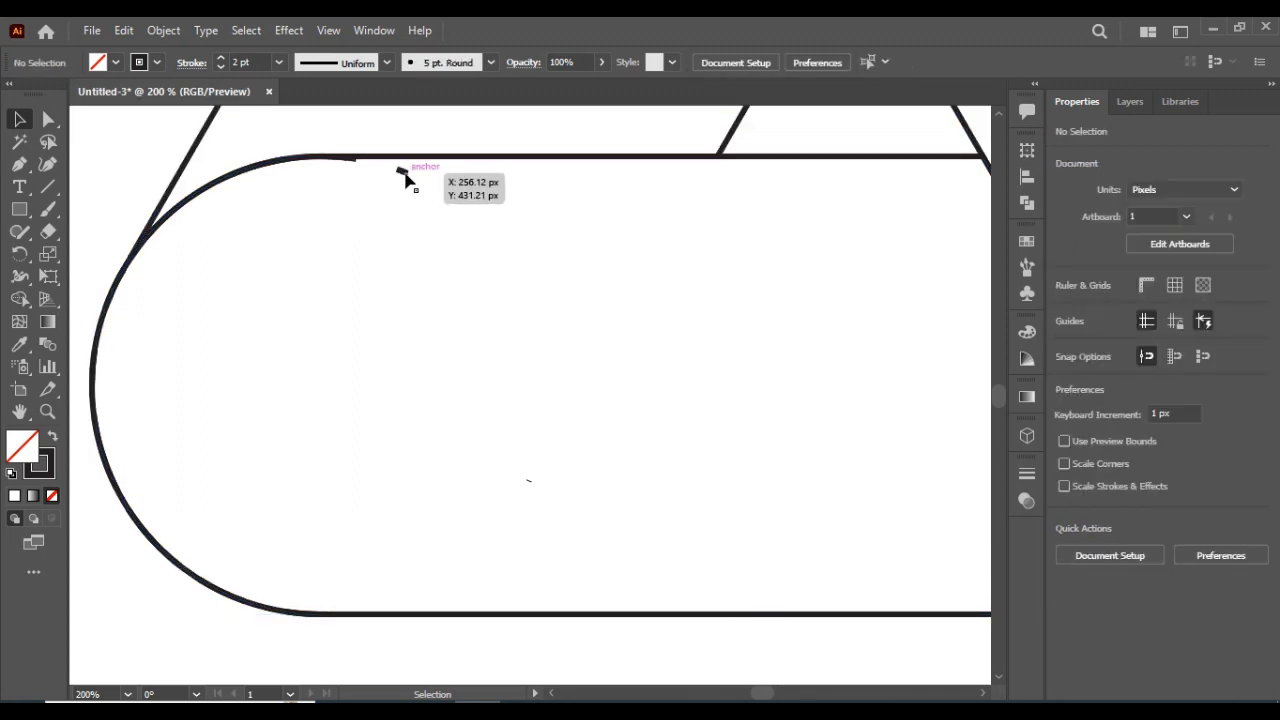
Delete the small dash just below the bottom bar's upper edge and part of the overlapping arc beside it
left_click(403, 175)
left_click(401, 176)
left_click(390, 178)
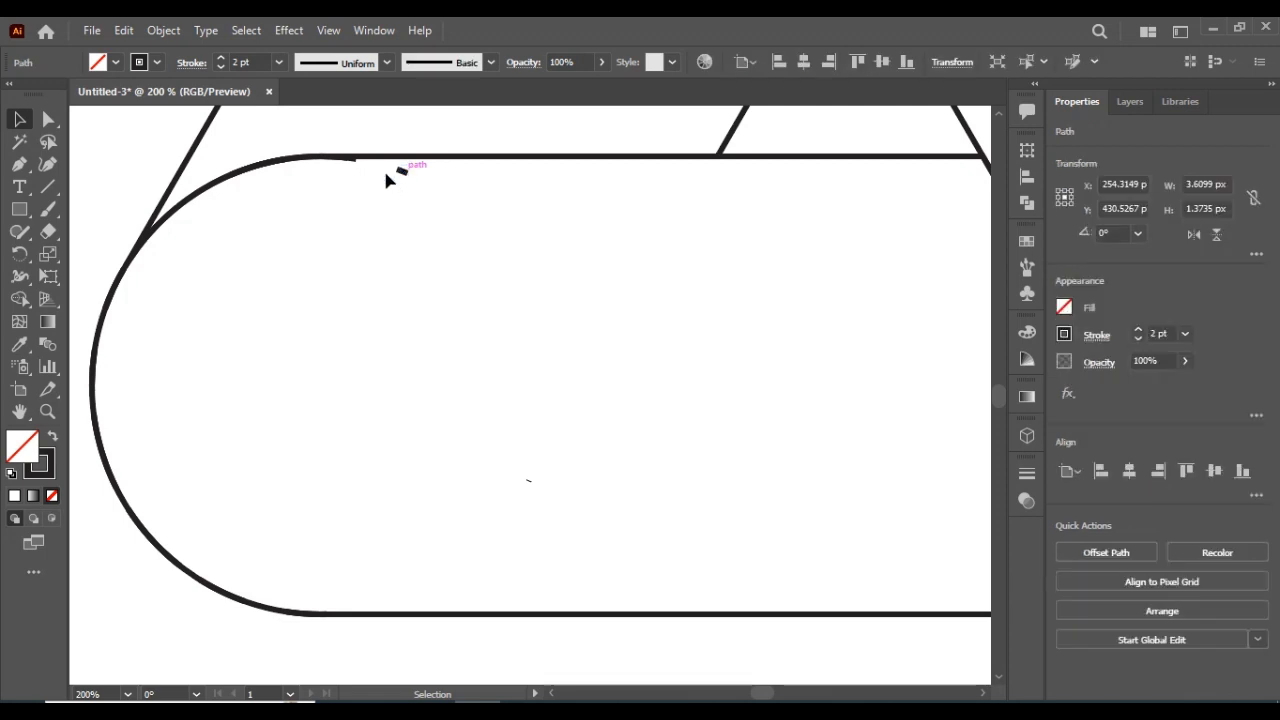
left_click(351, 166)
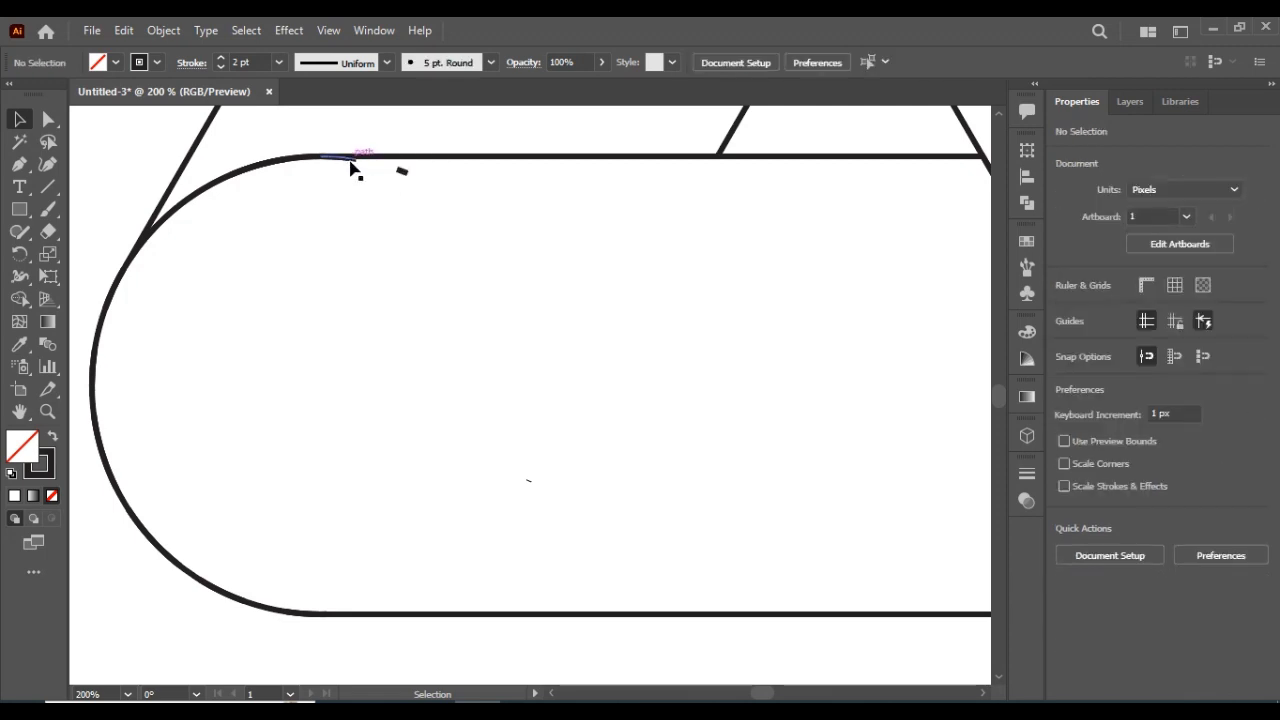
left_click(403, 175)
key("Delete")
left_click(403, 175)
key("Delete")
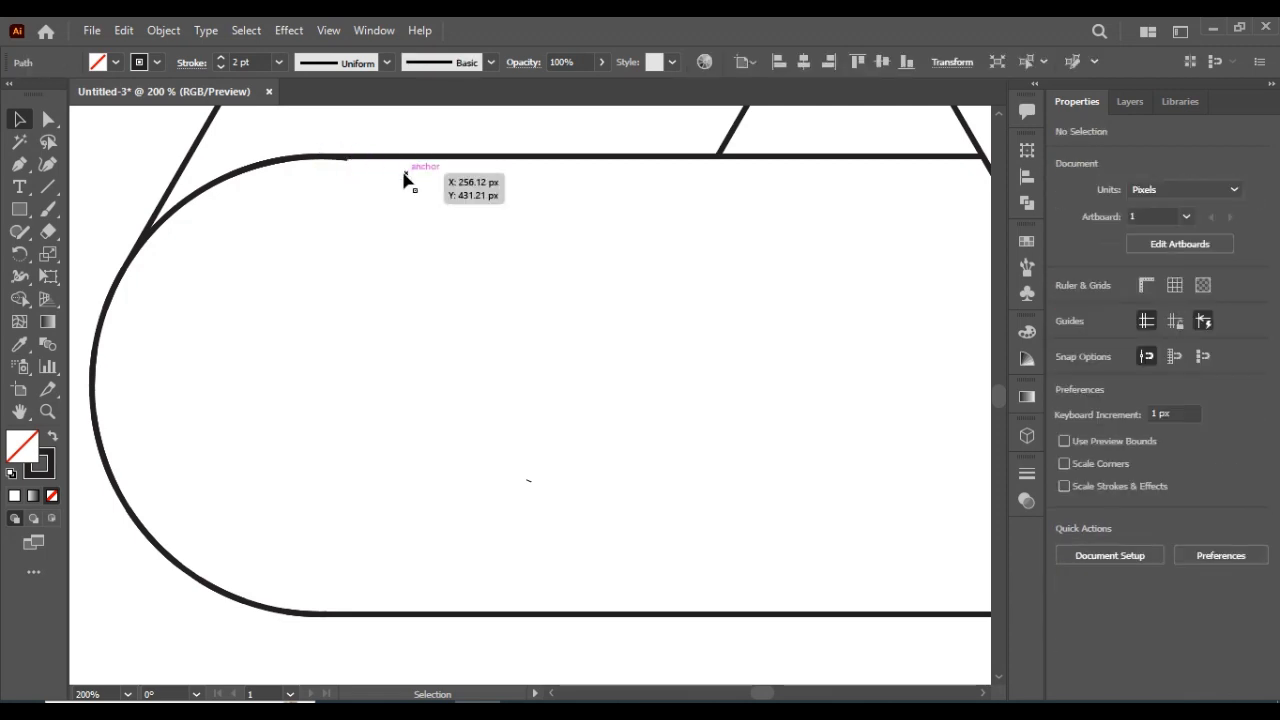
Try to delete the short arc overlap where the bottom bar's rounded left end meets its upper edge
left_click(347, 163)
key("Delete")
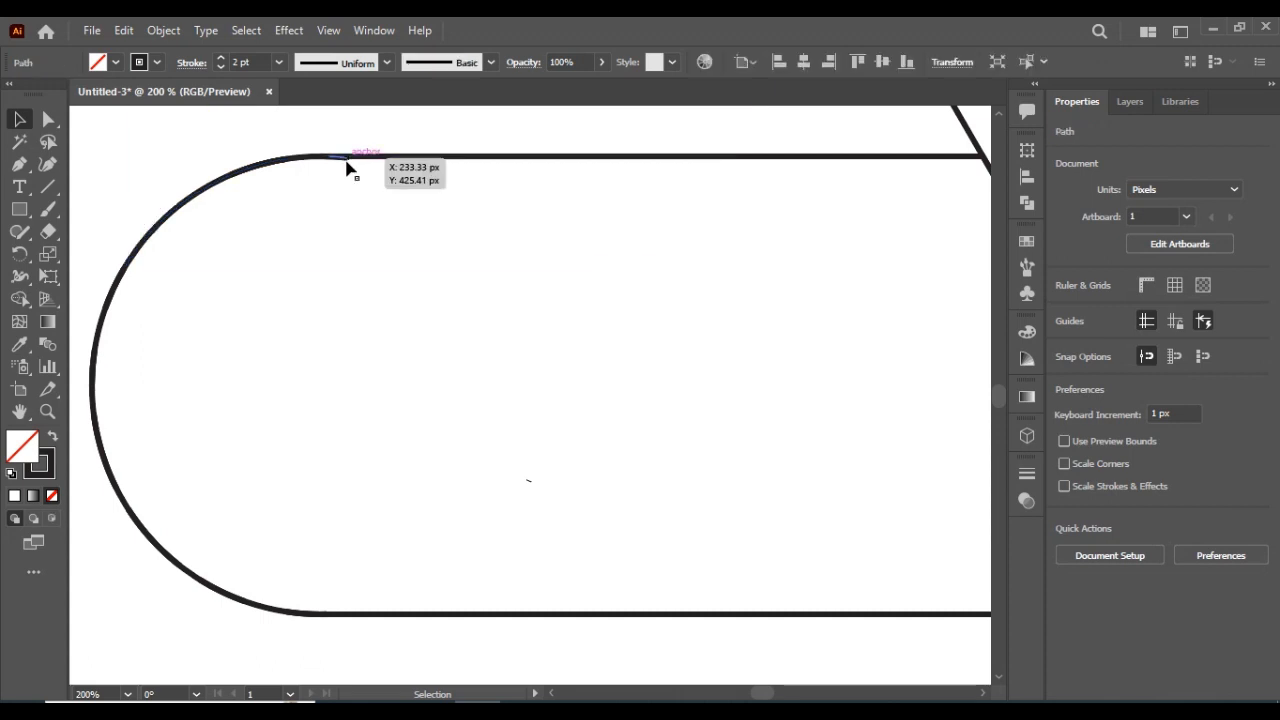
left_click(347, 163)
Delete the stray arc dash at the upper part of the right circle
key("ctrl+0")
left_click(777, 358)
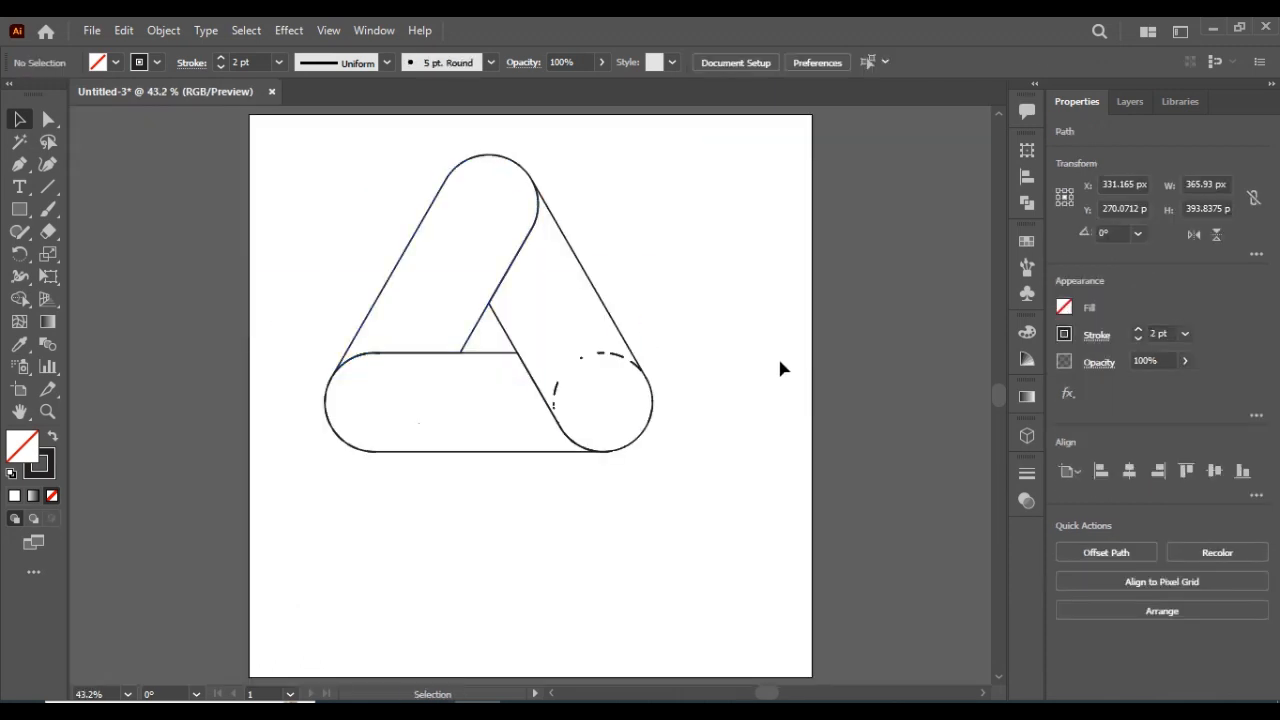
left_click(616, 358)
key("Delete")
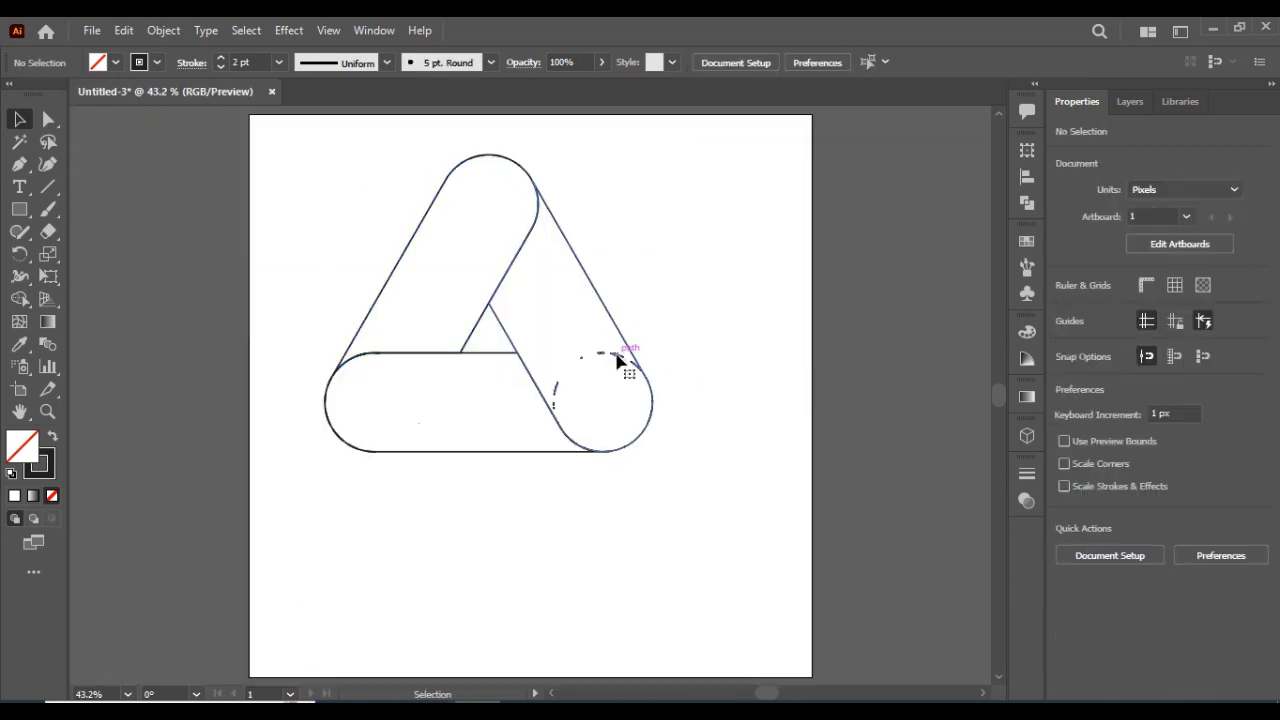
Try to merge the stray arc dashes of the right circle into the right bar with Shape Builder
left_click(618, 358)
key("ctrl+z")
key("shift+m")
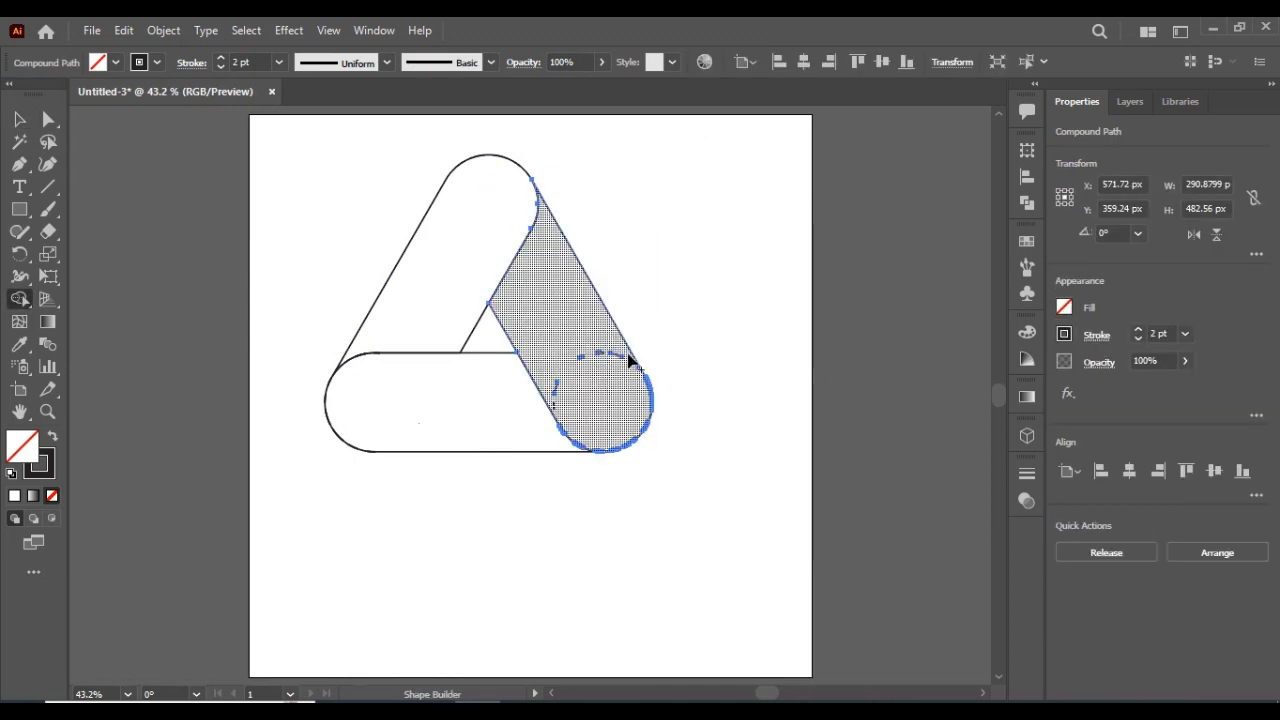
left_click_drag(648, 420, 561, 392)
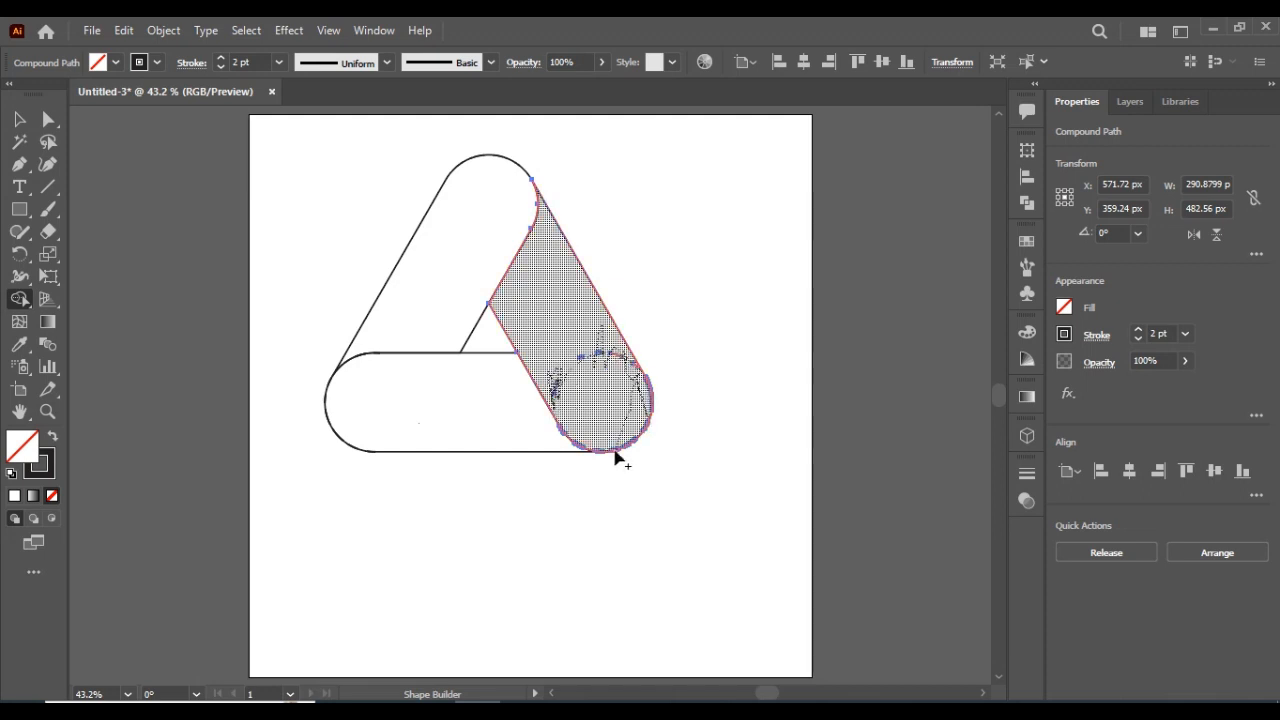
mouse_move(616, 346)
left_mouse_down()
mouse_move(600, 350)
mouse_move(588, 315)
left_mouse_up()
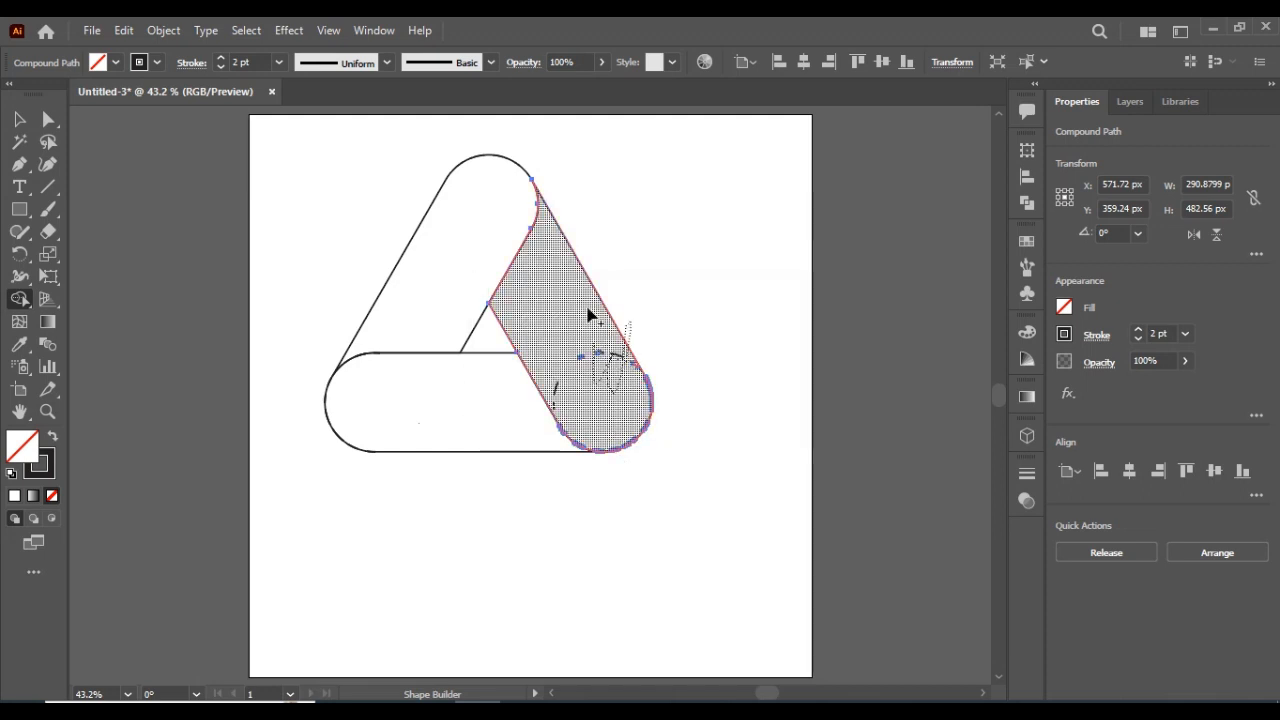
mouse_move(557, 397)
left_mouse_down()
mouse_move(557, 357)
mouse_move(579, 410)
mouse_move(605, 383)
mouse_move(573, 367)
left_mouse_up()
left_click(586, 350)
scroll(555, 355, "up", 1)
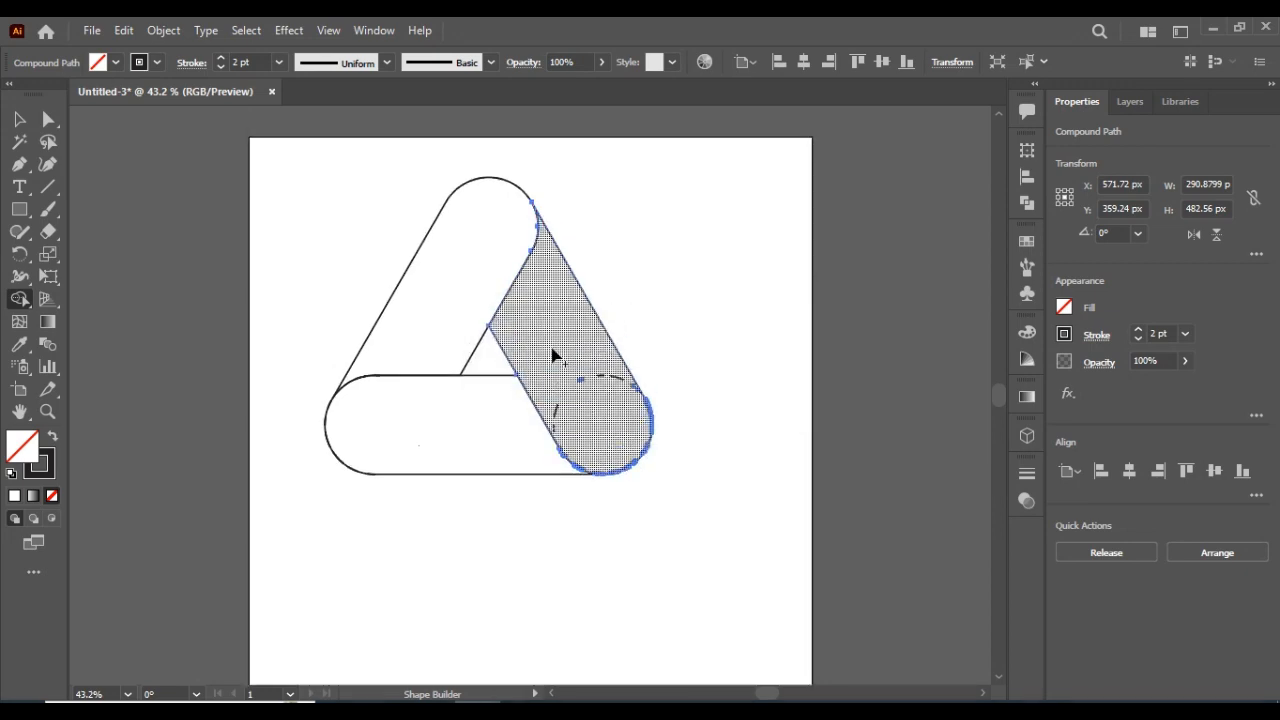
Try to merge and erase the tiny dash at the upper part of the right circle with Shape Builder
scroll(570, 376, "up", 6)
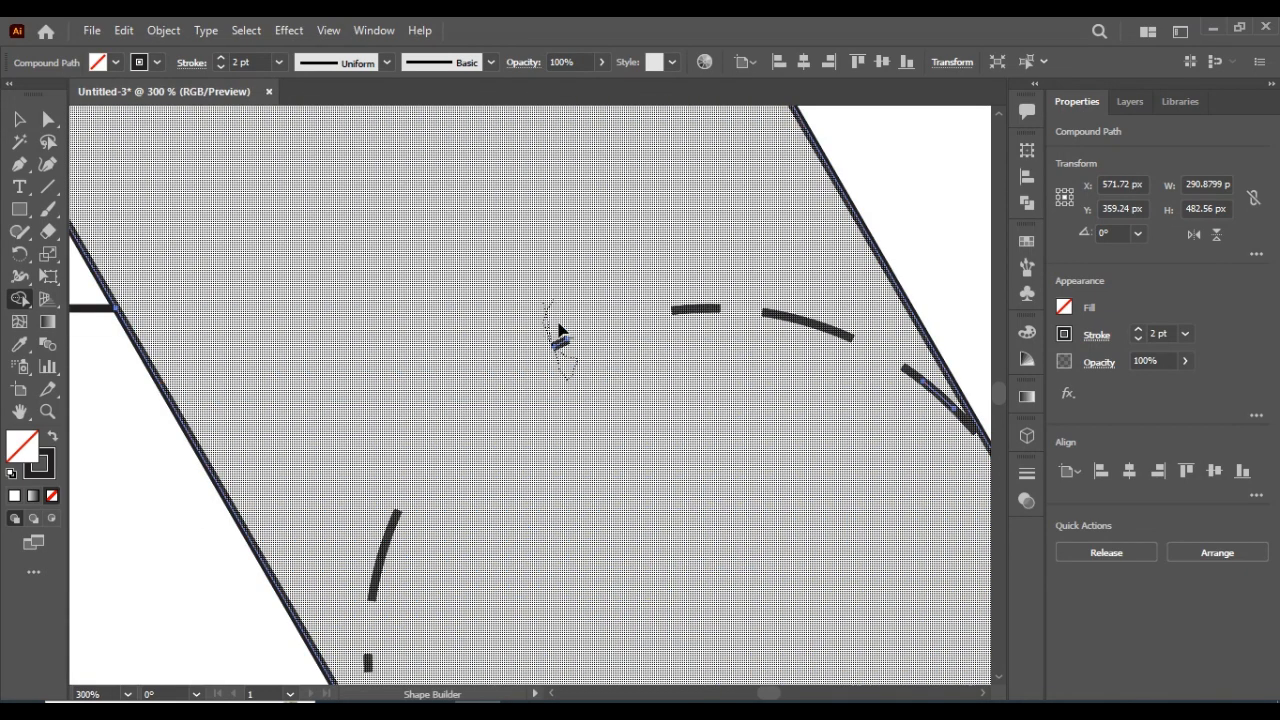
left_click_drag(558, 323, 569, 355)
key("ctrl+z")
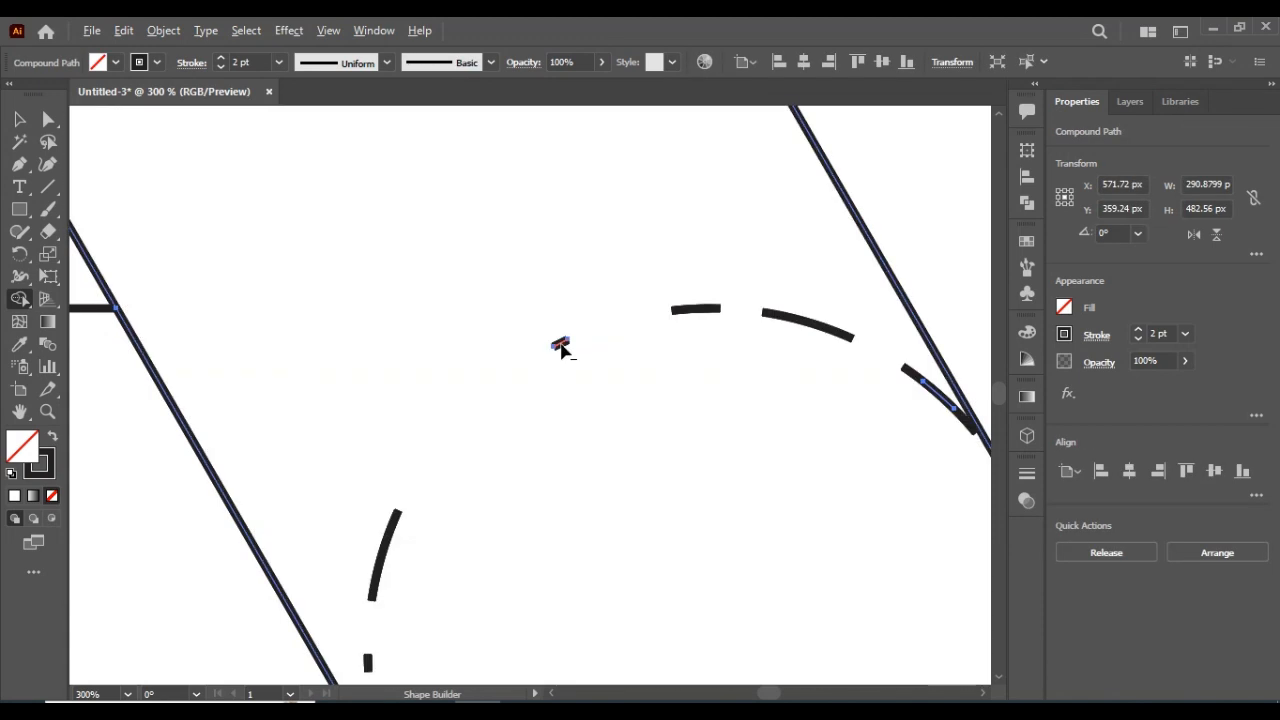
left_click(562, 345, "alt")
key("ctrl+z")
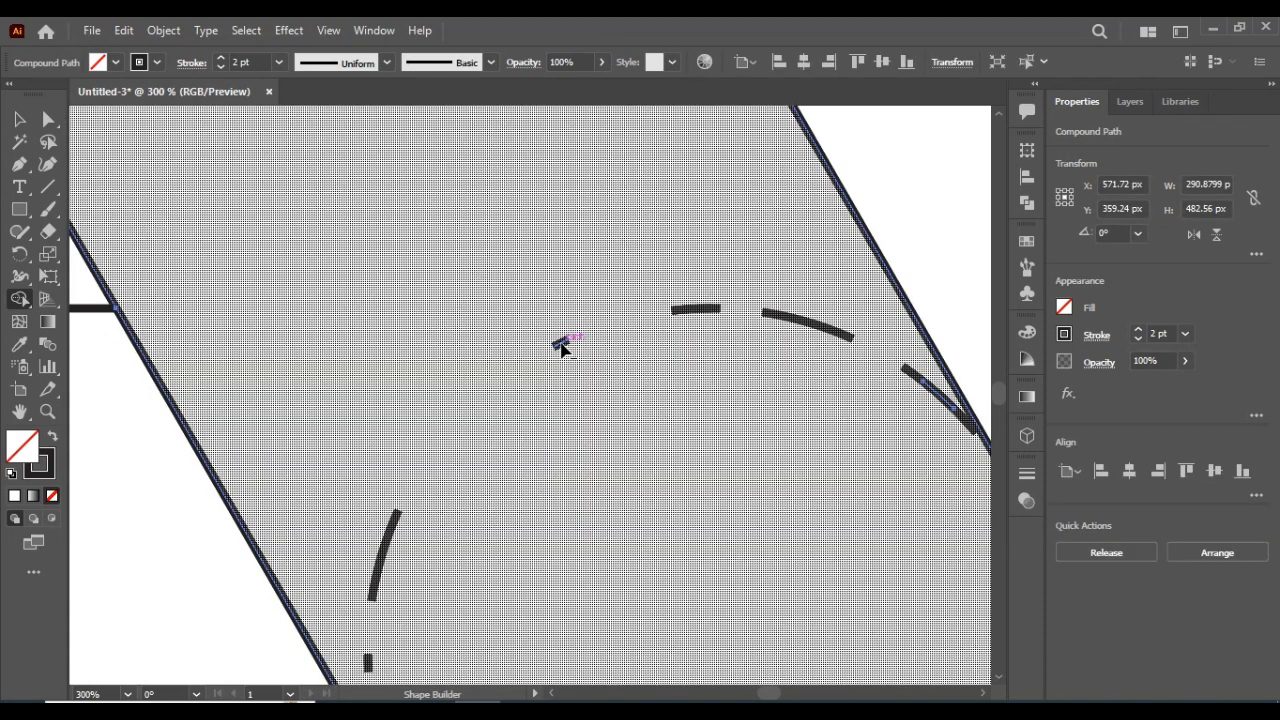
left_click(561, 345, "alt")
key("ctrl+z")
Delete all overlapping pieces of the tiny slanted dash at the upper part of the right circle
scroll(562, 347, "up", 2)
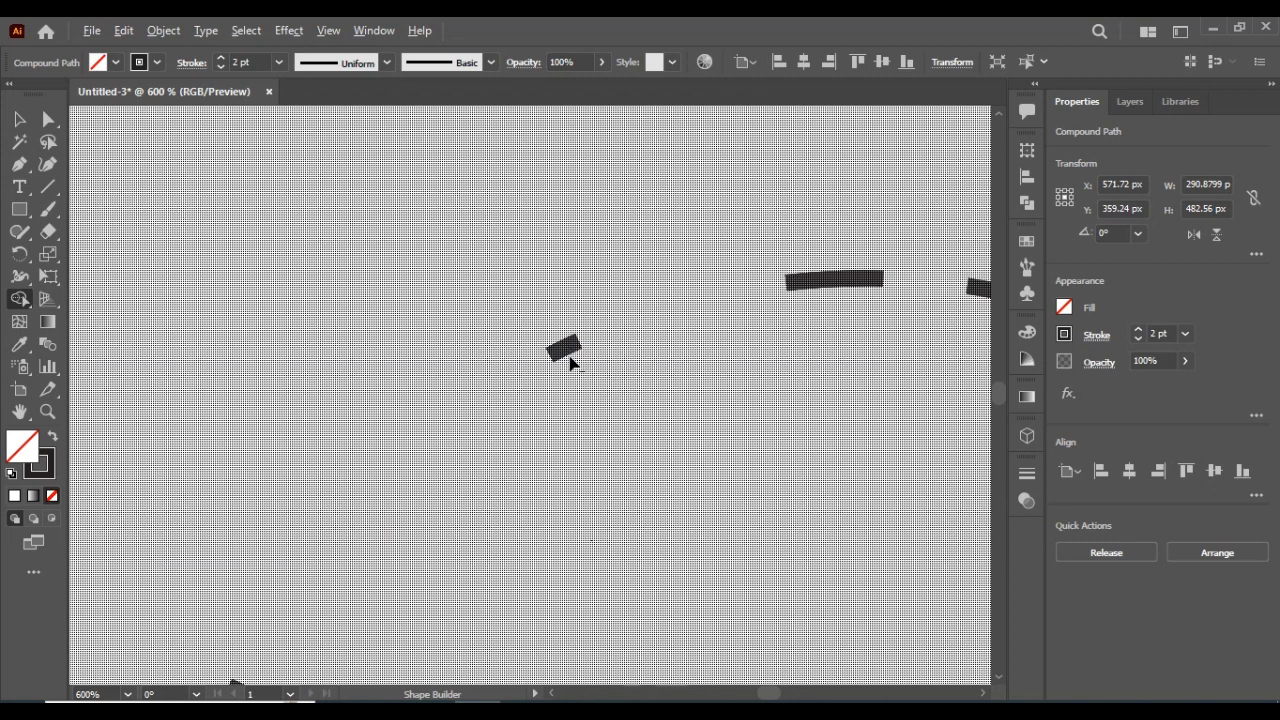
left_click(19, 119)
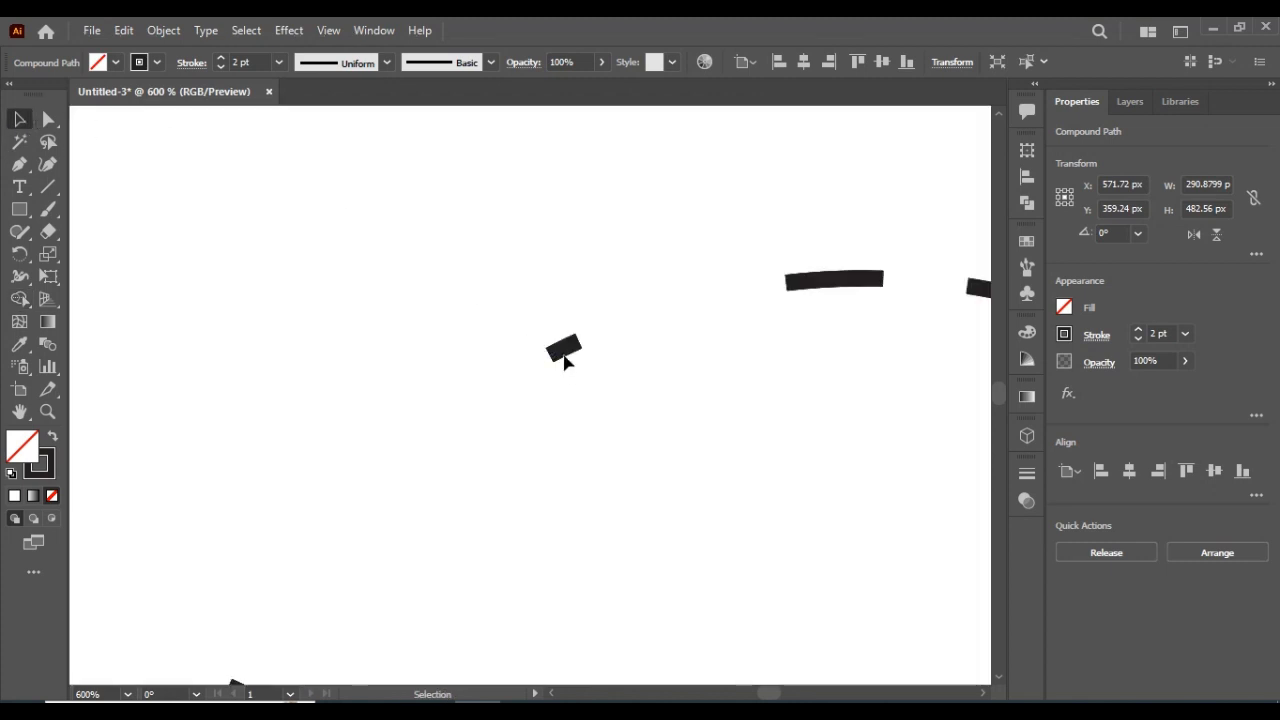
left_click(564, 355)
key("Delete")
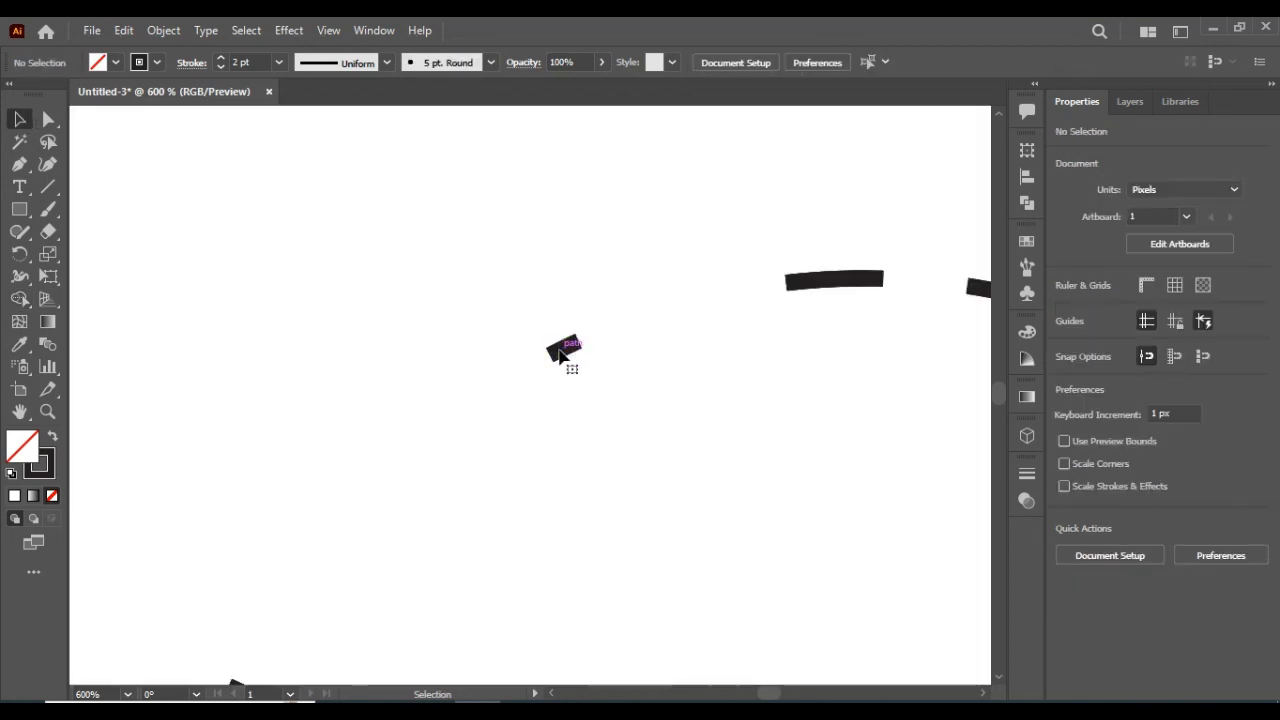
double_click(561, 355)
key("Delete")
key("Escape")
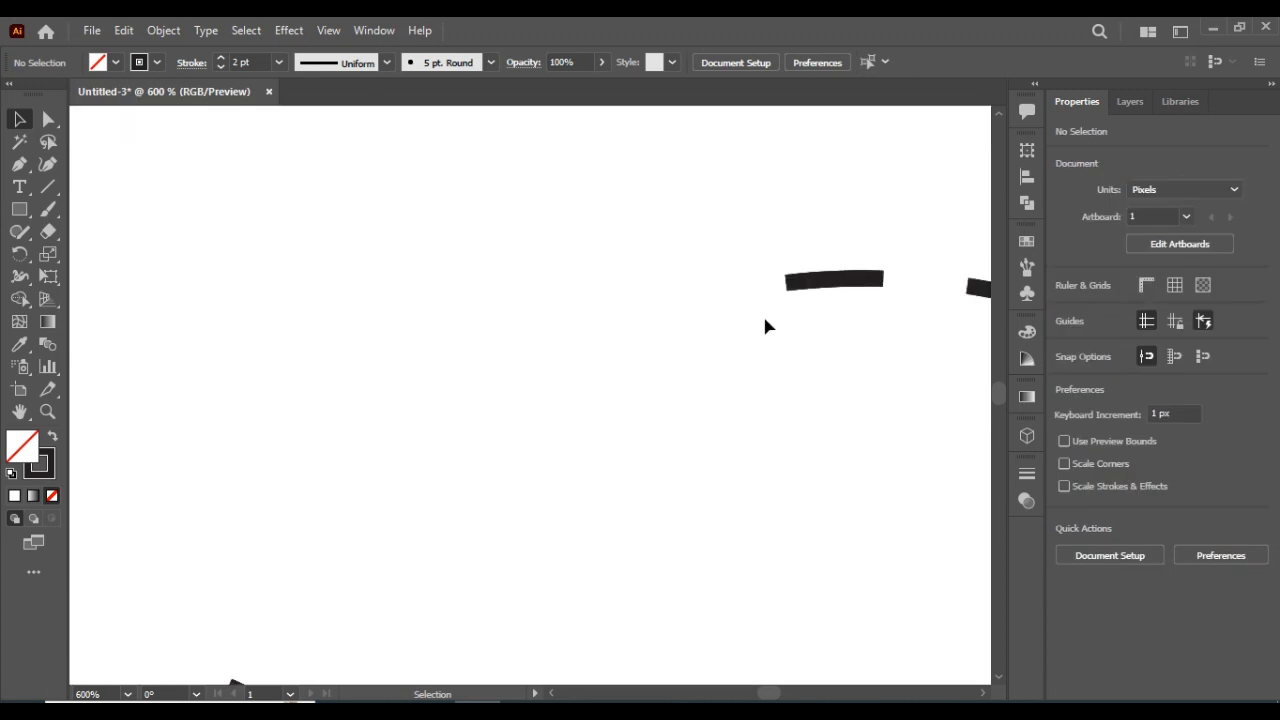
Delete every overlapping piece of the nearly horizontal dash at the top of the right circle
left_click(845, 289)
left_click(811, 279)
key("Delete")
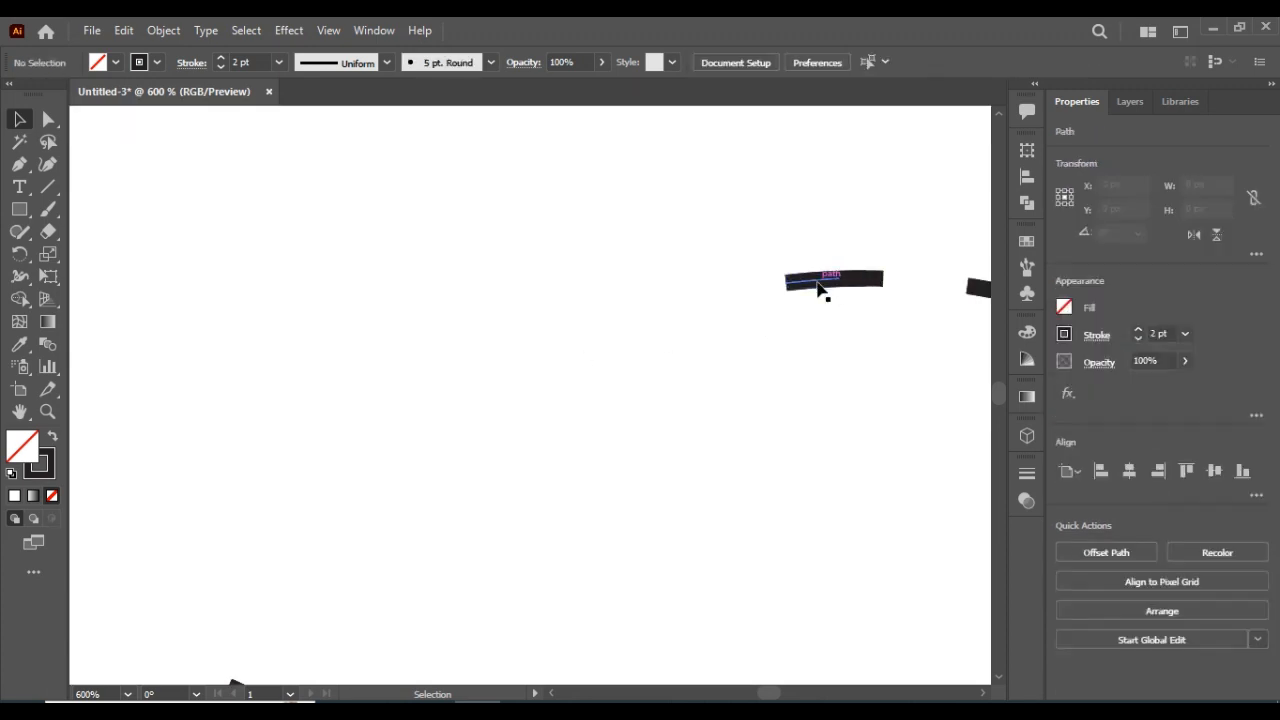
double_click(816, 283)
key("Delete")
double_click(850, 280)
left_click(848, 281)
key("Delete")
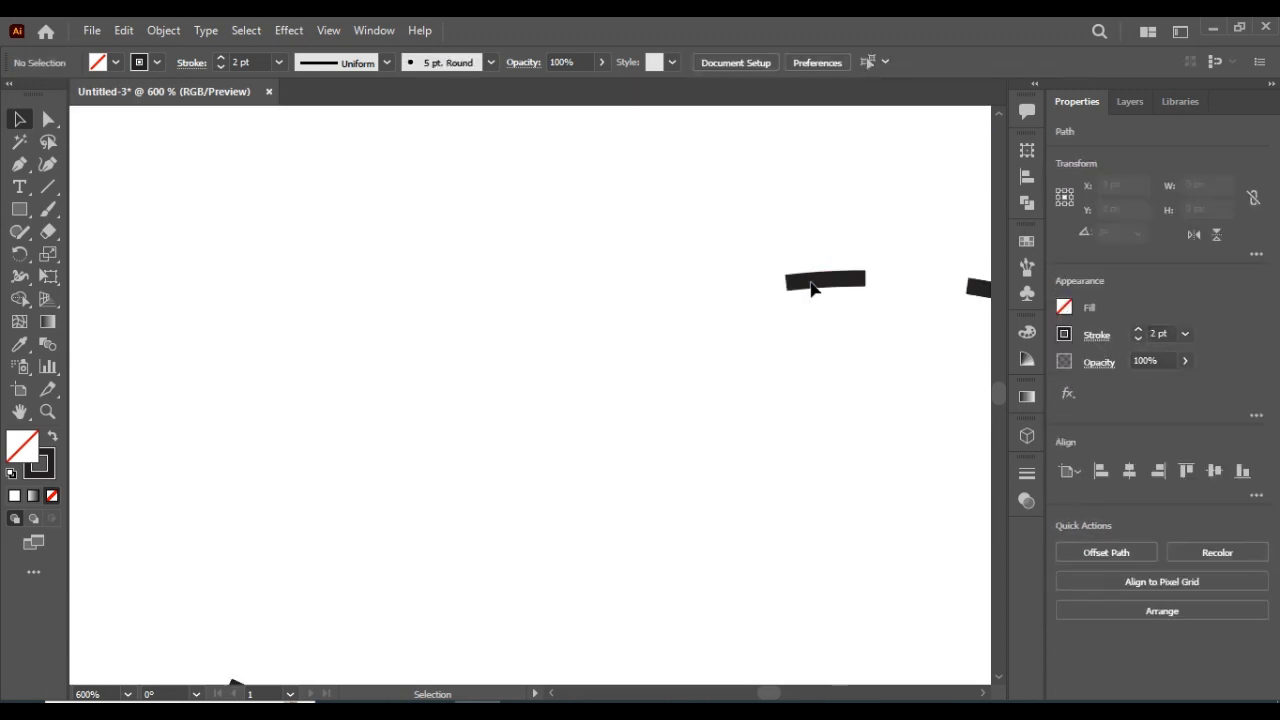
double_click(812, 282)
key("Delete")
double_click(859, 276)
left_click(857, 276)
key("Delete")
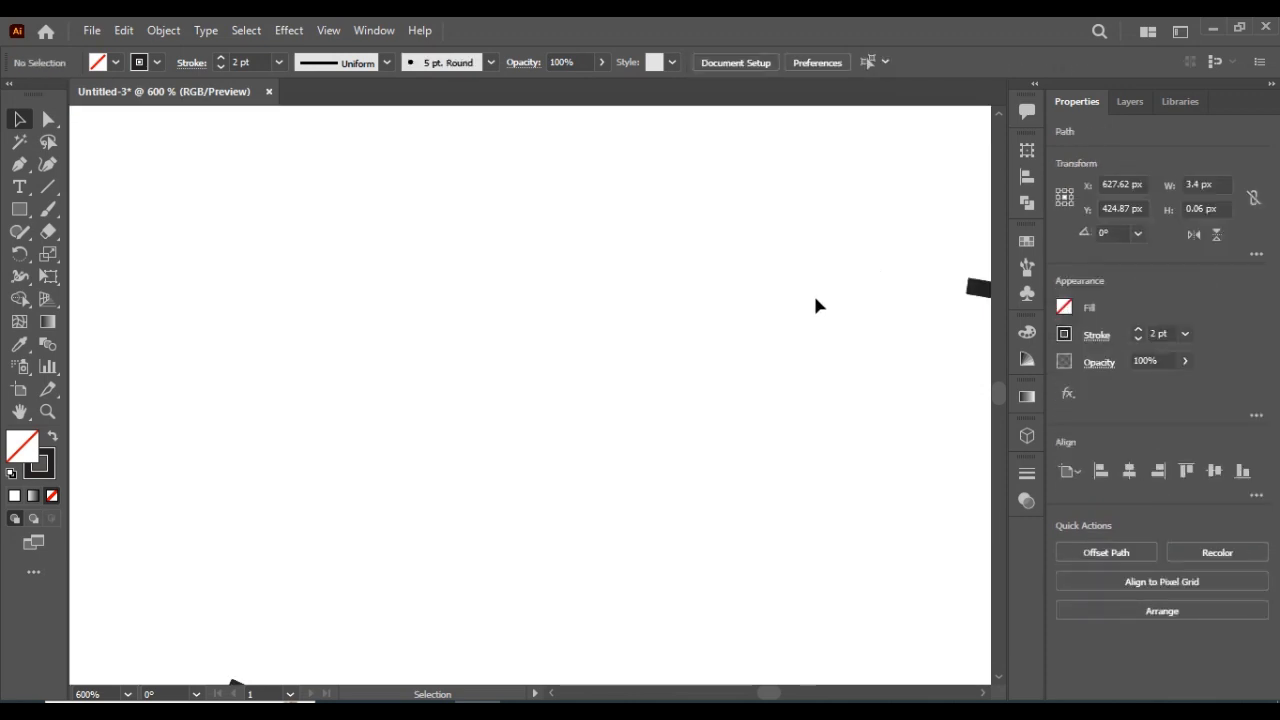
Delete the short arc dash inside the right bar, beside the one touching its outer edge
key("ctrl+1")
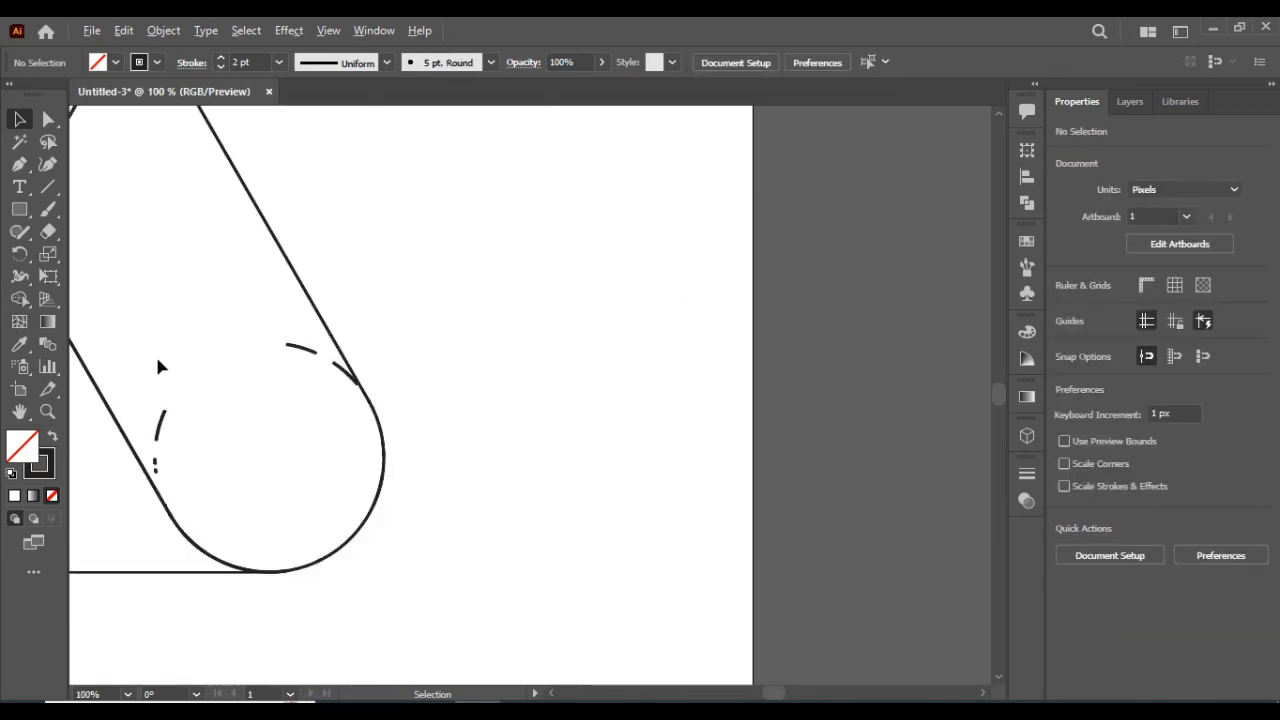
left_click(301, 349)
key("Delete")
Delete the stray arc piece where the right circle meets the right bar's outer edge
left_click(345, 372)
left_click(315, 390)
left_click(340, 371)
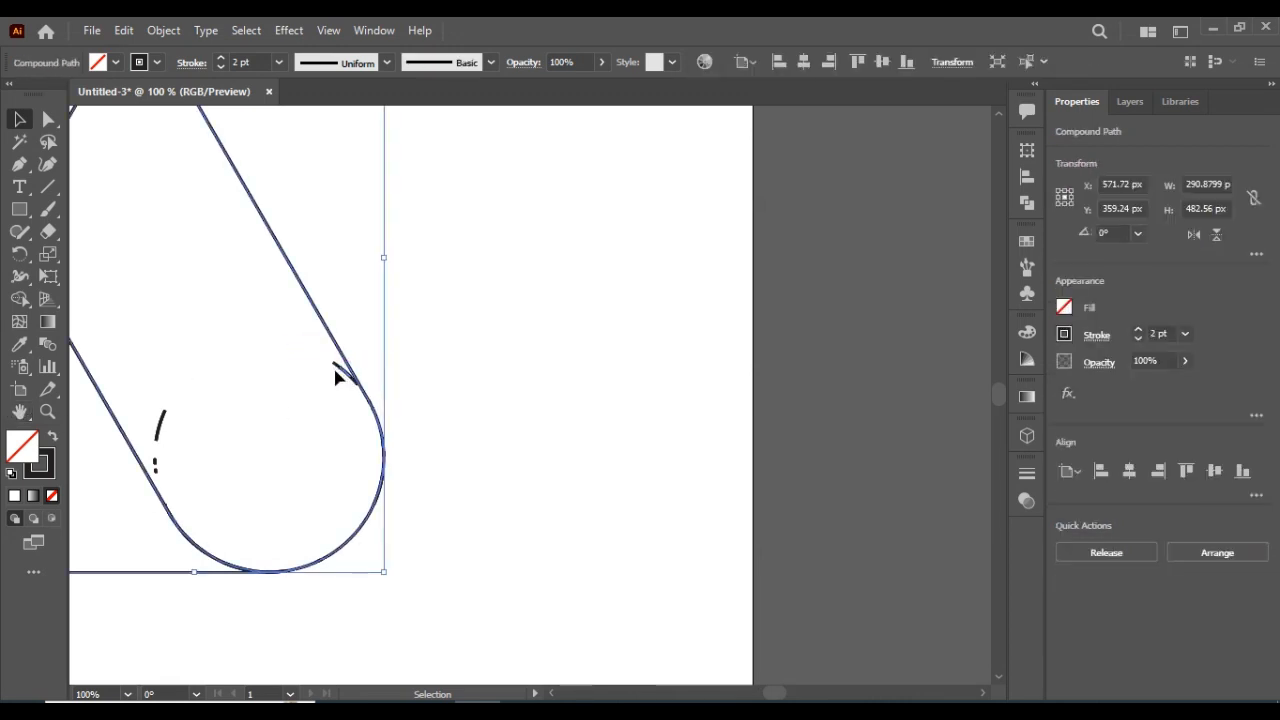
left_click(289, 366)
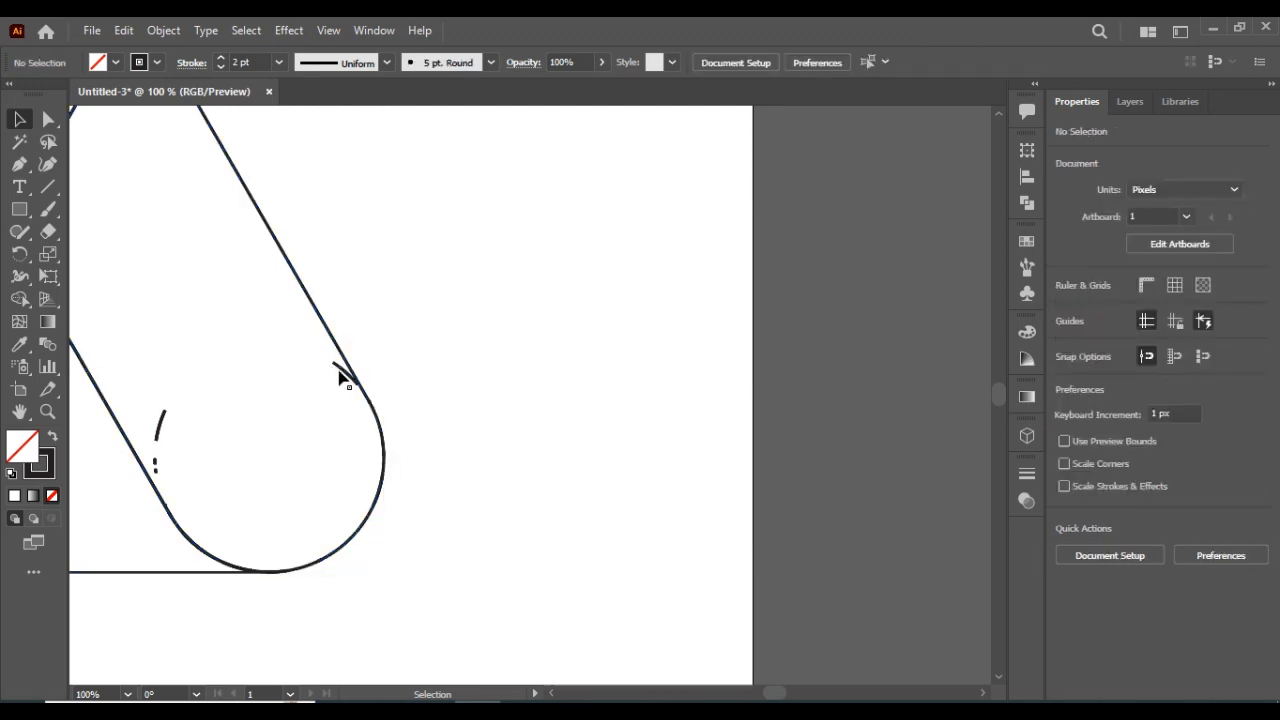
left_click(340, 375)
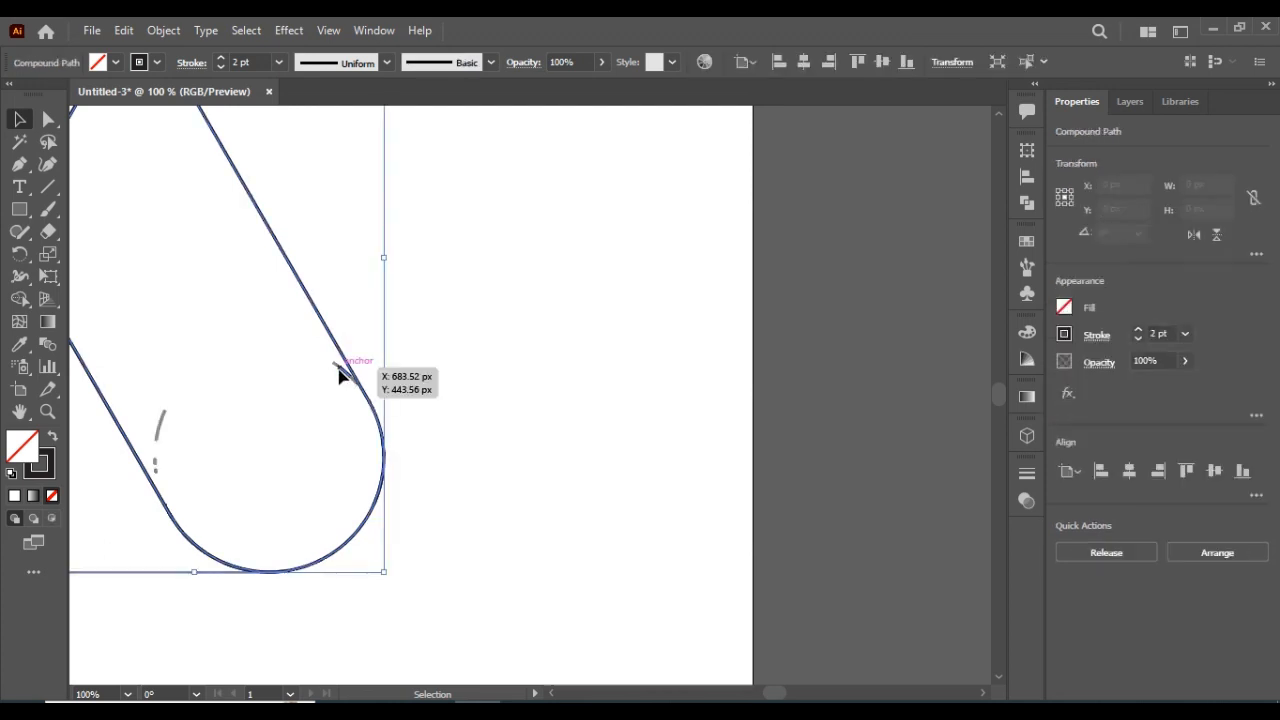
double_click(340, 375)
key("Escape")
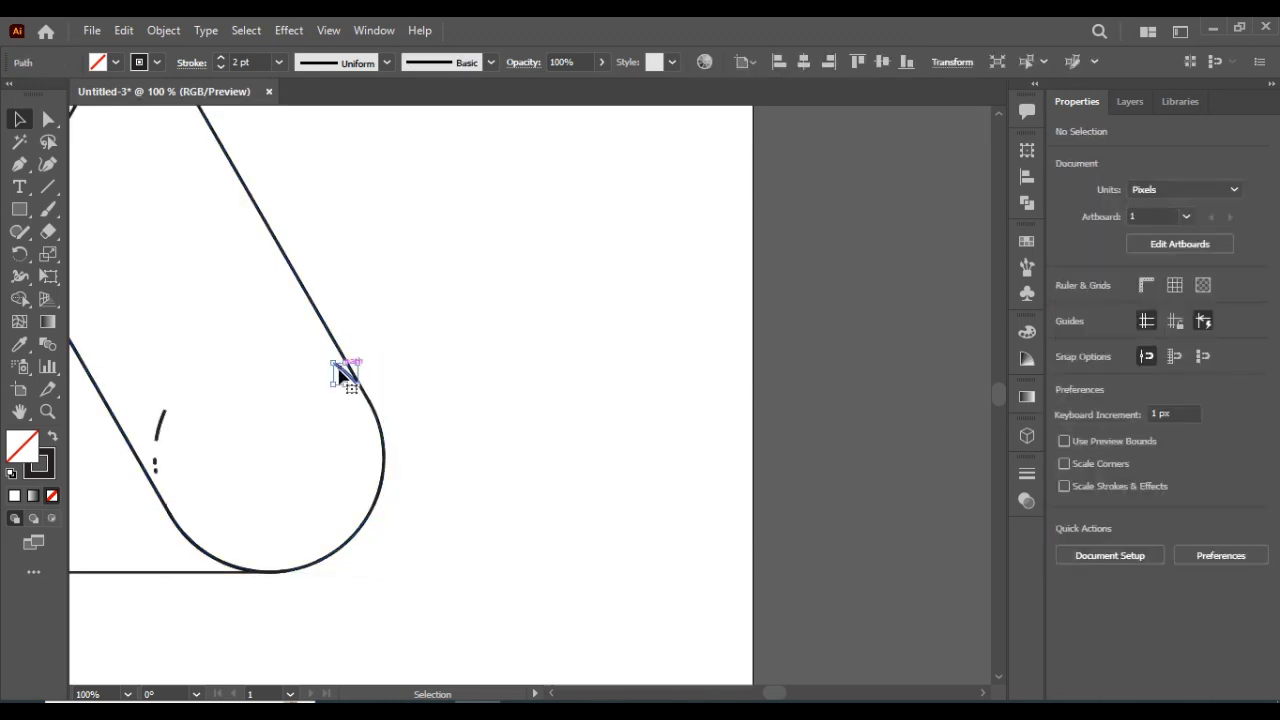
left_click(341, 370)
left_click(274, 368)
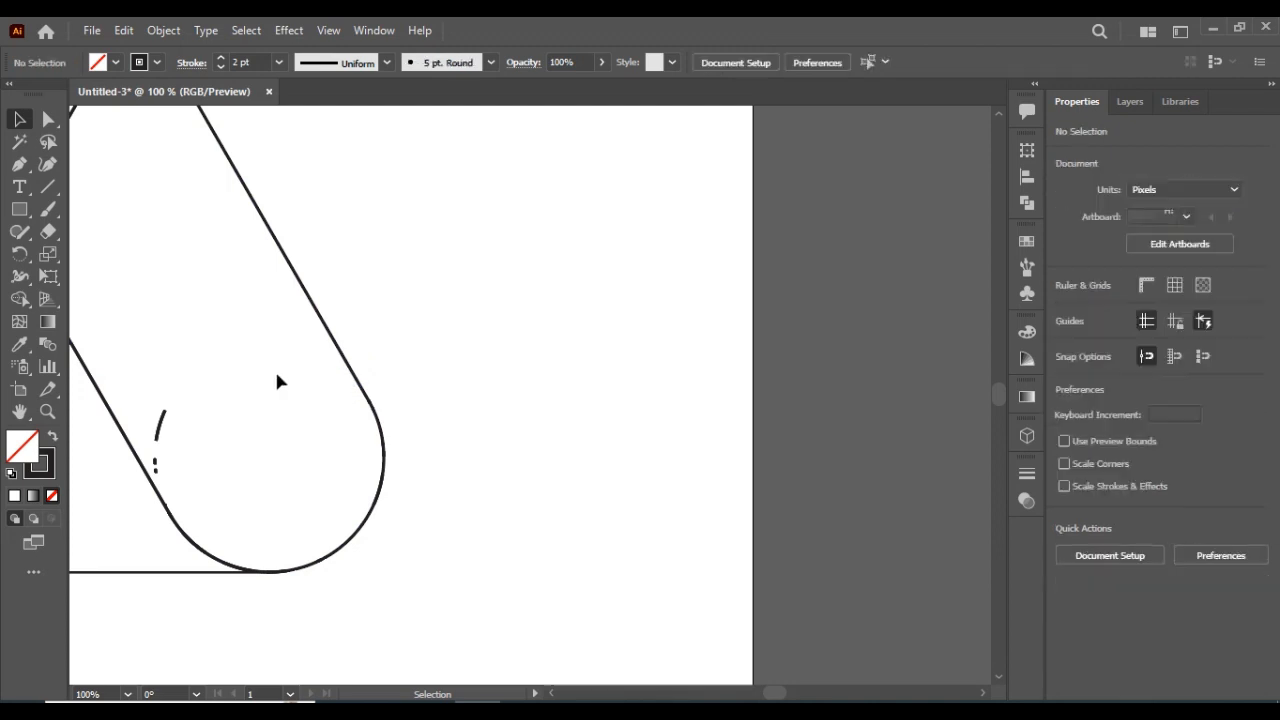
Delete the longer arc dash near the right bar's inner edge
left_click(165, 421)
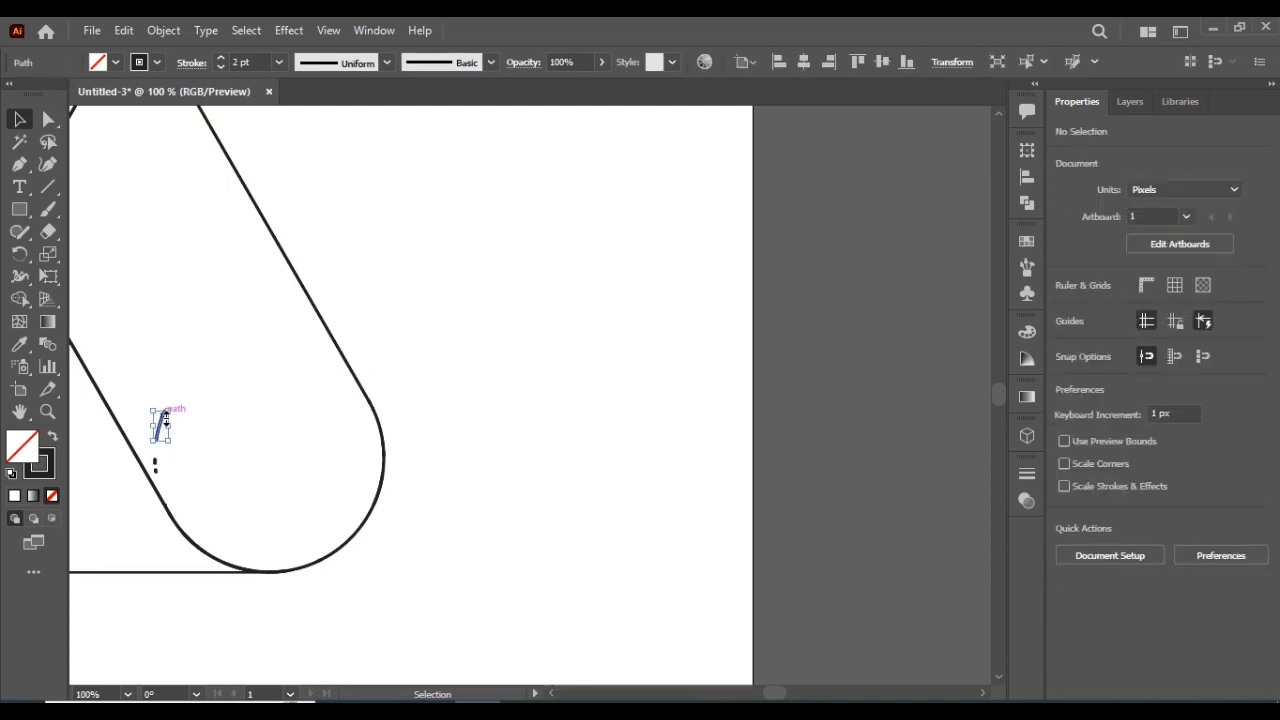
left_click(153, 440)
left_click(166, 418)
key("Delete")
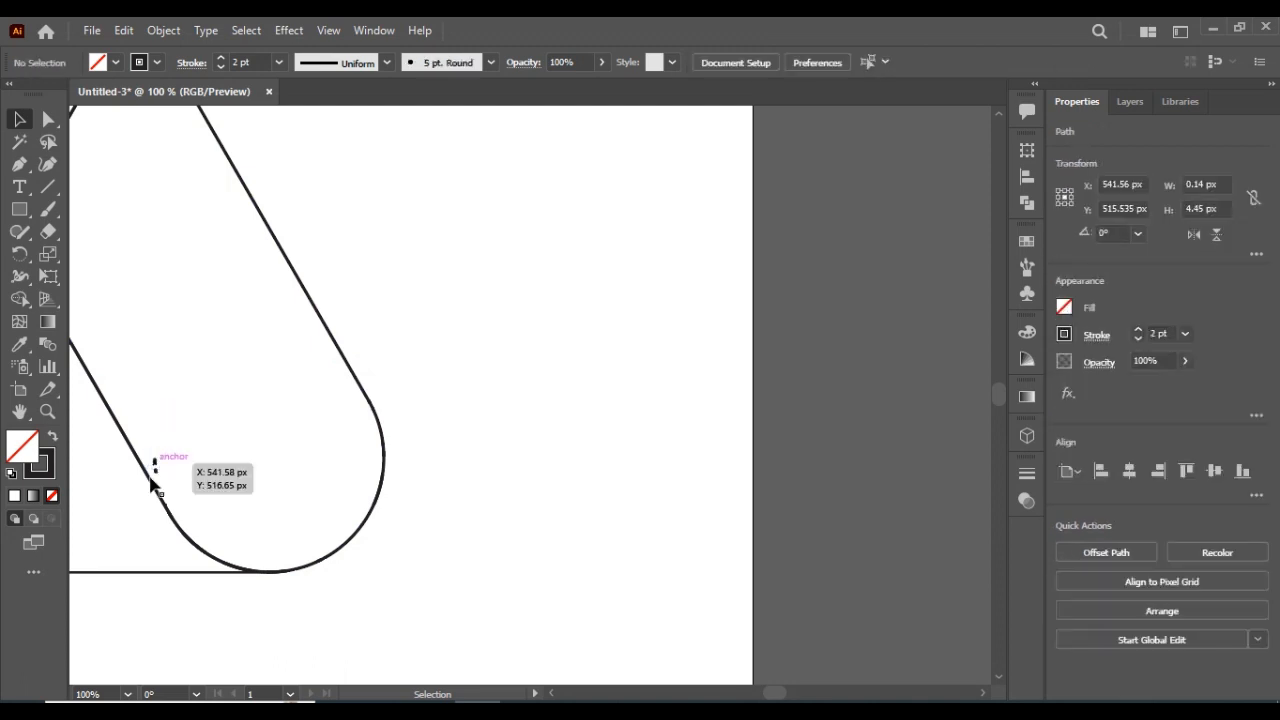
Delete the remaining tiny dashes beside the right bar's inner edge, including their overlapping copies
left_click(155, 463)
key("Delete")
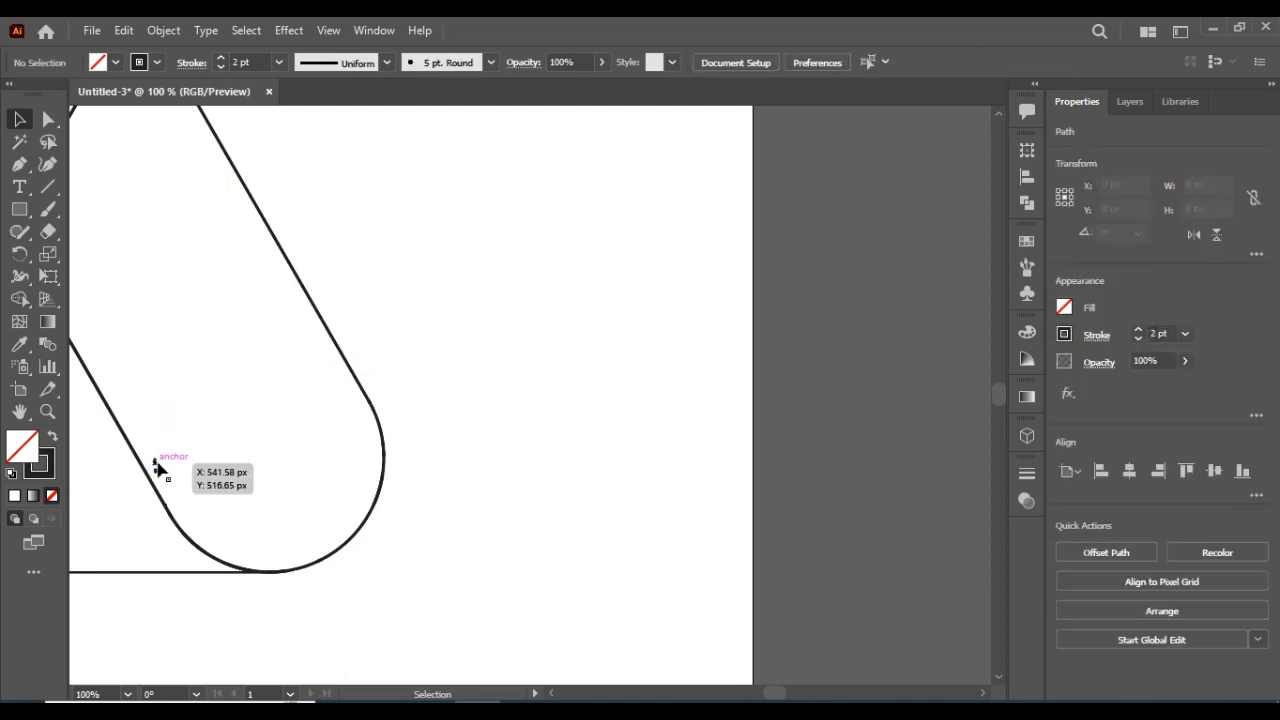
left_click(157, 465)
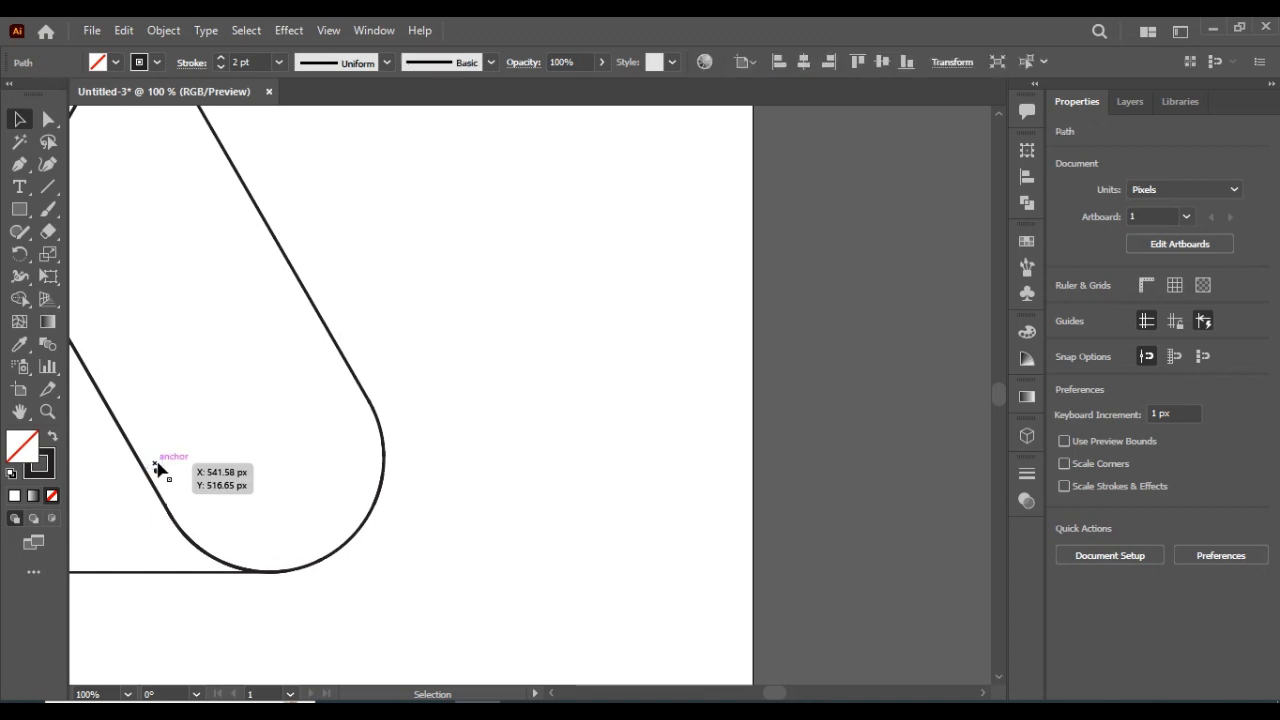
key("Delete")
left_click(158, 477)
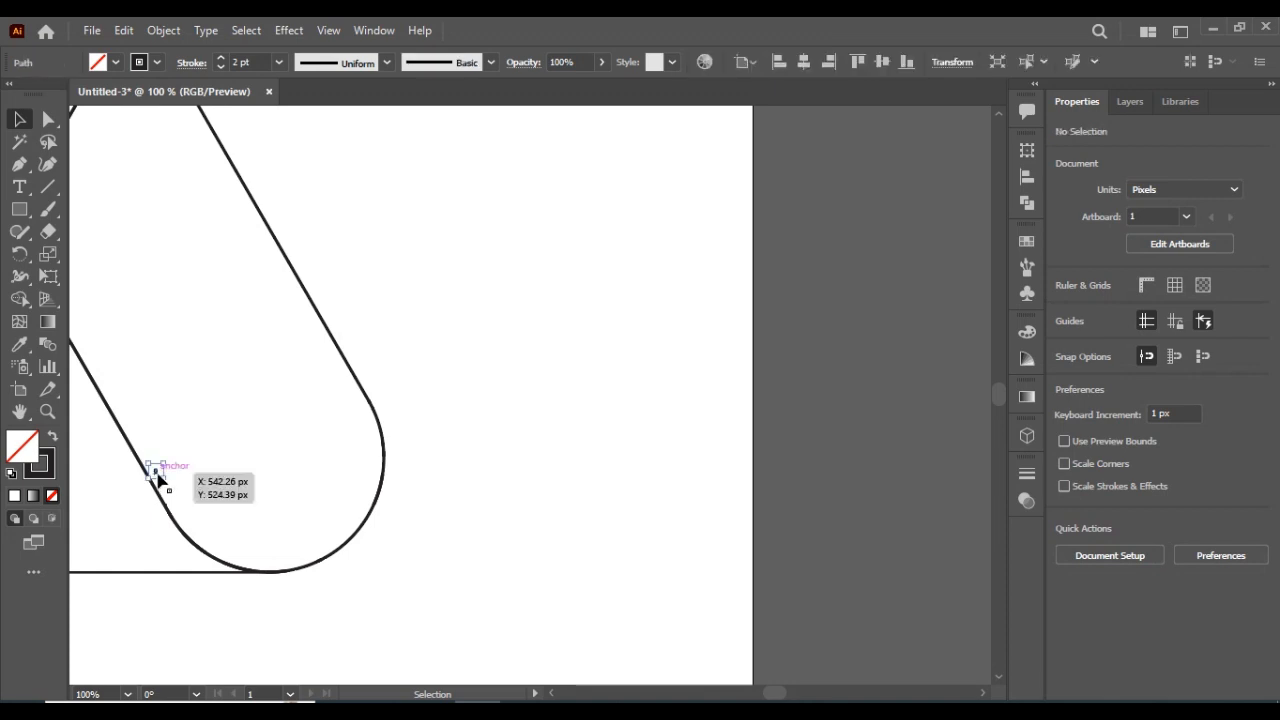
key("Delete")
left_click(157, 475)
key("Delete")
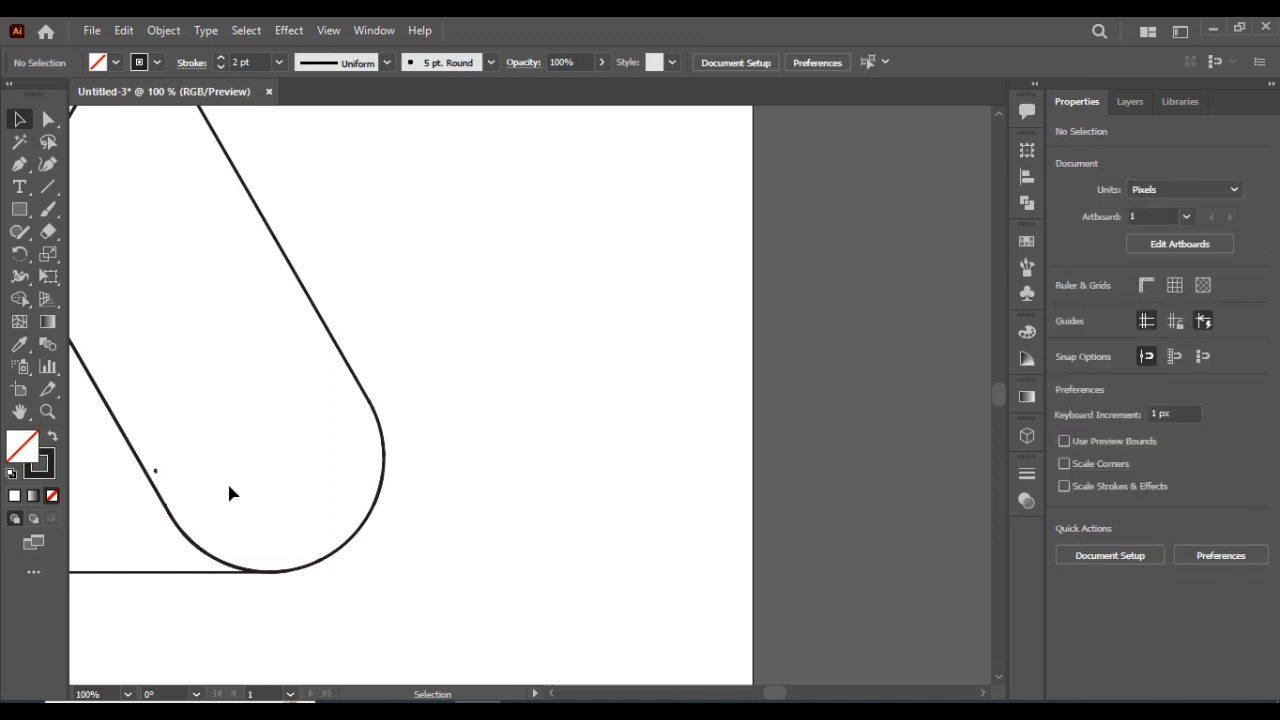
left_click(156, 475)
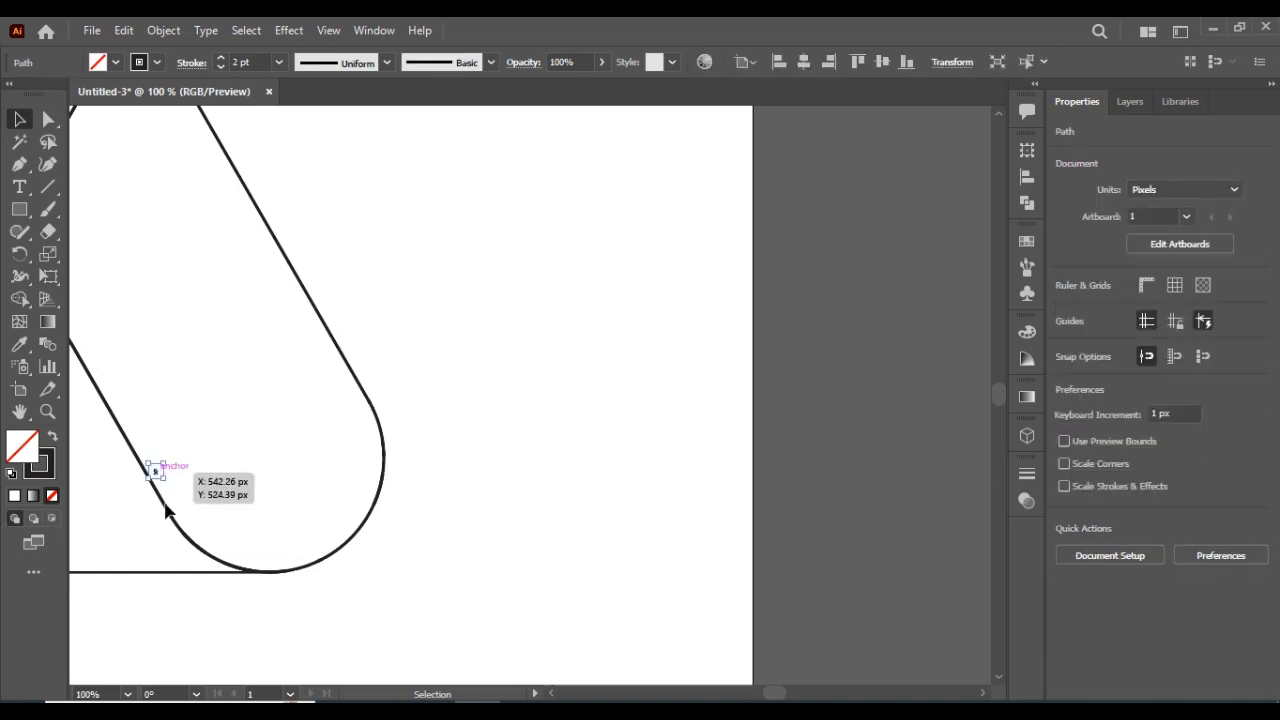
key("Delete")
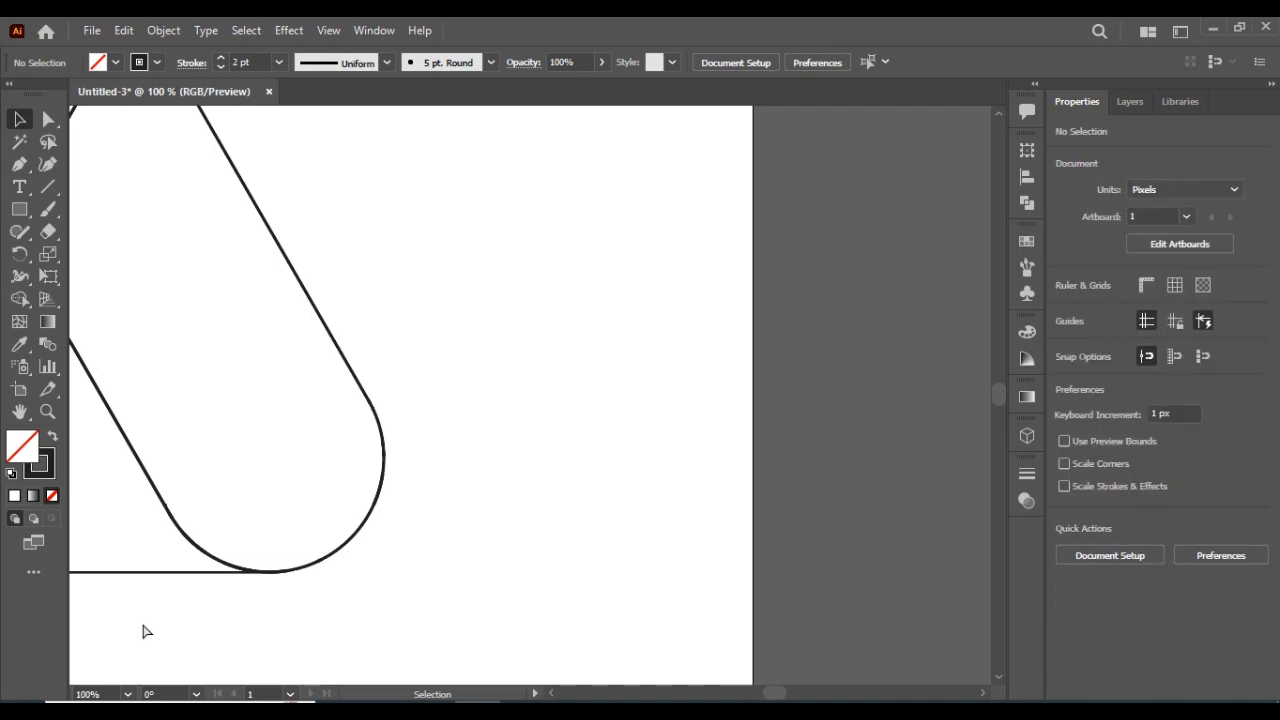
Fill the logo's upper-left bar with the bright blue swatch
key("ctrl+0")
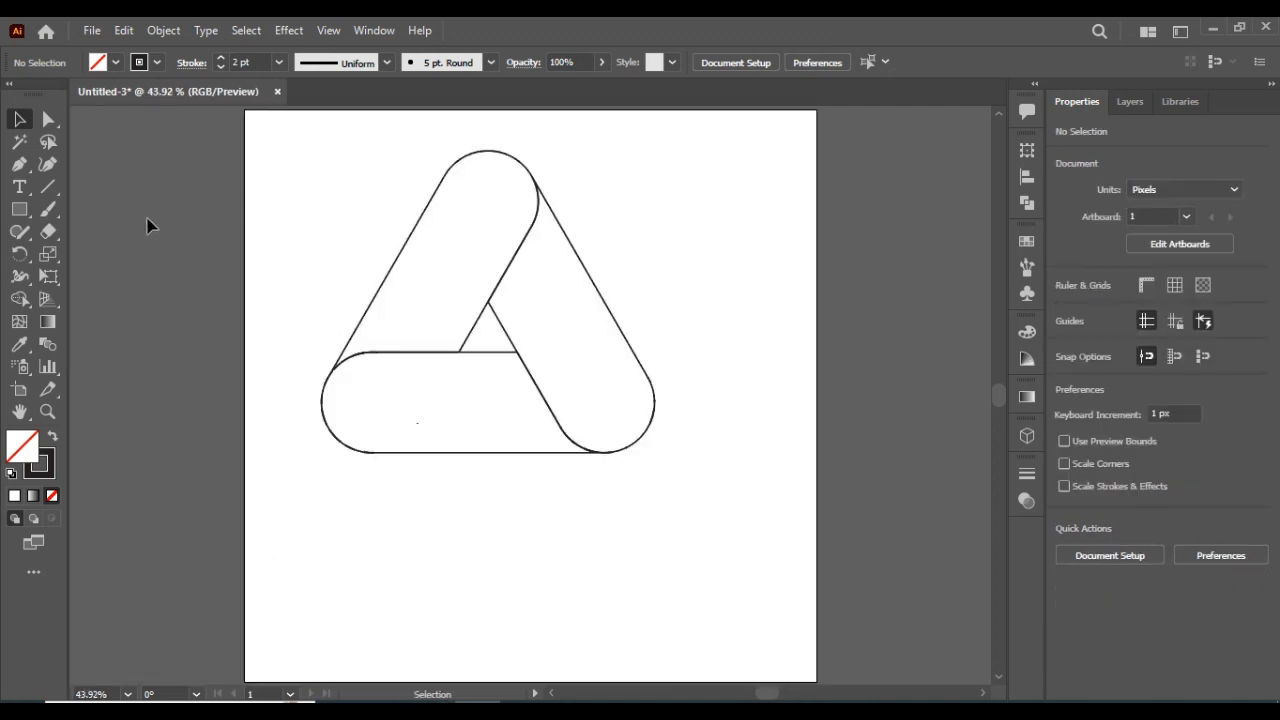
left_click(388, 282)
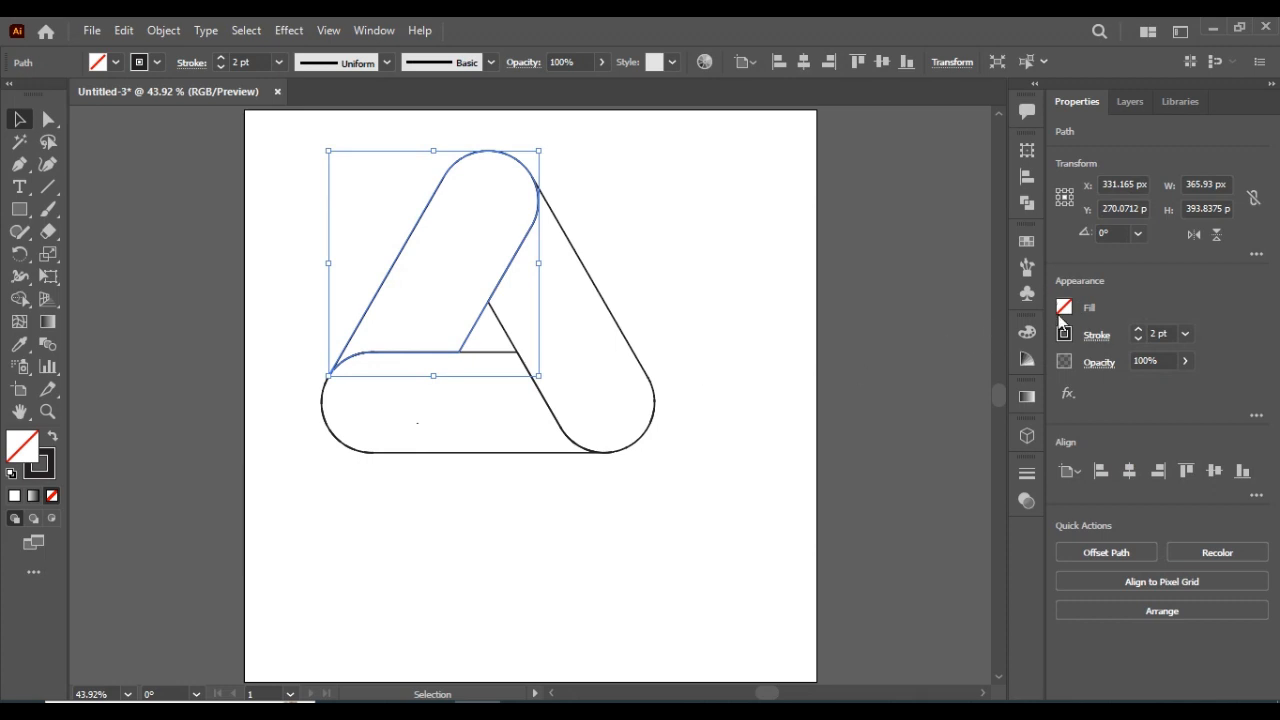
left_click(1063, 308)
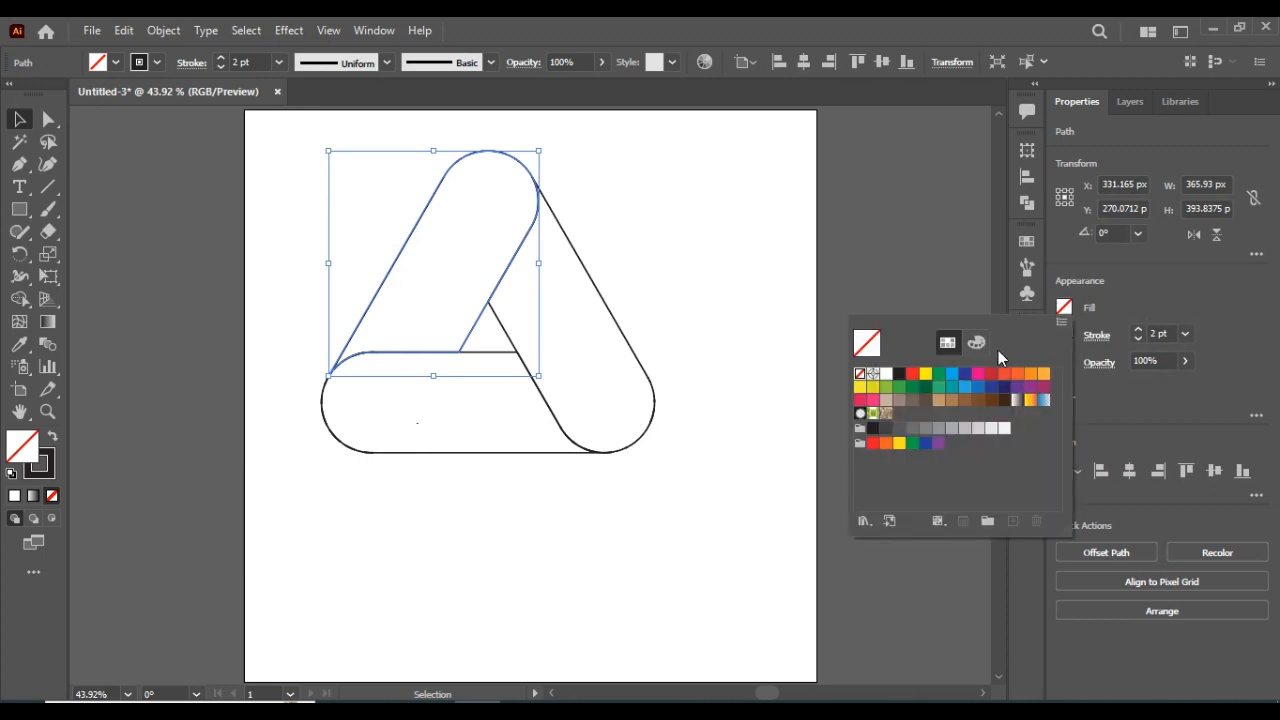
left_click(950, 376)
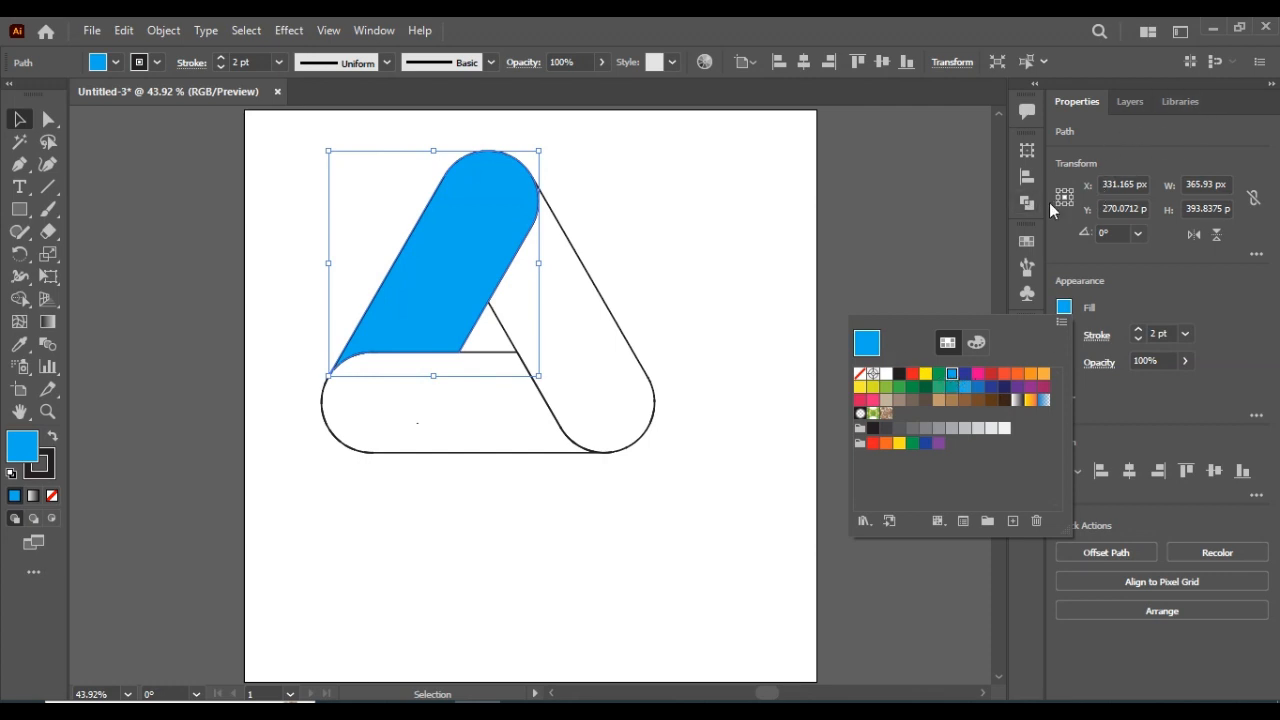
left_click(1069, 261)
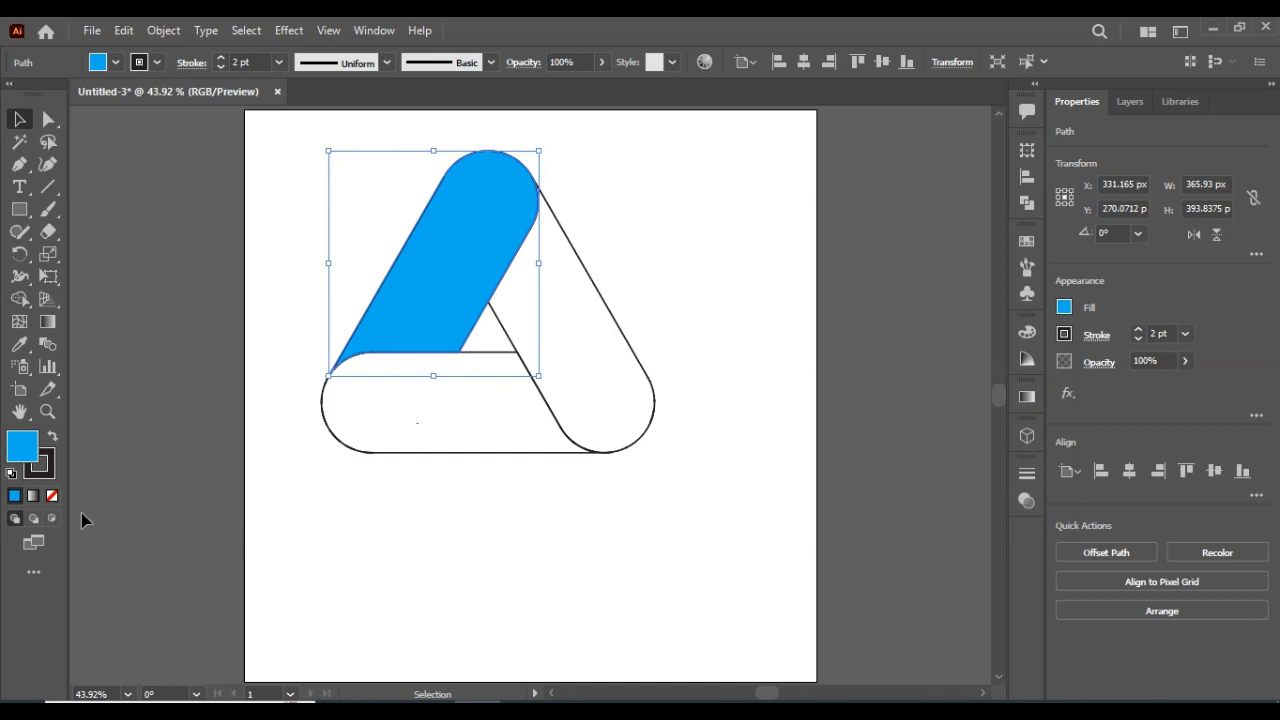
Apply a linear gradient to the upper-left bar and set its starting color stop to bright cyan, RGB 6, 234, 255
left_click(31, 496)
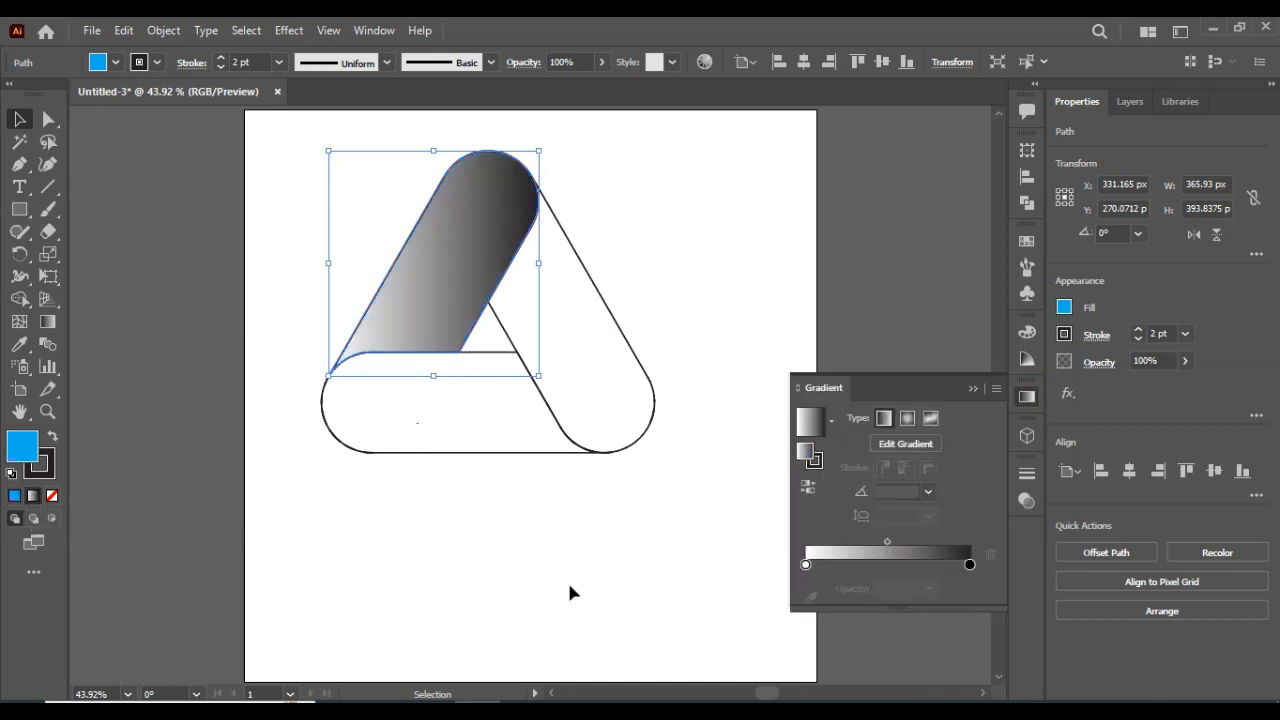
left_click(806, 565)
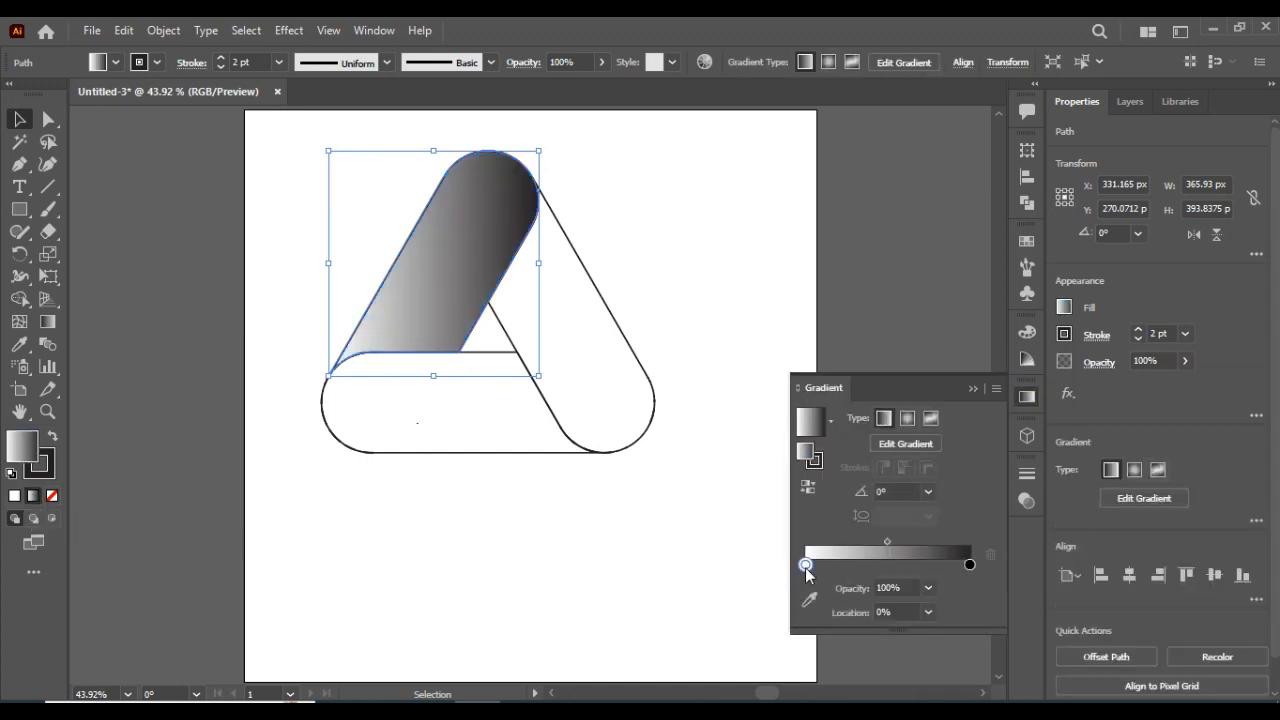
double_click(806, 565)
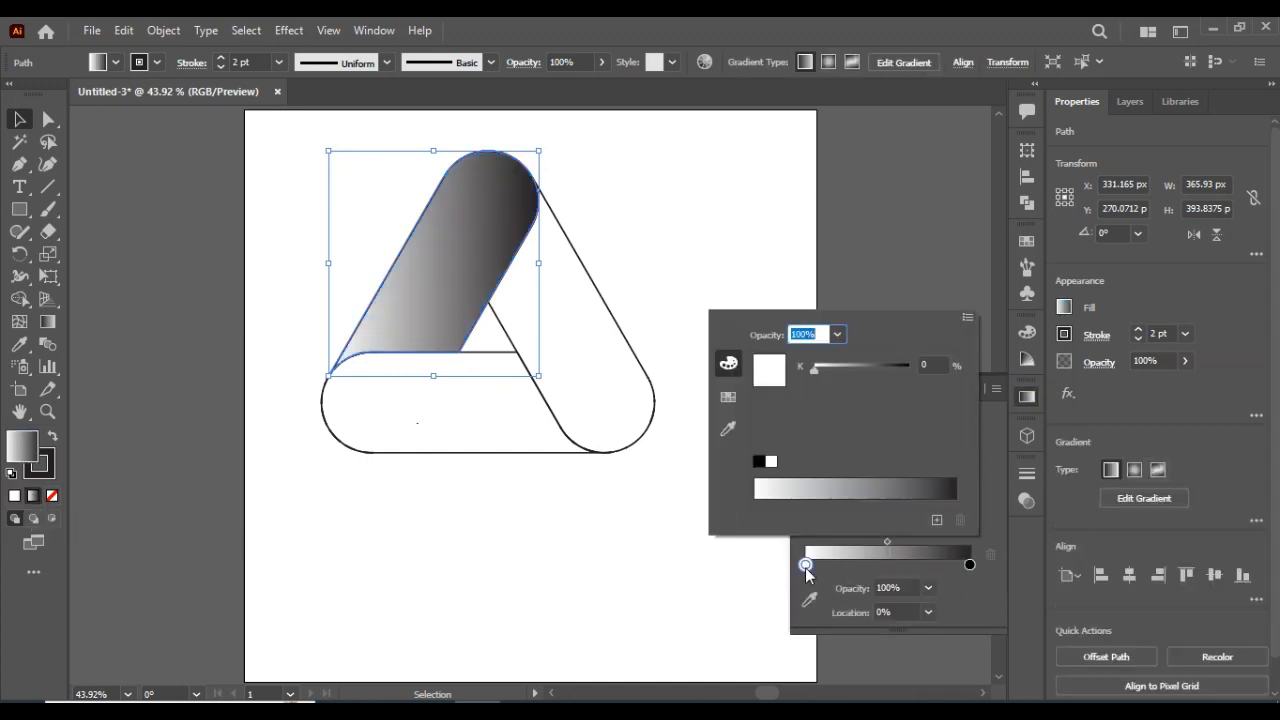
left_click(967, 317)
left_click(1006, 343)
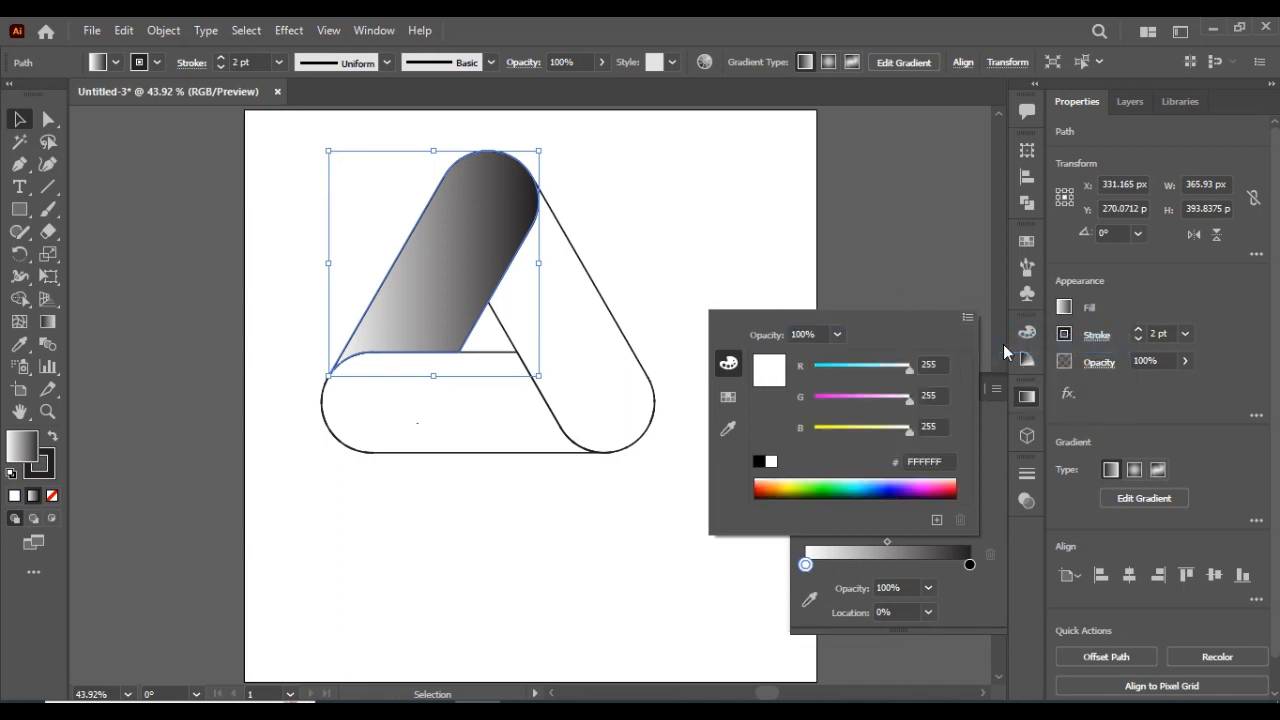
left_click(838, 367)
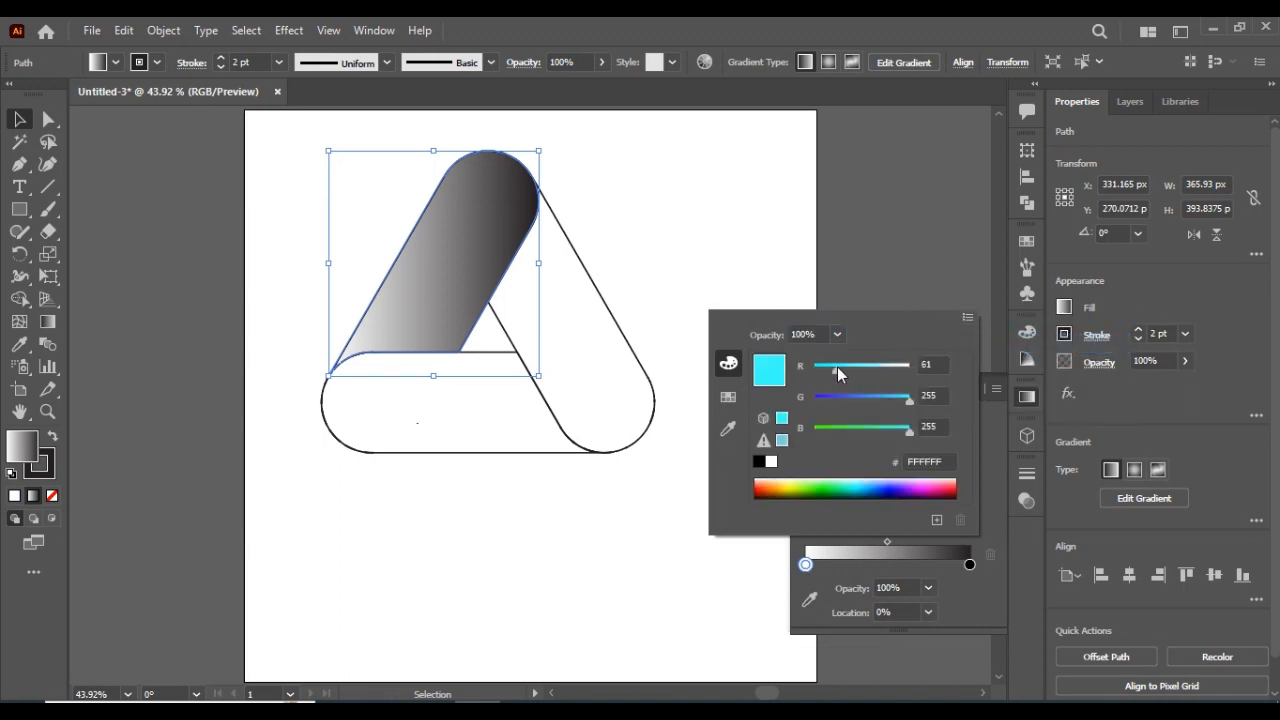
left_click(817, 370)
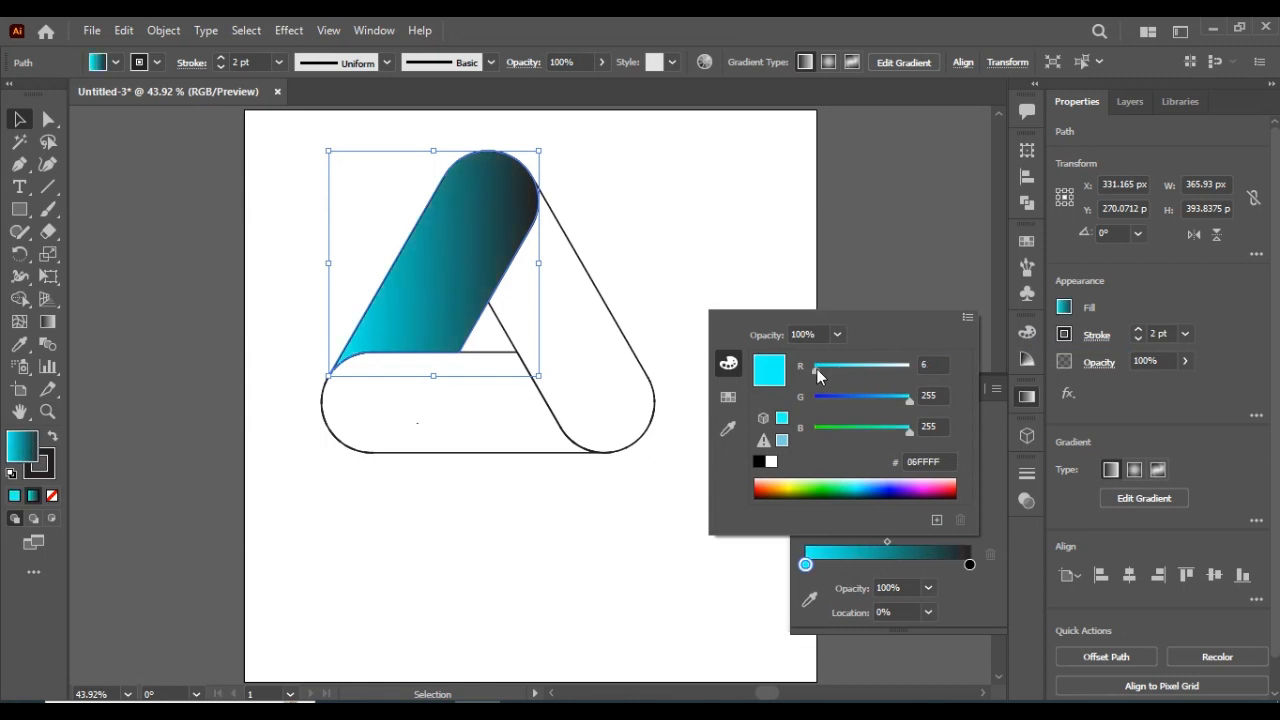
left_click(879, 398)
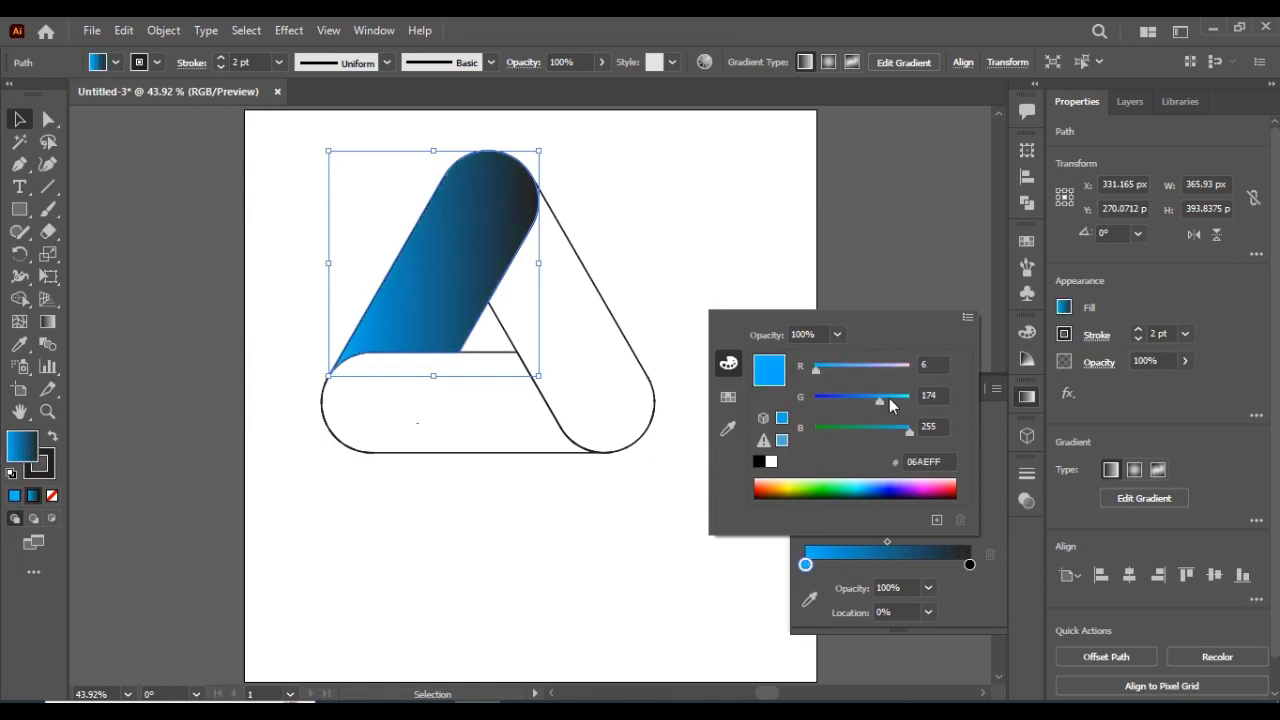
left_click(902, 398)
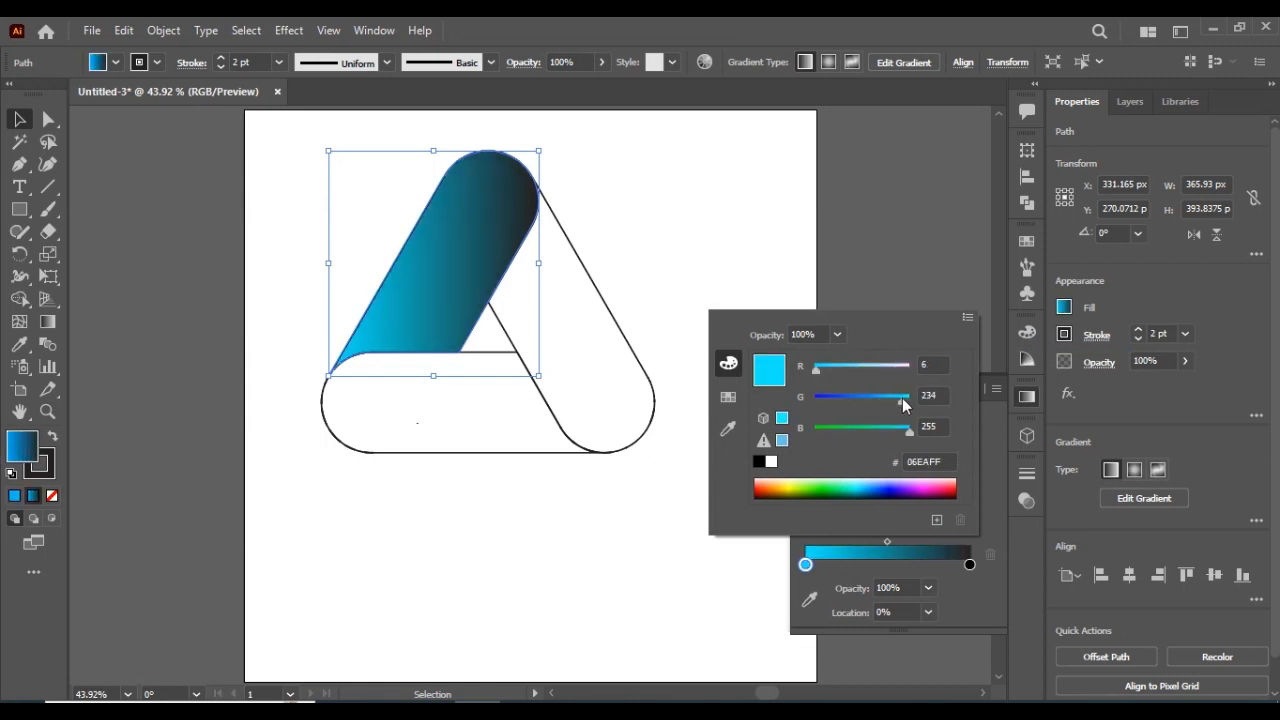
Set the ending color stop of the upper-left bar's gradient to dark blue, RGB 0, 31, 114
left_click(969, 566)
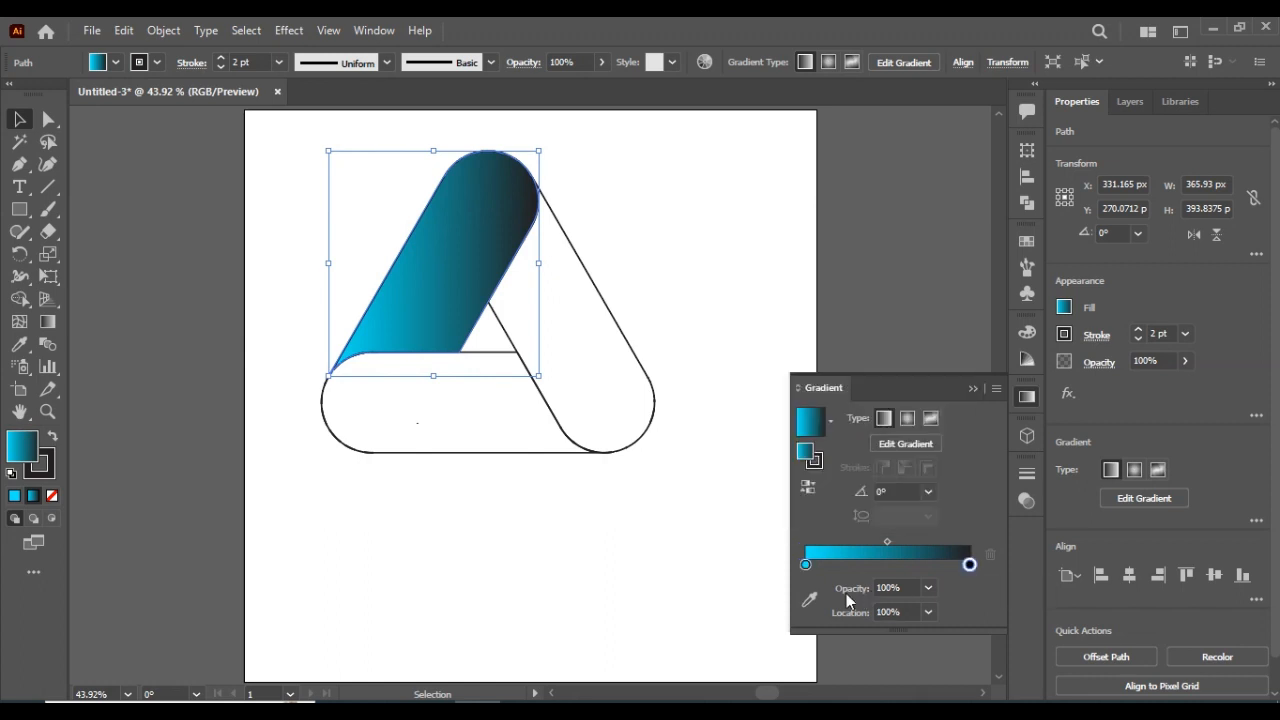
left_click(812, 599)
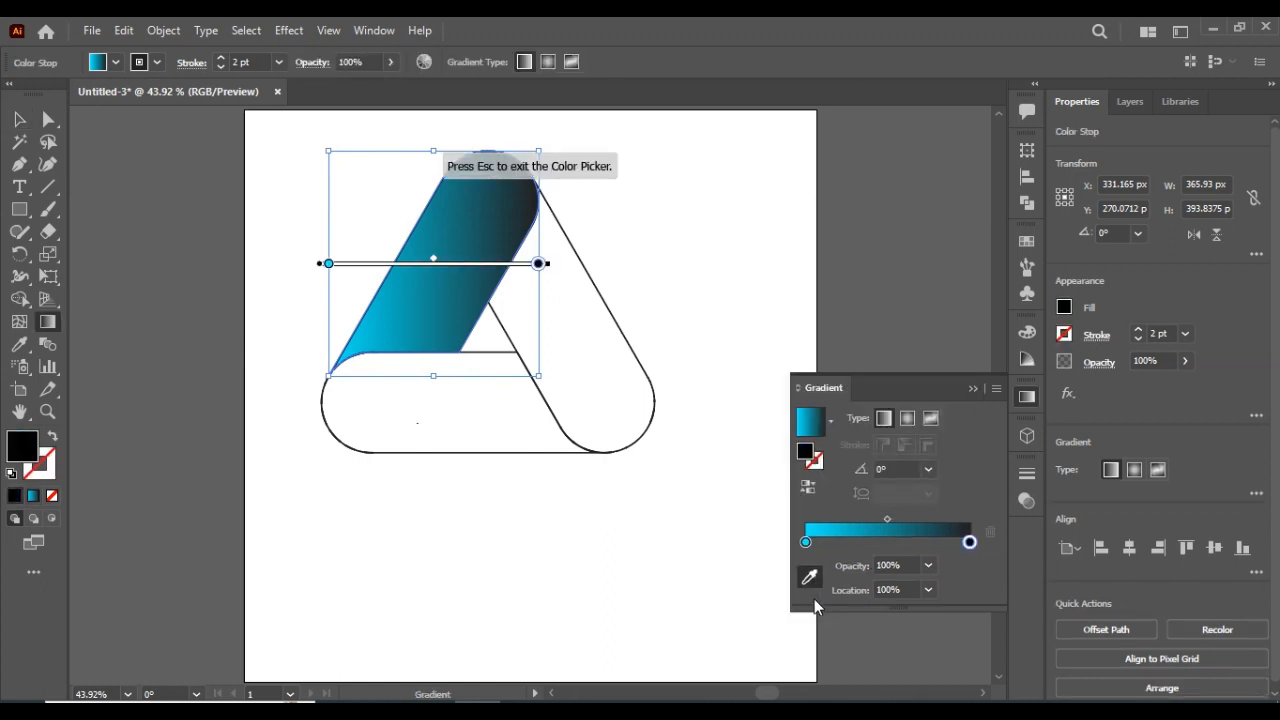
double_click(969, 542)
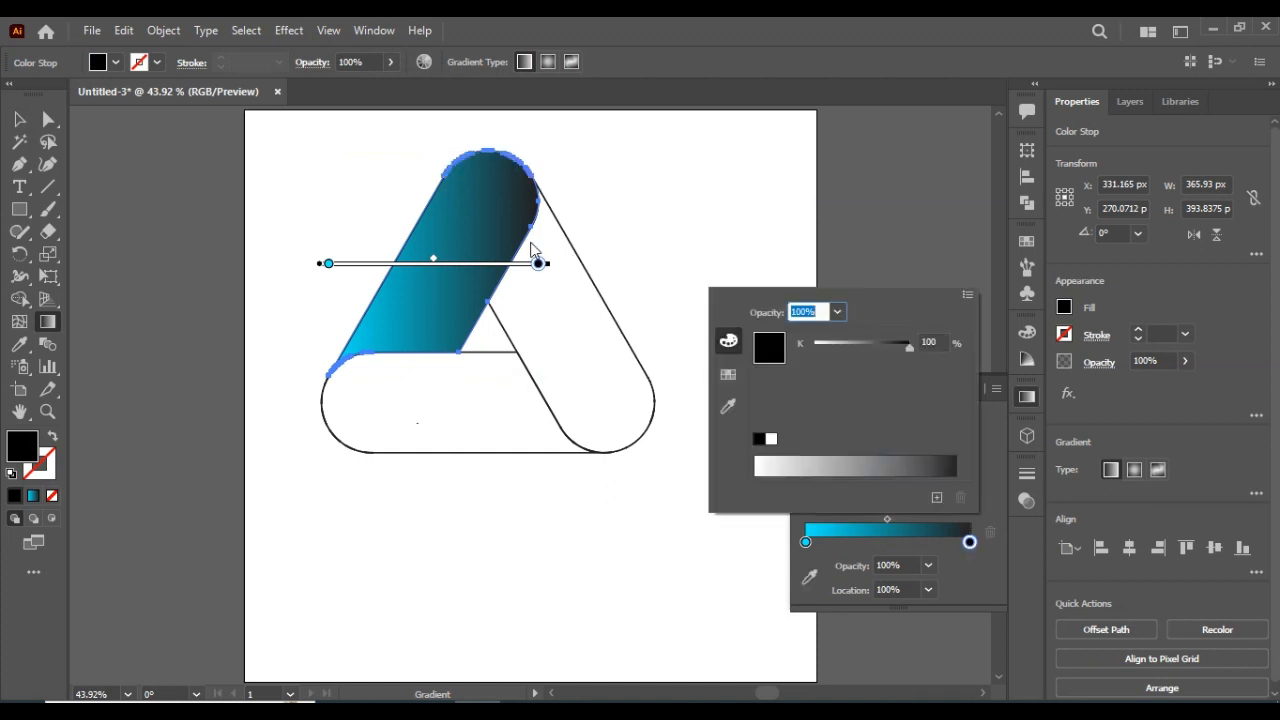
left_click(967, 295)
left_click(1001, 324)
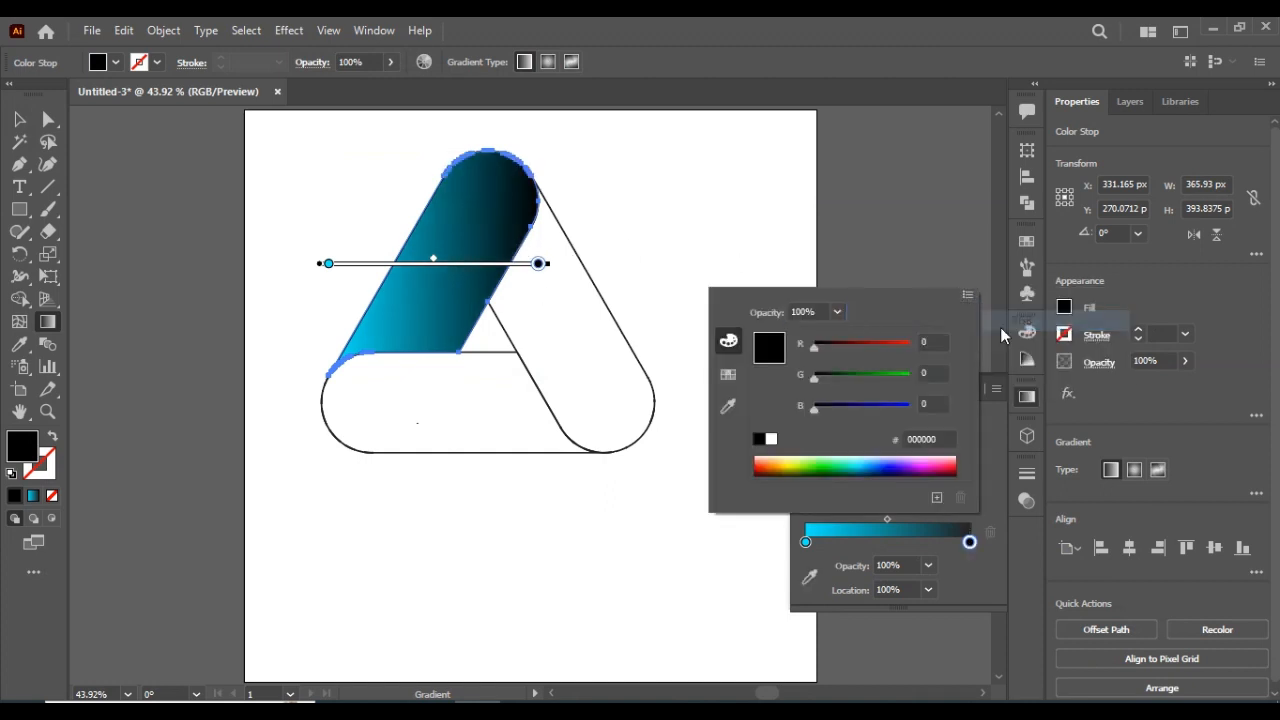
left_click(872, 374)
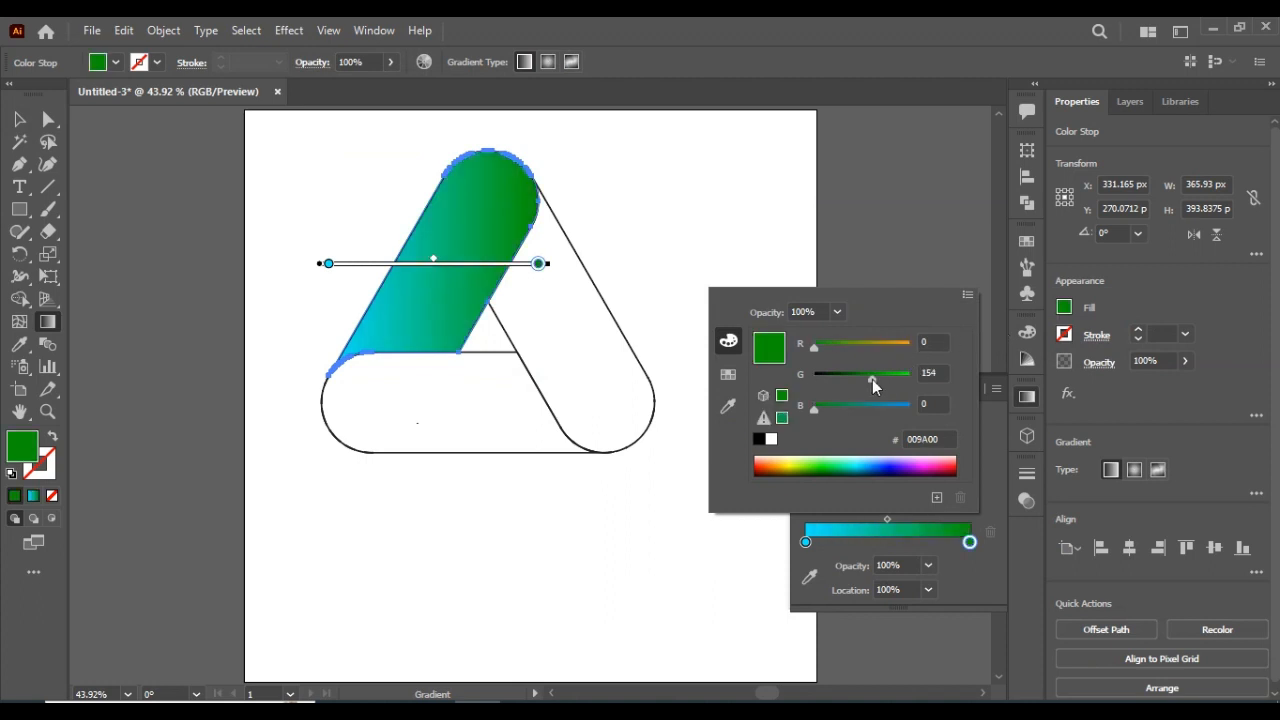
left_click(826, 374)
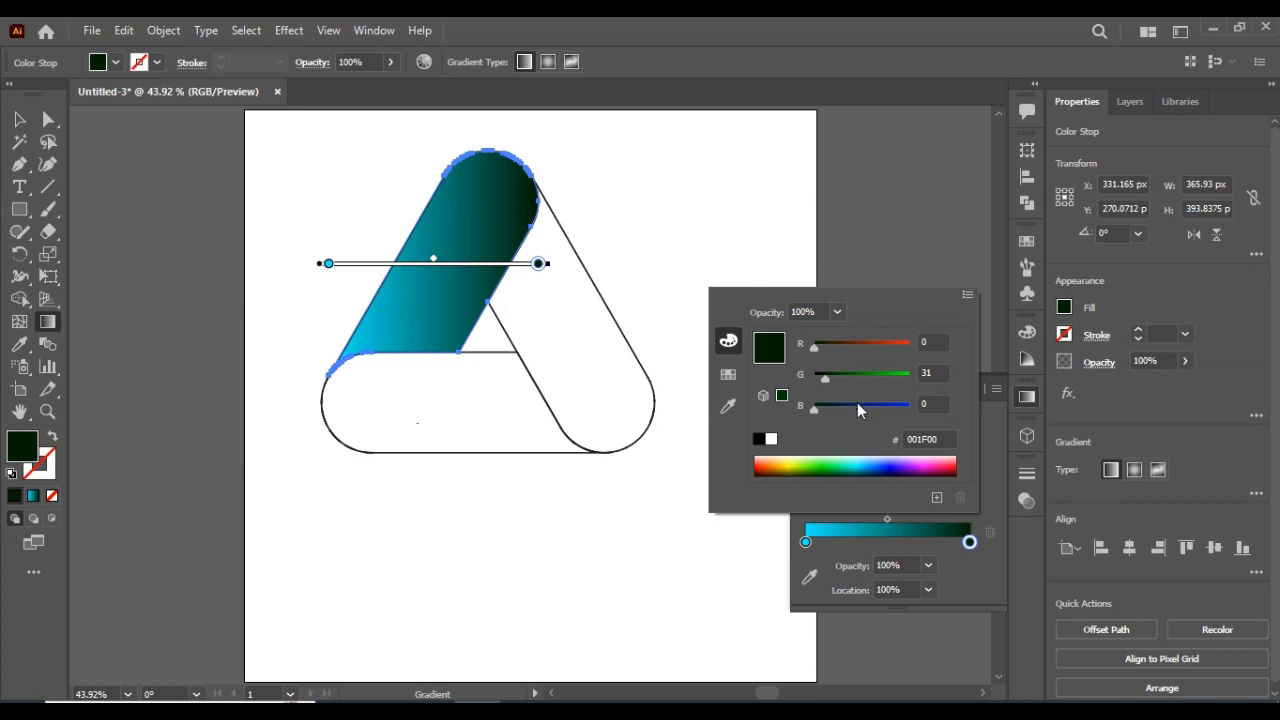
left_click(857, 407)
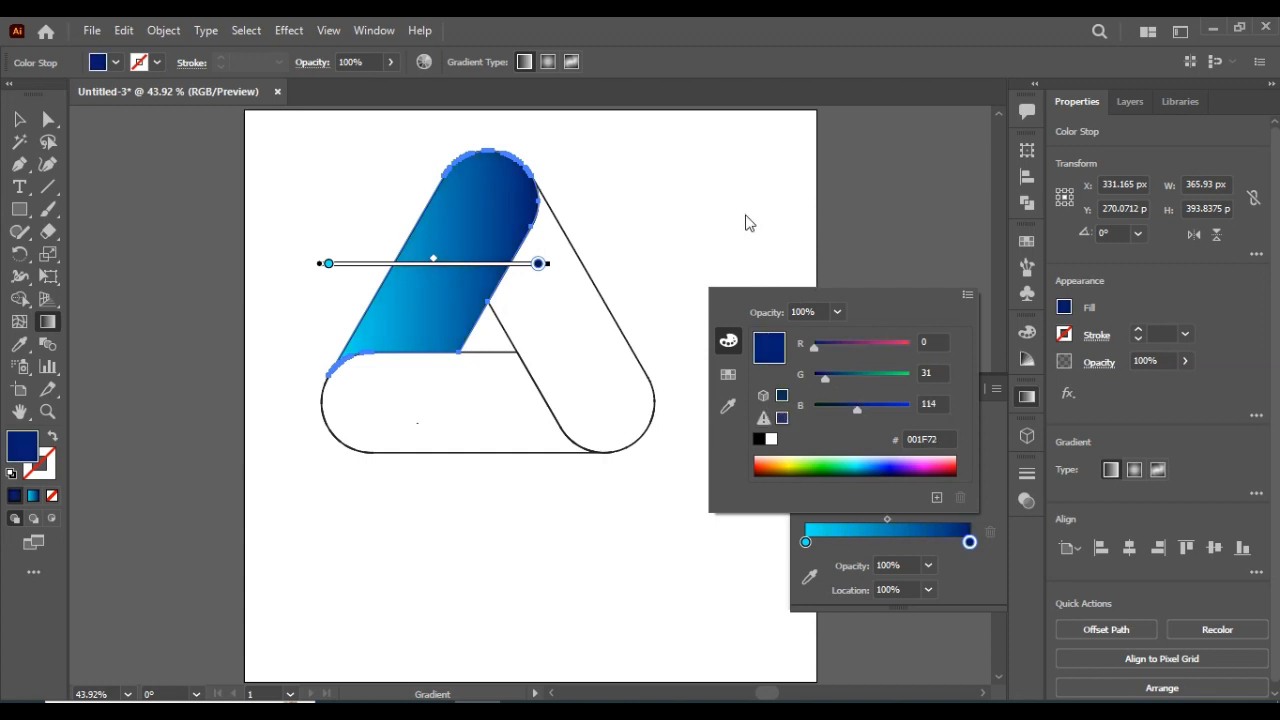
left_click(922, 228)
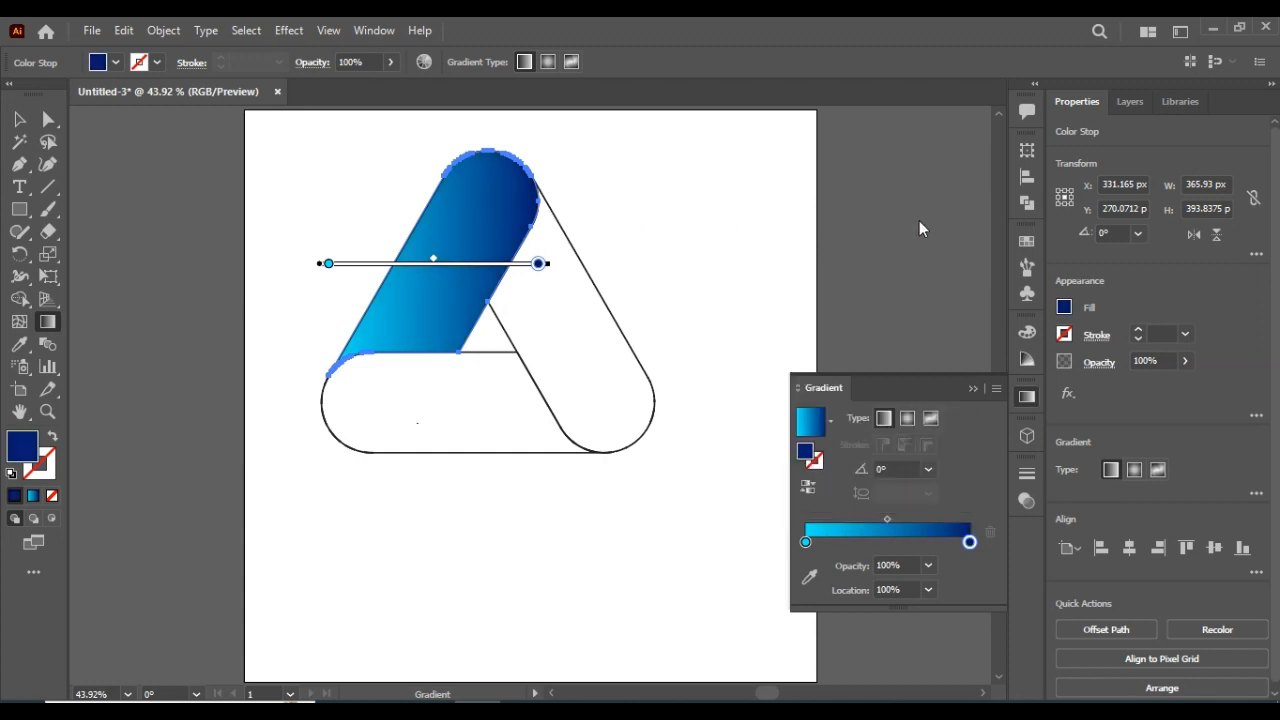
Redirect the upper-left bar's gradient lengthwise at about -126°, from cyan at the rounded top to dark blue at the lower end, and deselect
left_click_drag(524, 176, 390, 349)
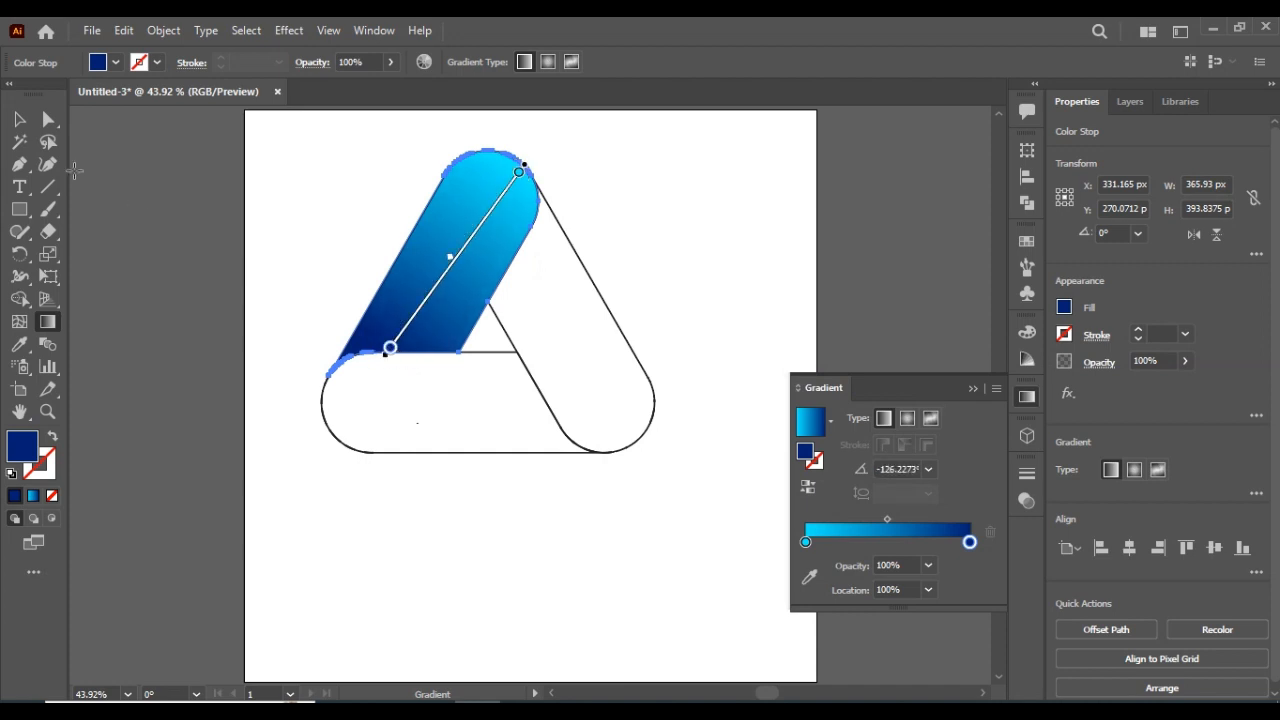
left_click(19, 119)
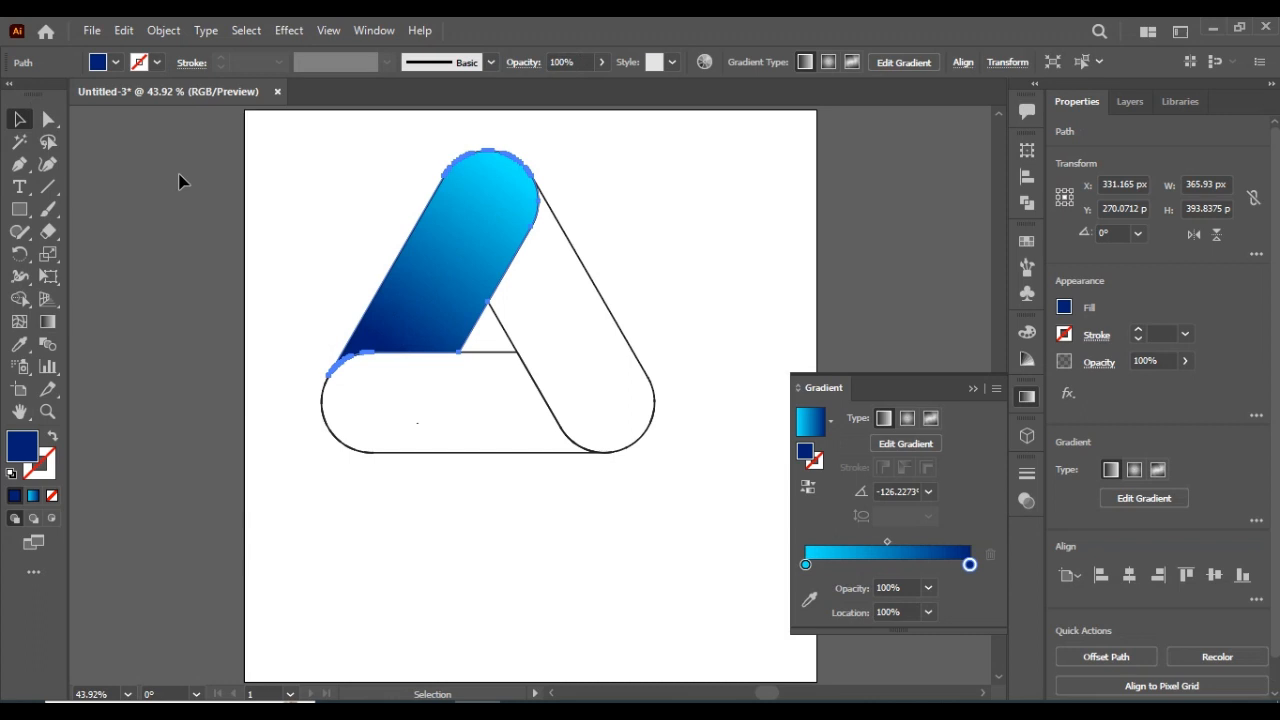
left_click(117, 131)
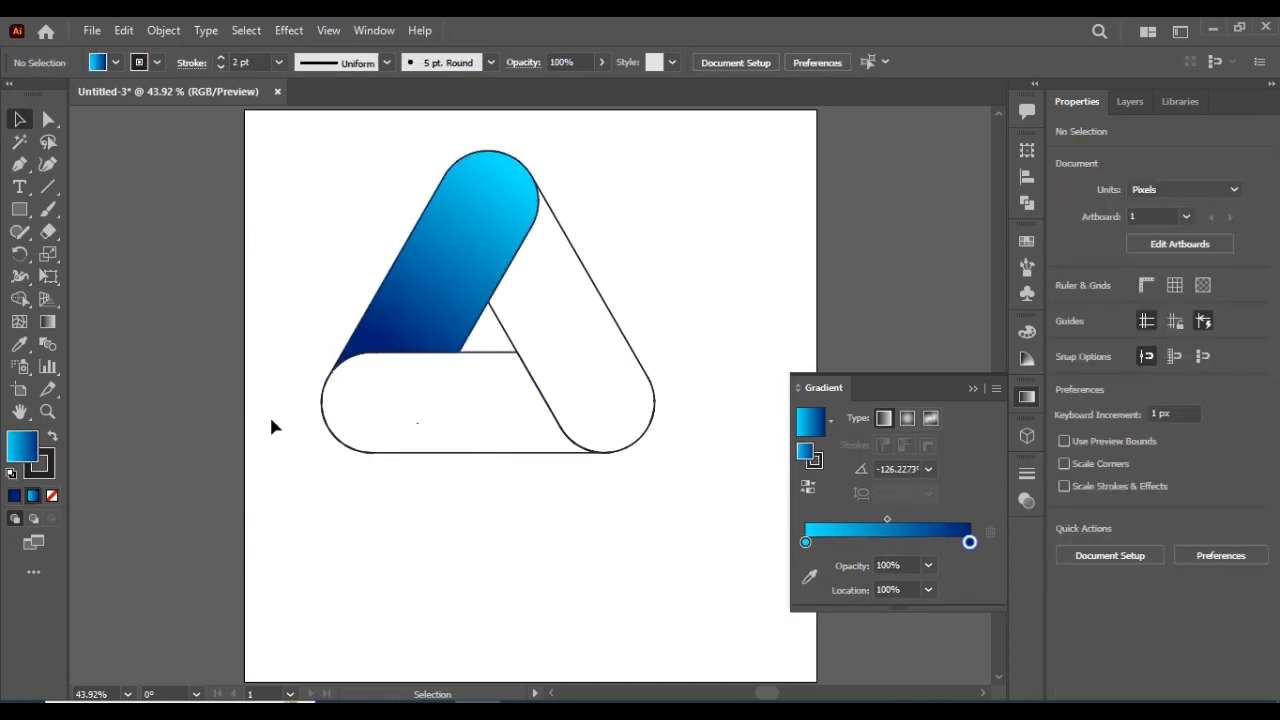
Copy the upper-left bar's gradient fill onto the bottom bar with the Eyedropper, keeping cyan at its rounded end
left_click_drag(271, 427, 390, 440)
left_click(19, 344)
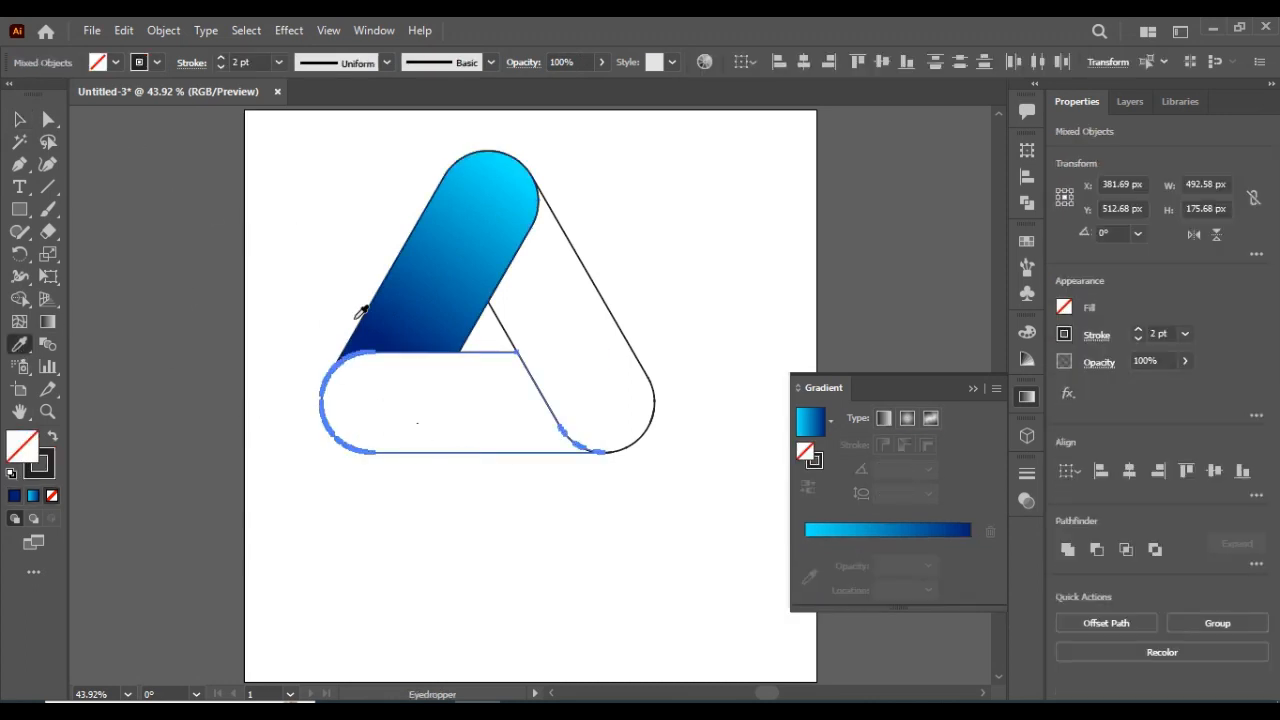
left_click(433, 288)
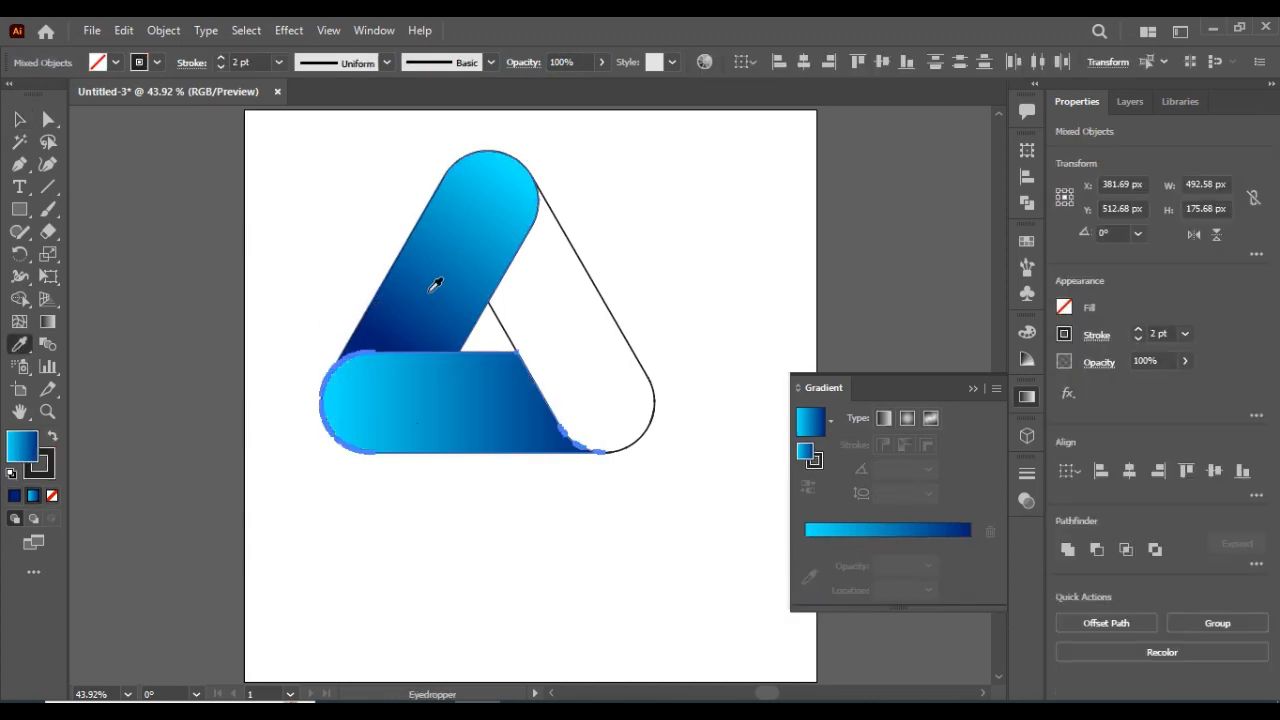
left_click(799, 491)
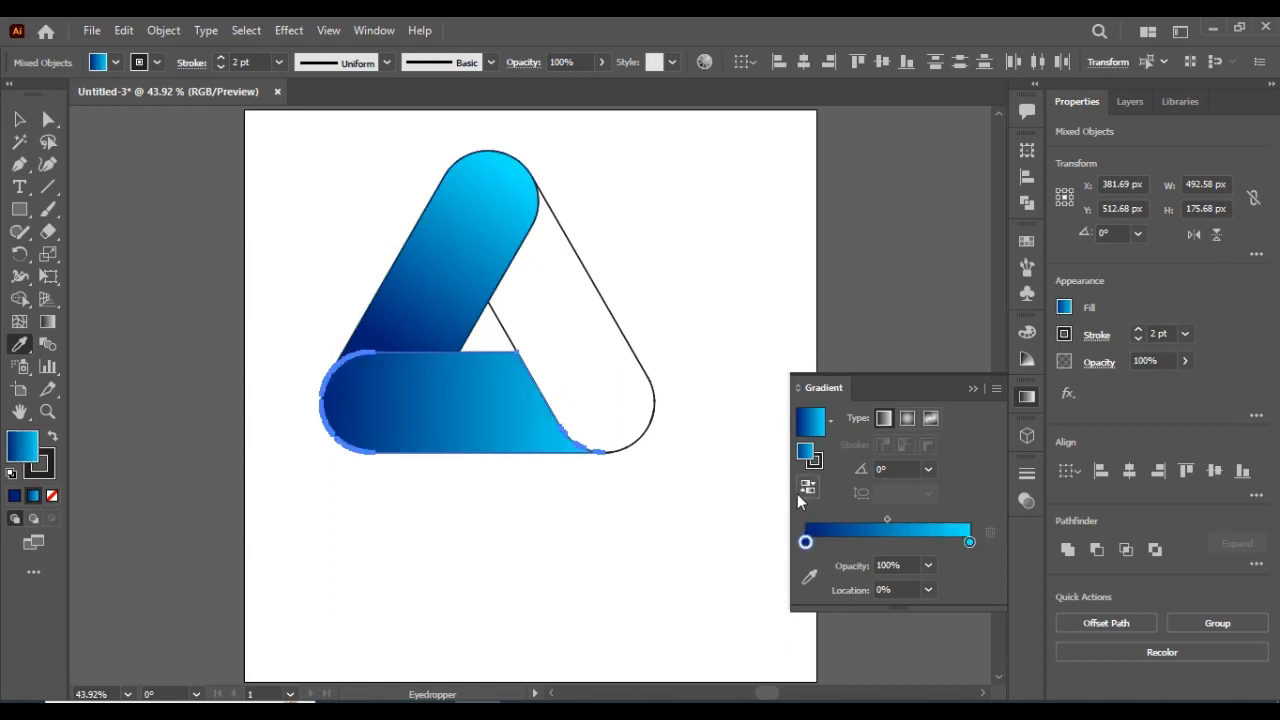
left_click(799, 491)
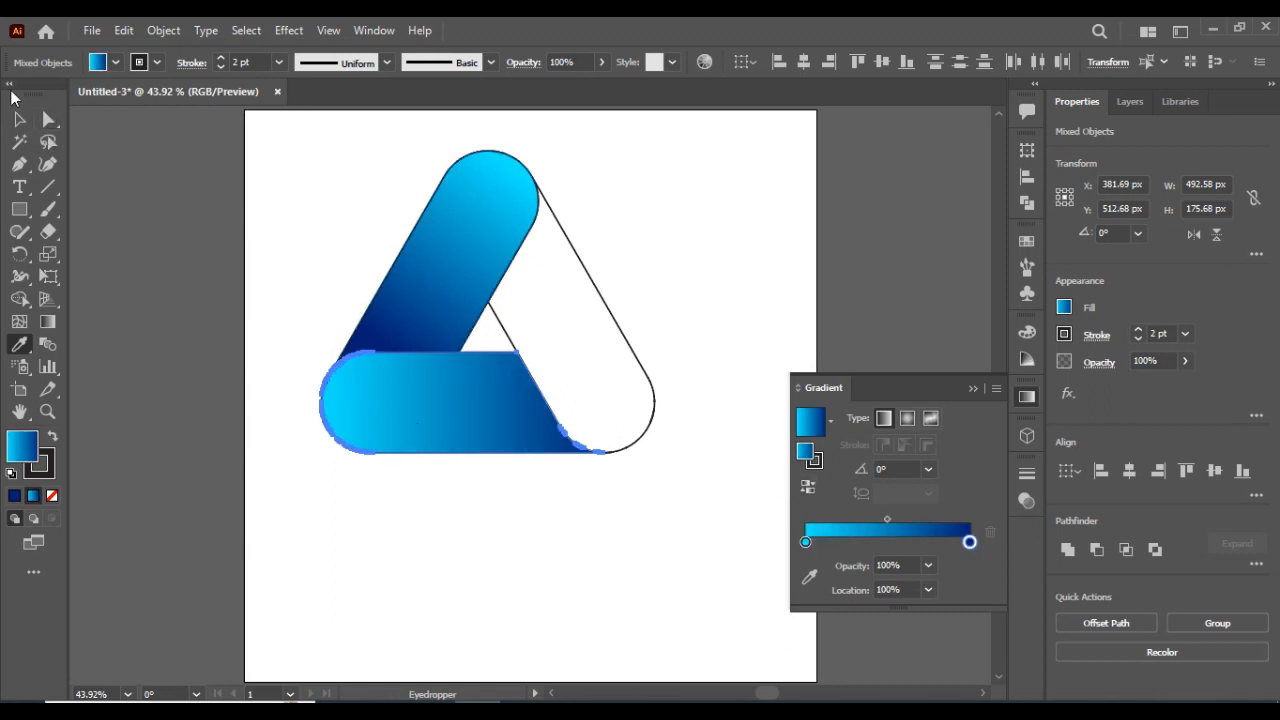
Shift the midpoint of the bottom bar's gradient toward its rounded cyan end and deselect the bar
left_click(47, 321)
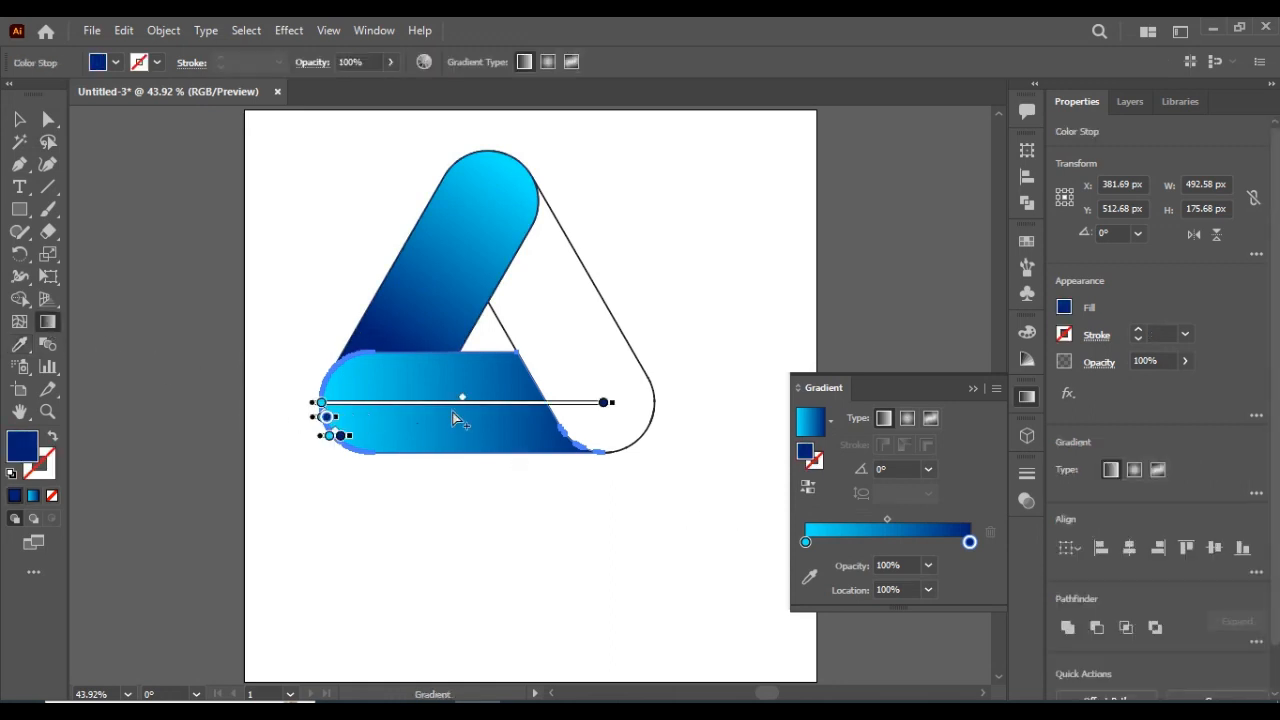
left_click_drag(464, 405, 430, 412)
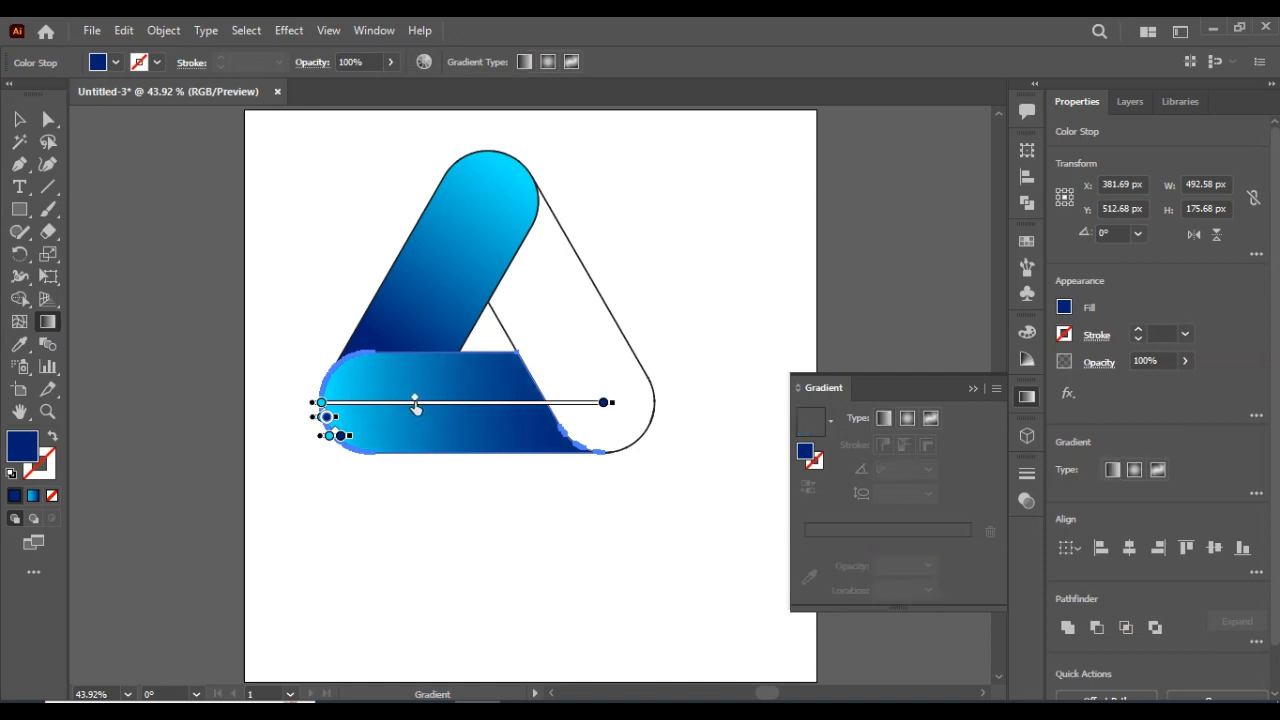
left_click(19, 120)
left_click(203, 220)
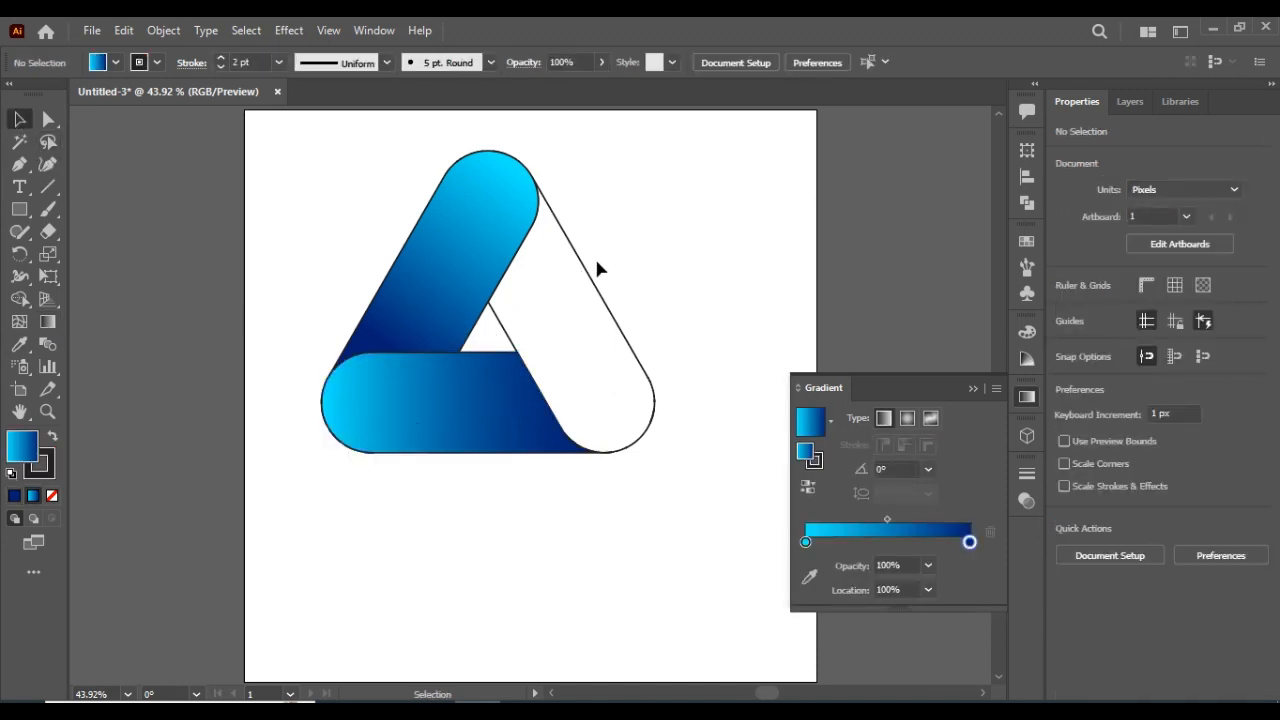
Copy the upper-left bar's gradient fill onto the right bar with the Eyedropper
left_click(578, 332)
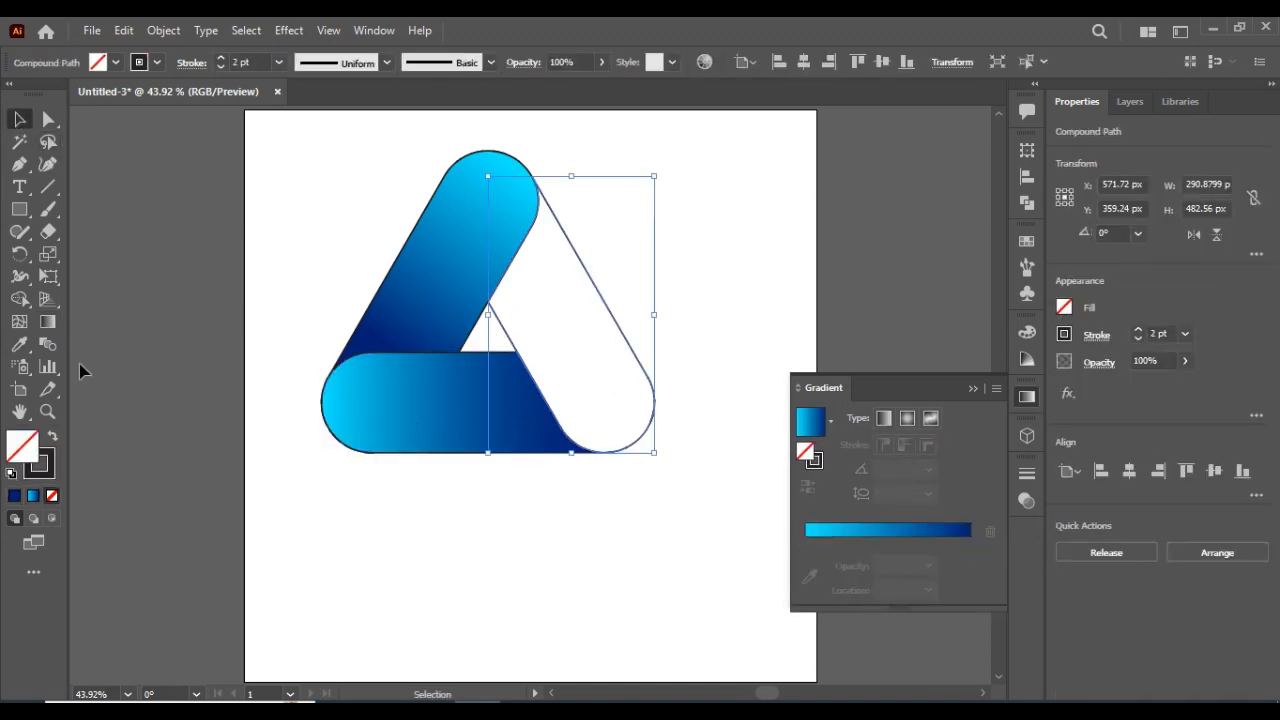
left_click(19, 343)
left_click(396, 322)
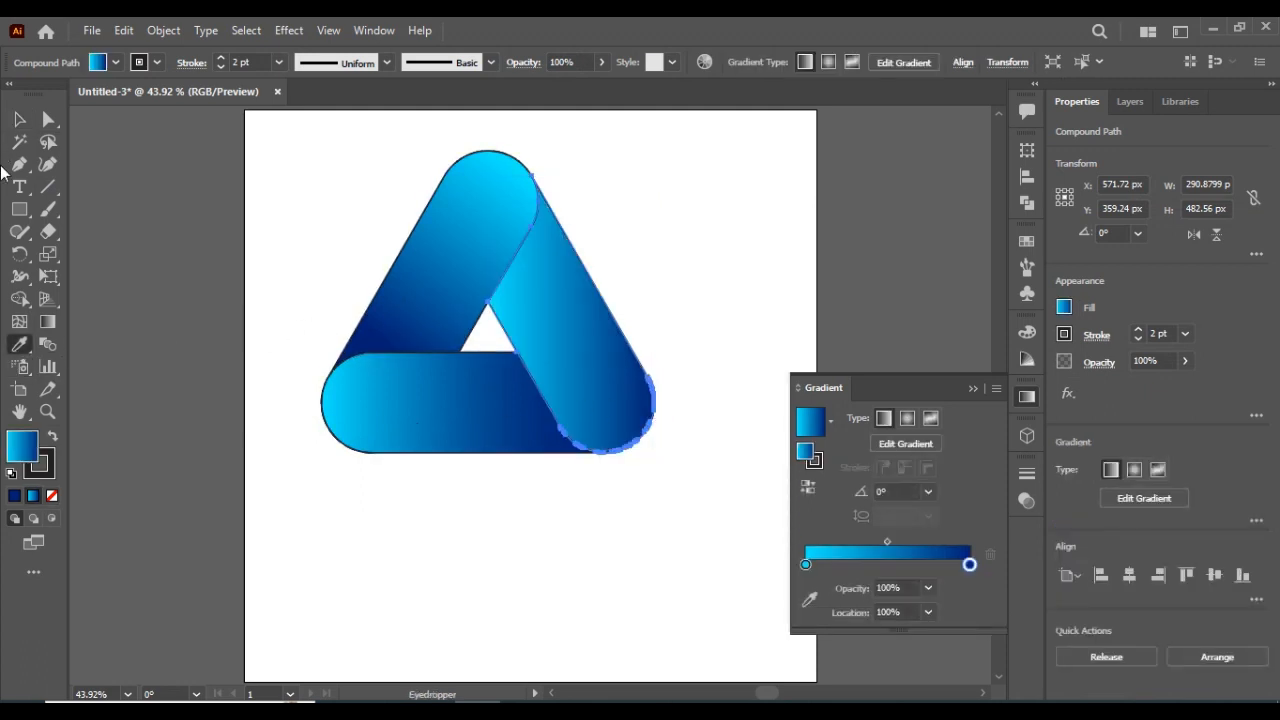
Redirect the right bar's gradient lengthwise at about 125°, from cyan at the rounded lower end to dark blue at the upper end
left_click(47, 343)
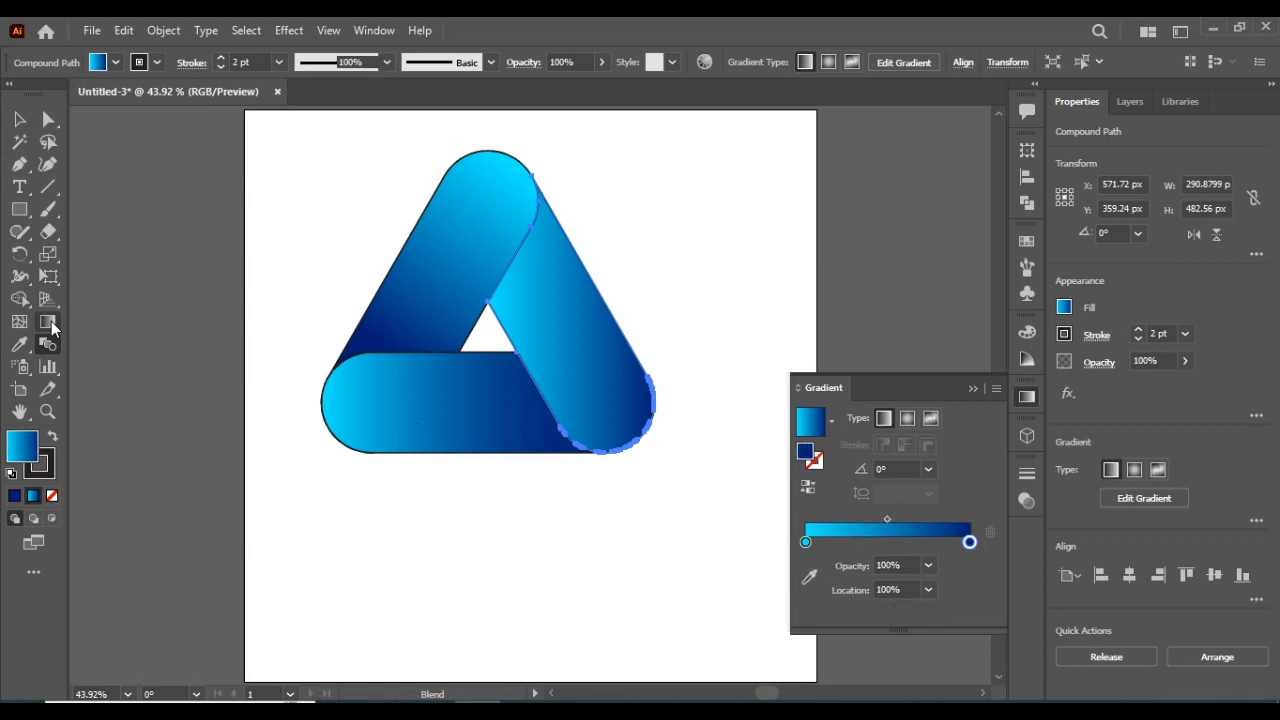
left_click(49, 323)
left_click_drag(664, 470, 516, 261)
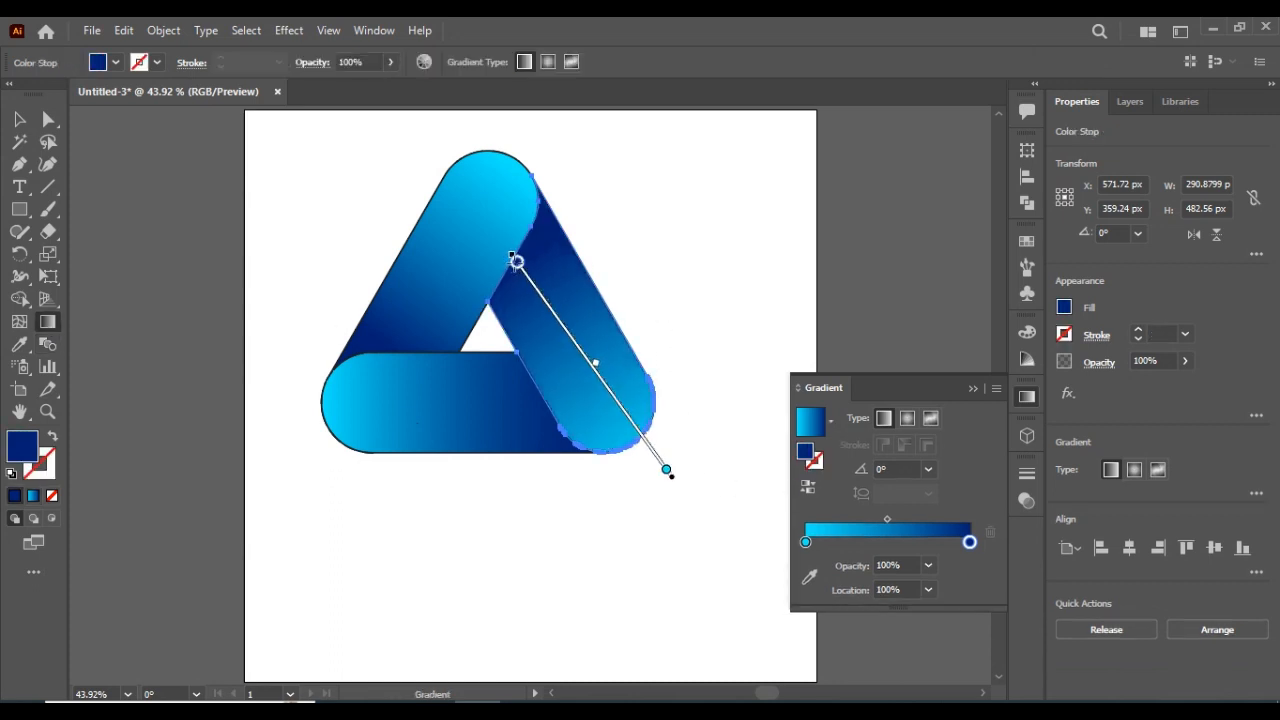
left_click_drag(635, 447, 518, 266)
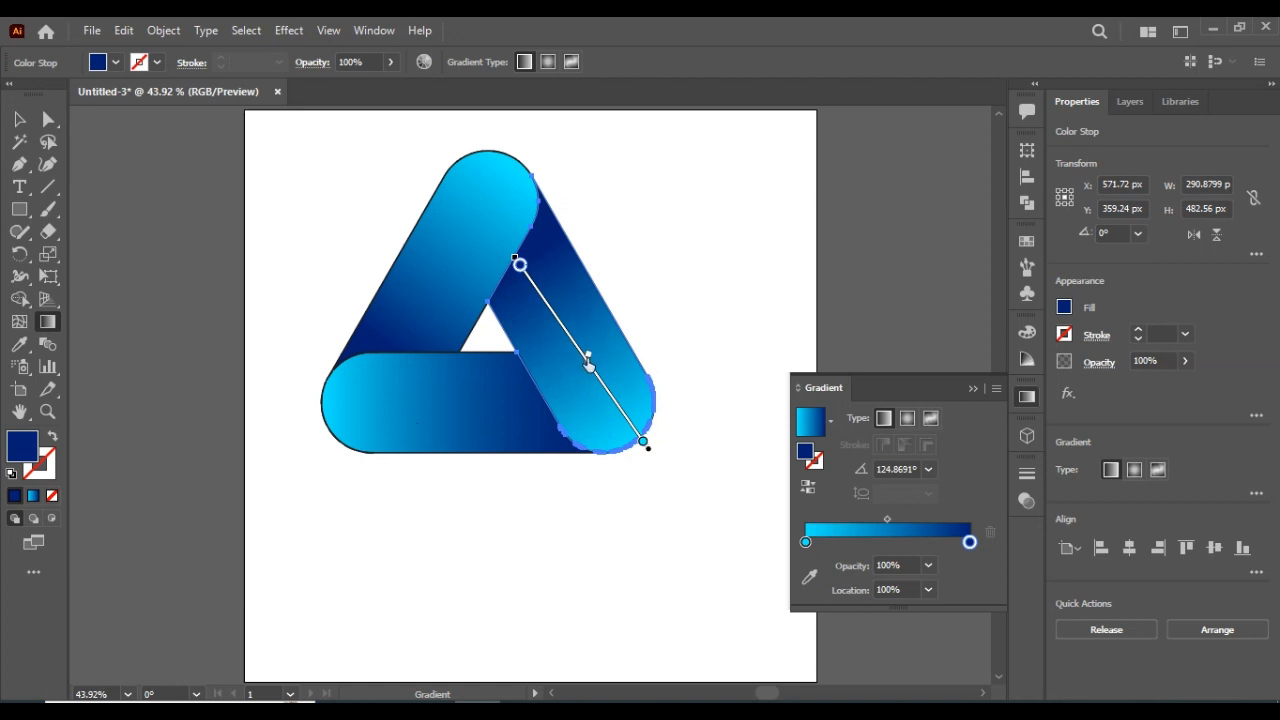
left_click(19, 119)
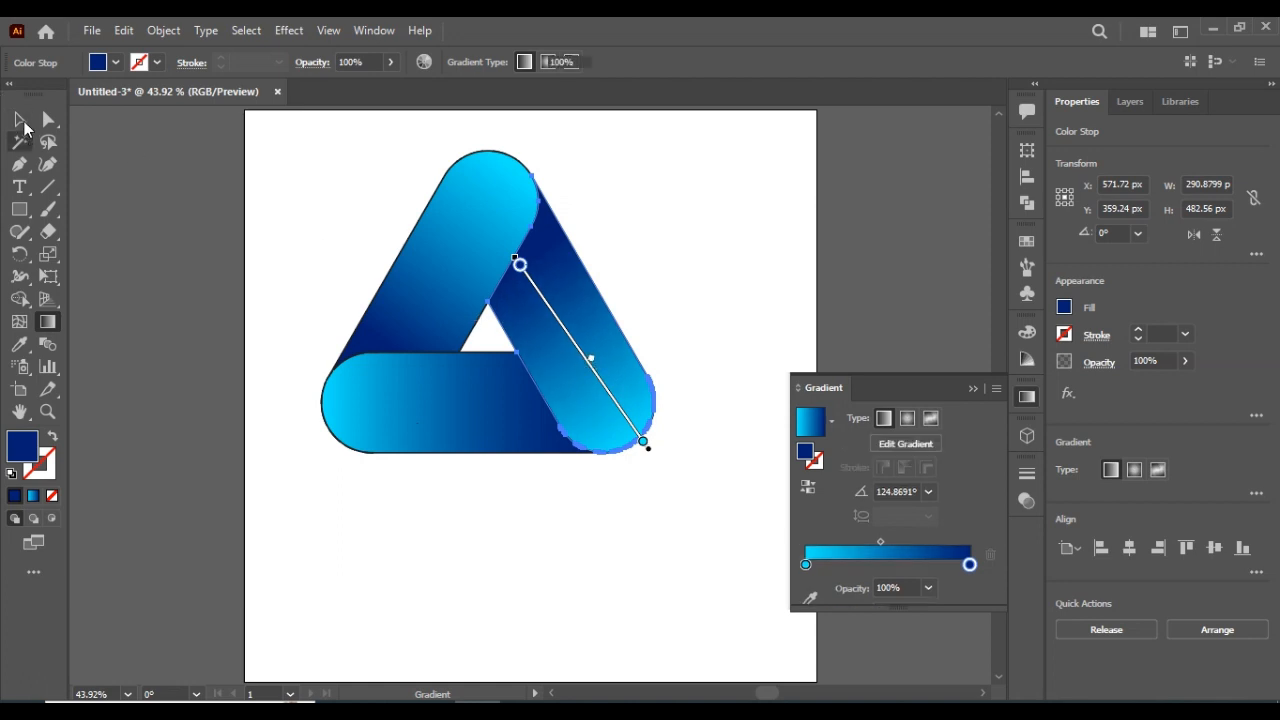
left_click(283, 229)
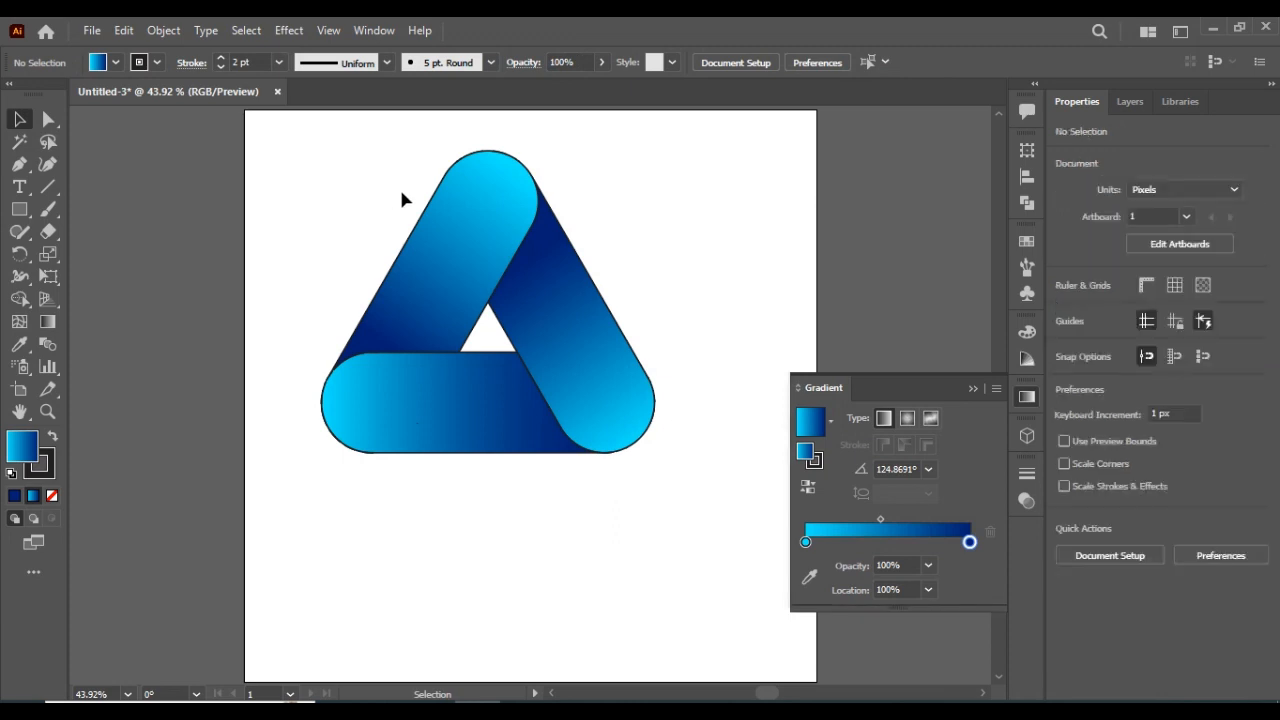
Select all three gradient-filled bars of the logo and group them
left_click_drag(400, 192, 704, 512)
key("a")
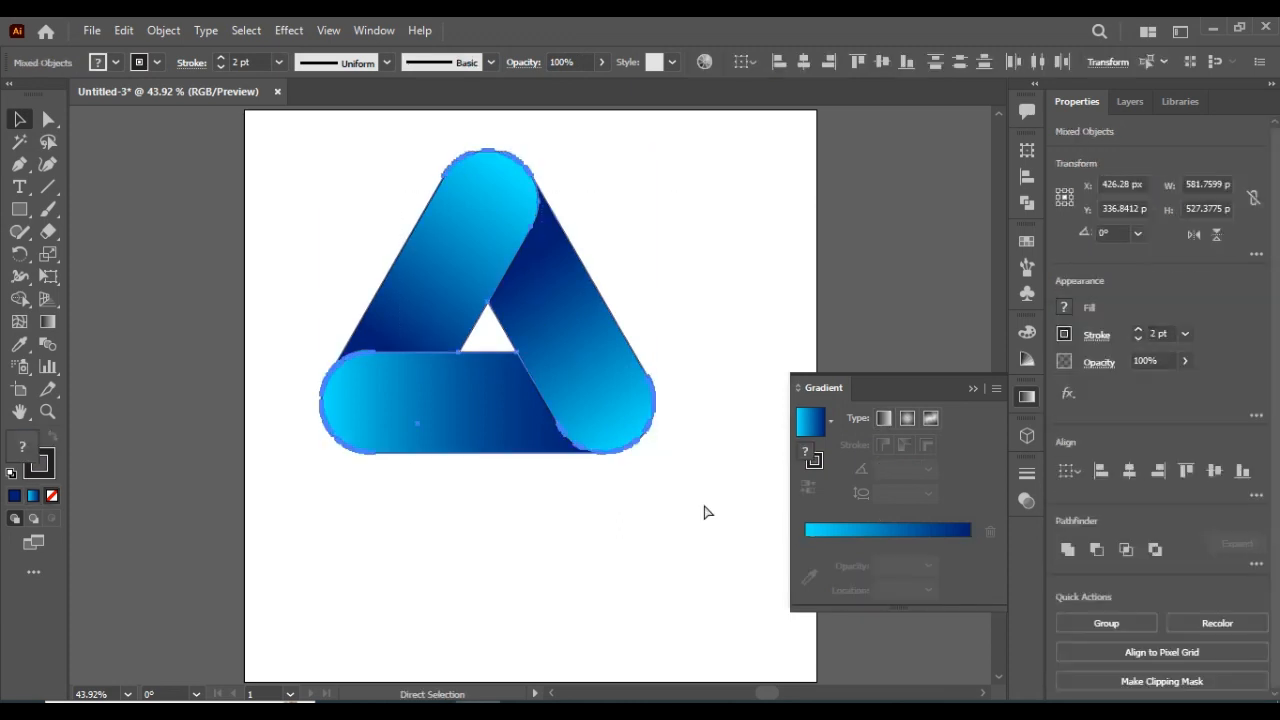
key("ctrl+g")
key("v")
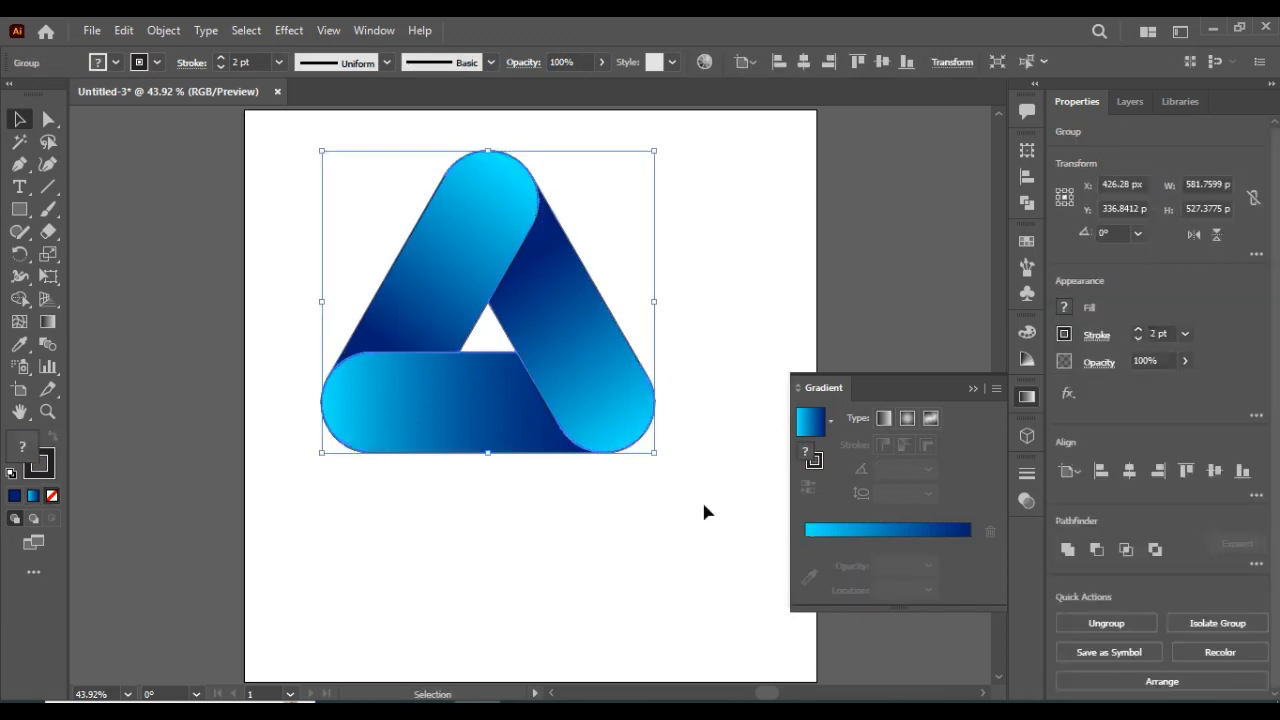
Move the grouped logo off the leftover dashed outline fragments underneath and delete all of those stray paths
left_click(973, 388)
left_click(858, 416)
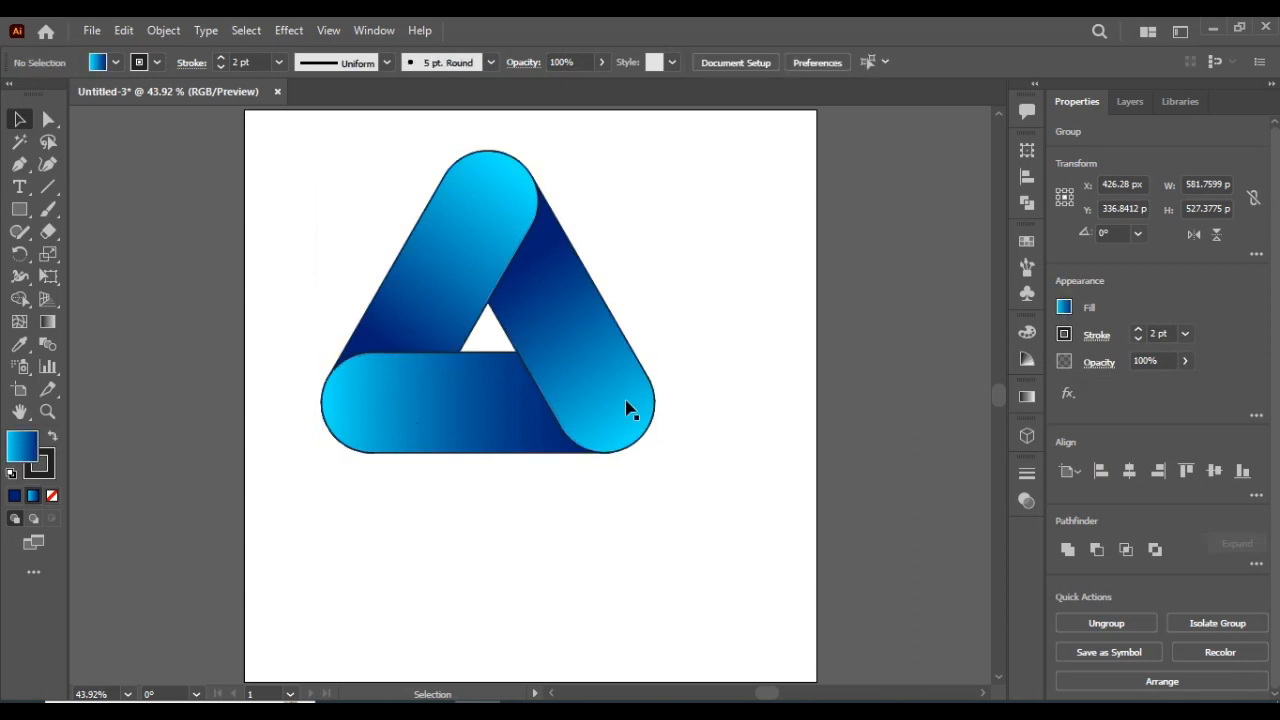
left_click_drag(626, 409, 757, 503)
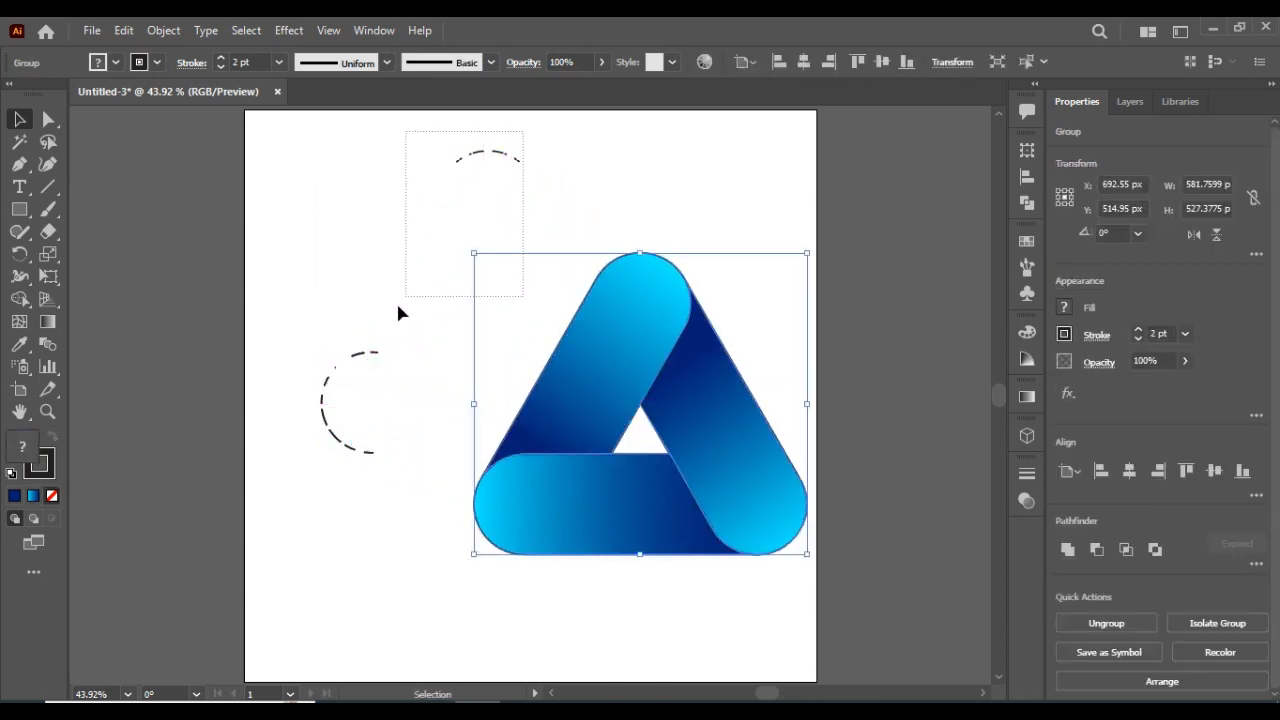
left_click_drag(358, 388, 358, 388)
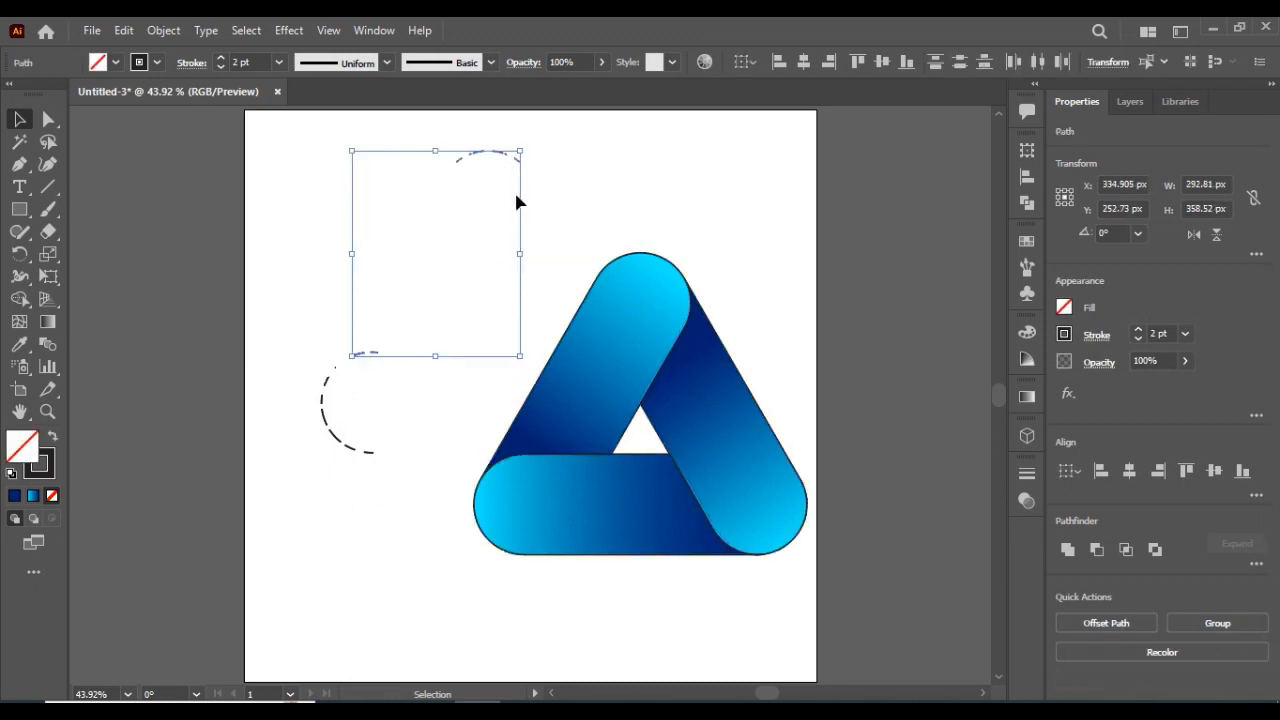
key("Delete")
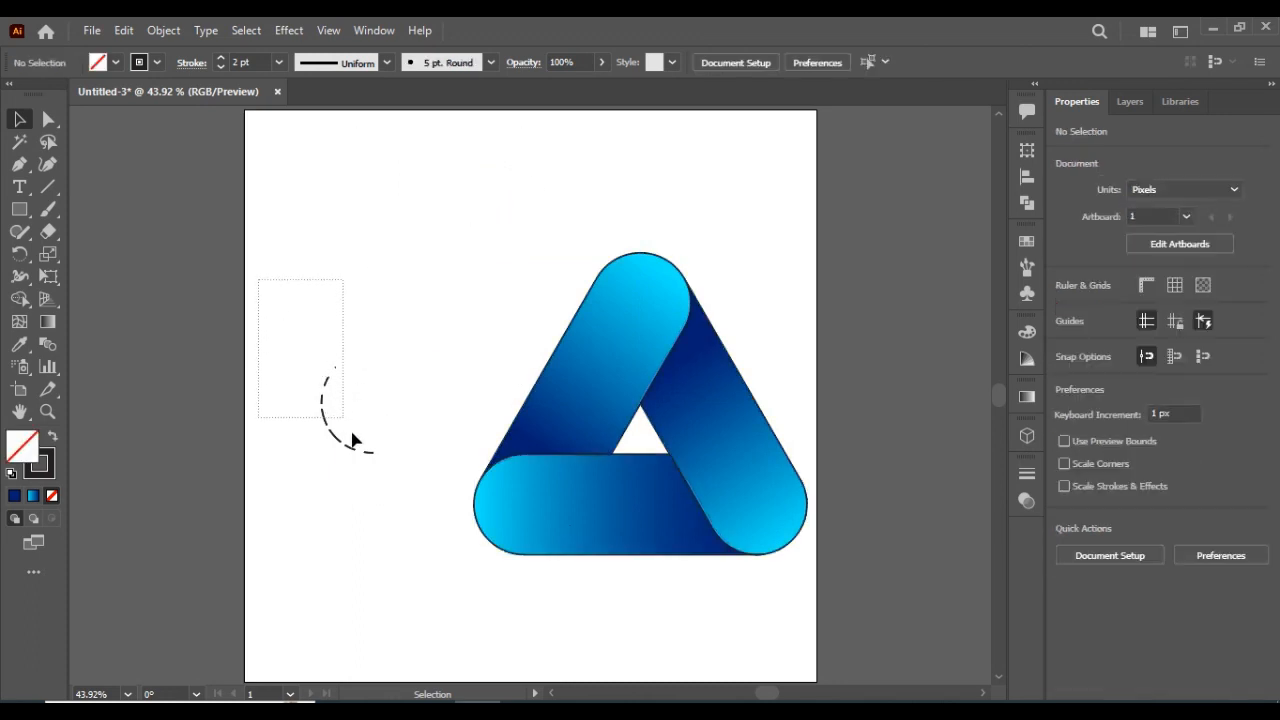
left_click_drag(351, 432, 365, 450)
key("Delete")
left_click_drag(597, 396, 198, 183)
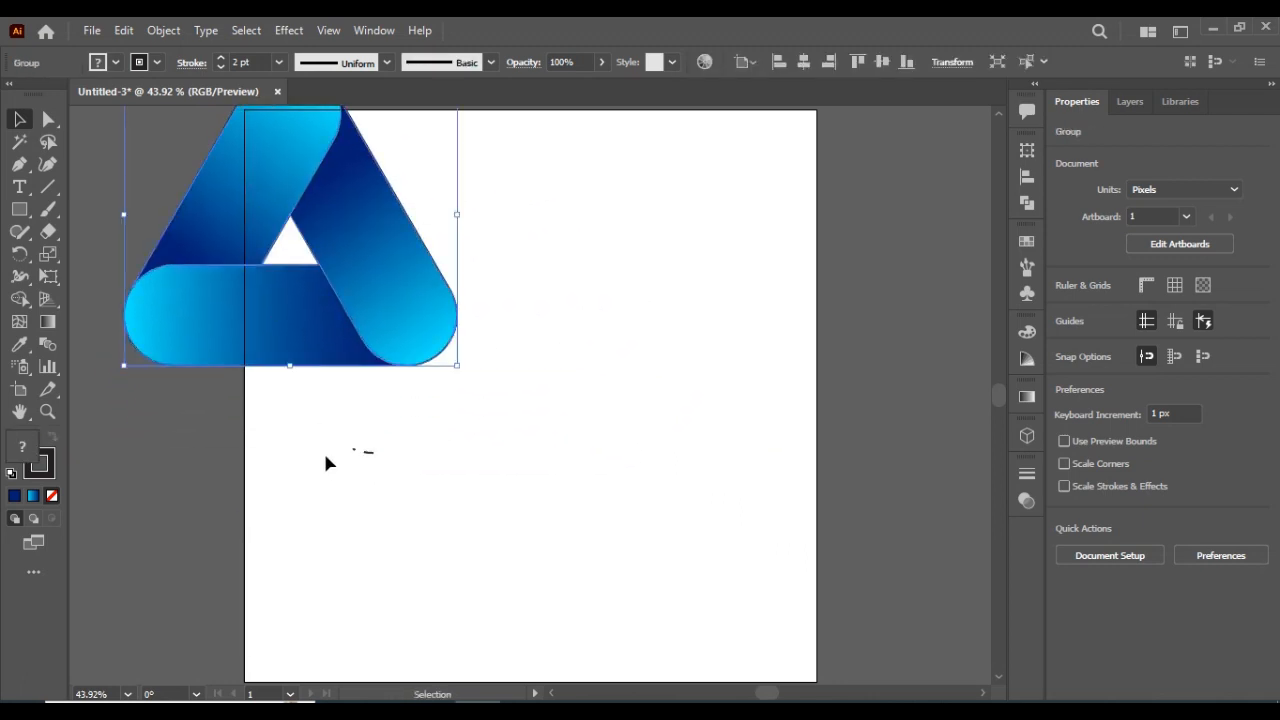
left_click_drag(386, 482, 383, 477)
key("Delete")
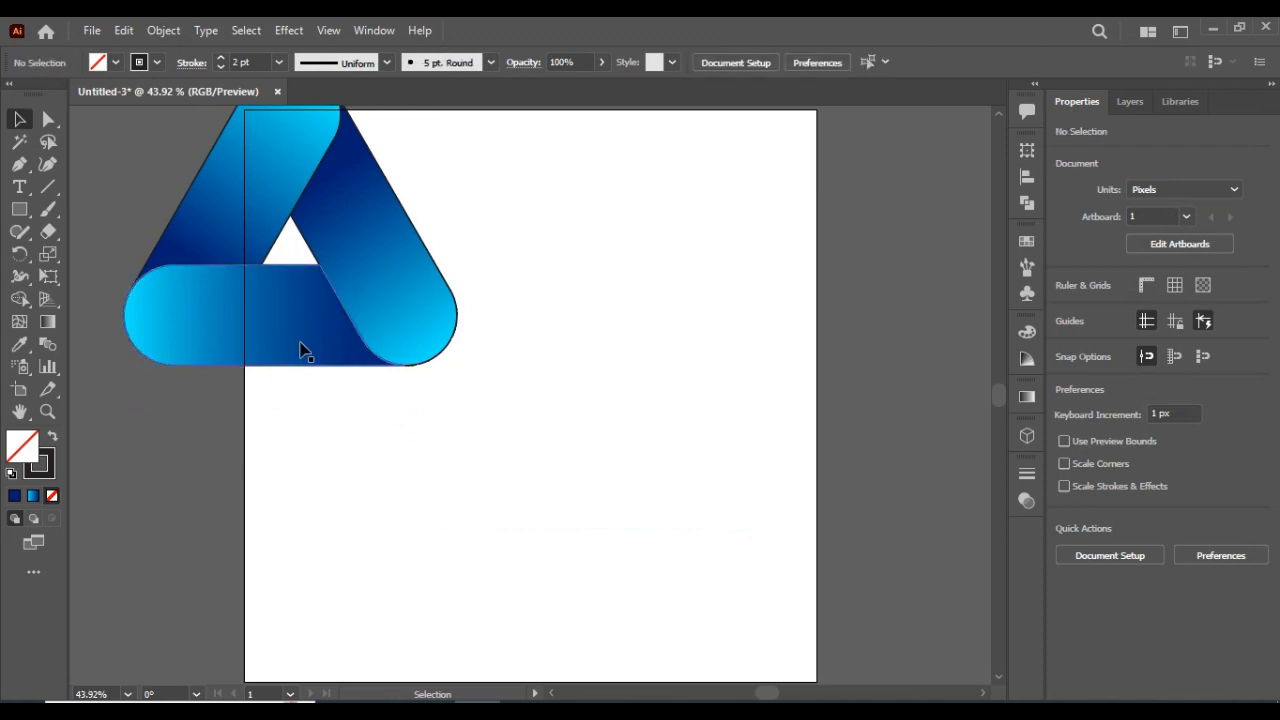
Move the logo group back to the middle of the artboard and center it horizontally
left_click_drag(300, 343, 572, 476)
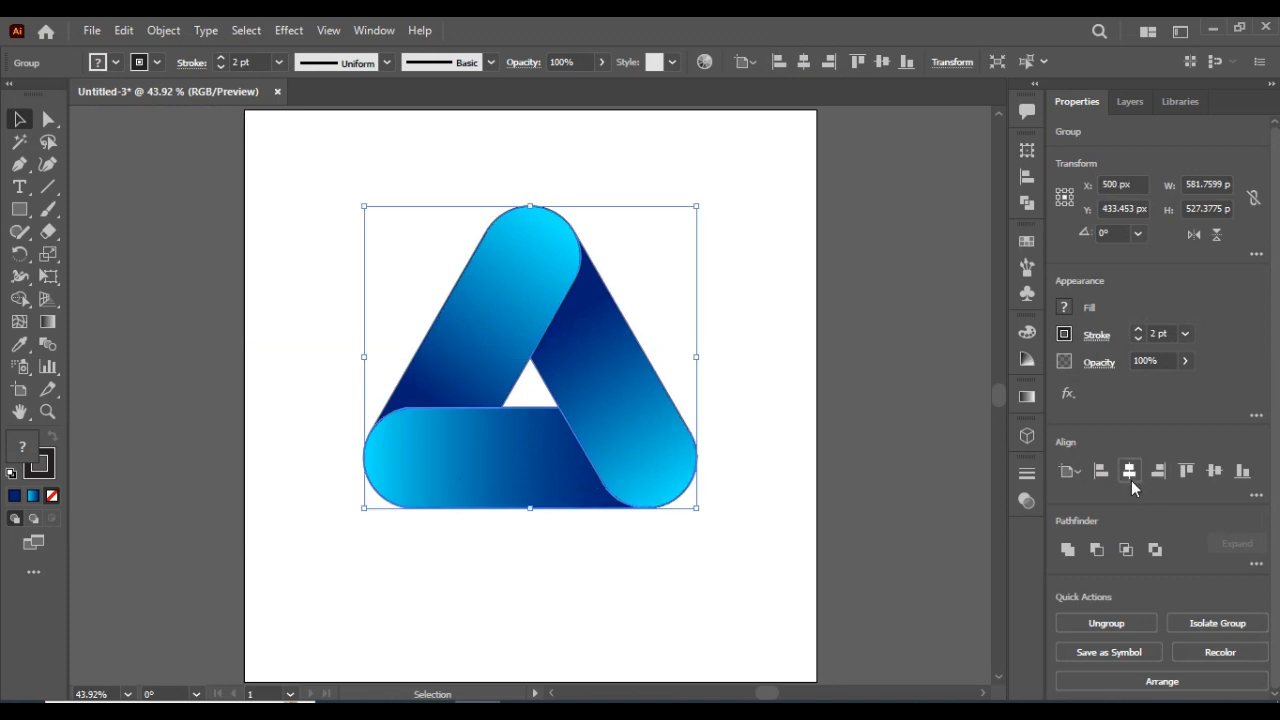
left_click(943, 469)
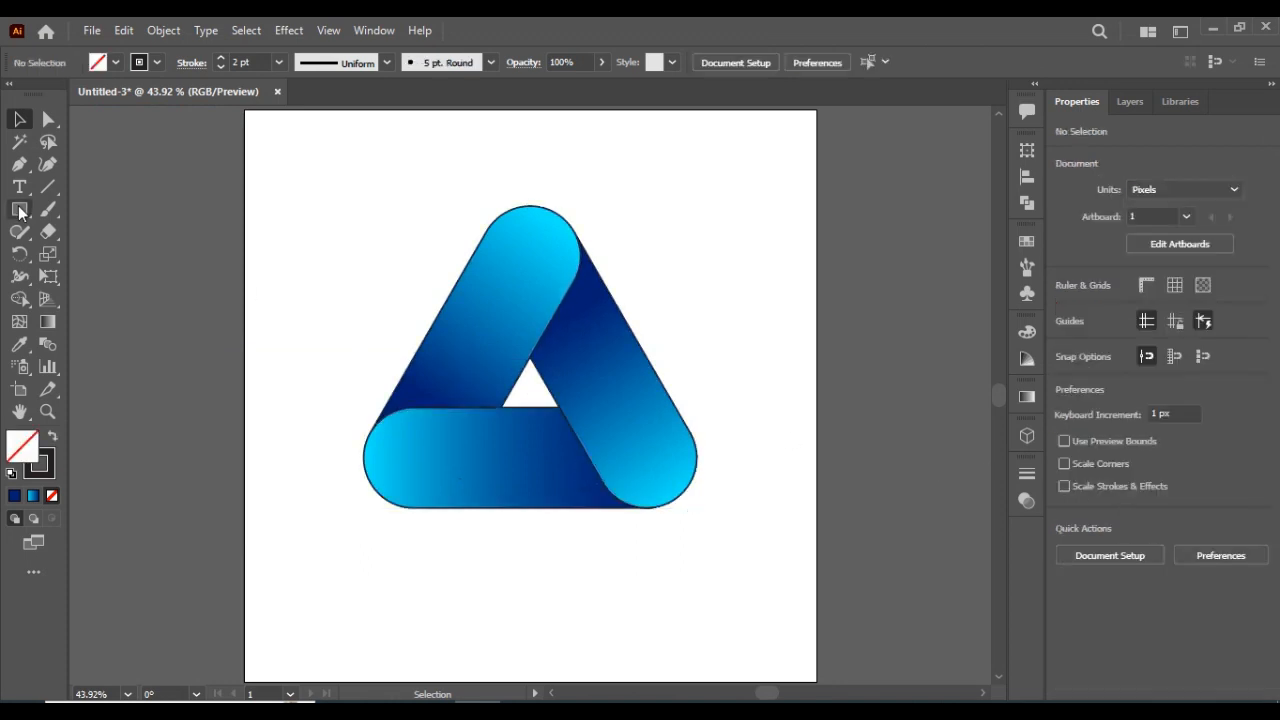
Add the point text "Company Name" just below the logo at a font size of 72 pt
left_click(381, 557)
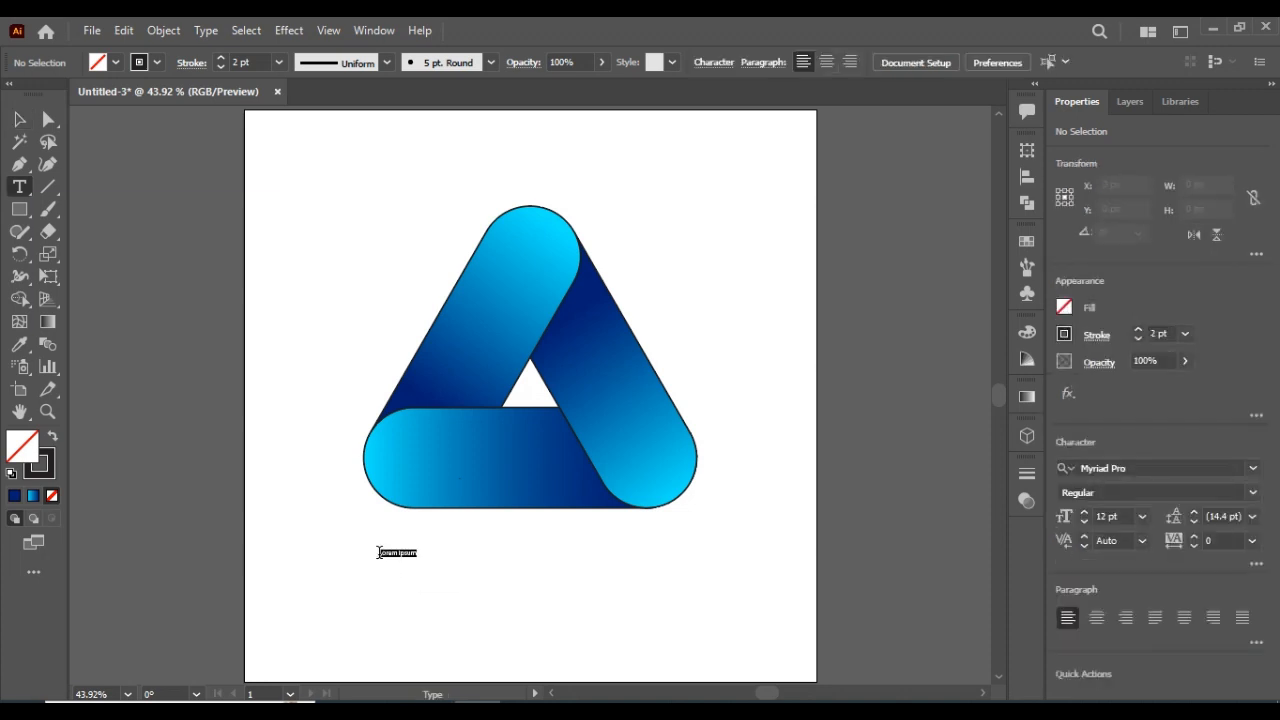
left_click(1142, 516)
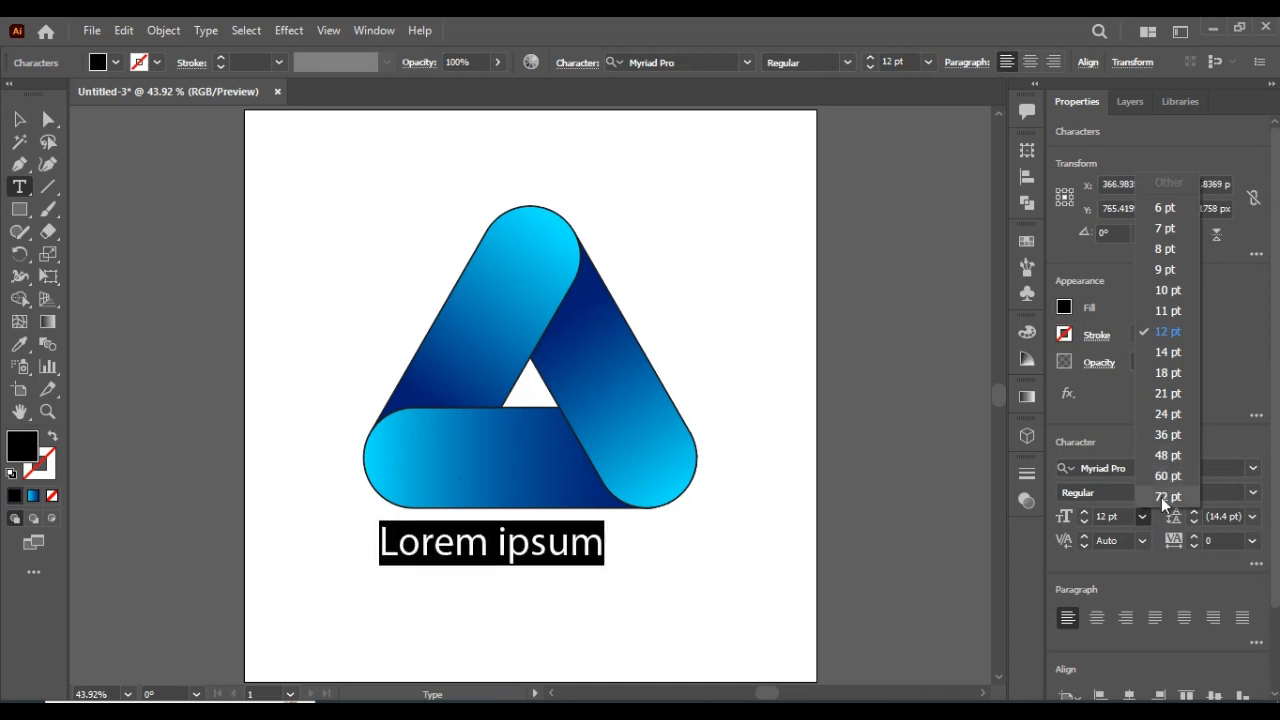
left_click(1161, 497)
type("q")
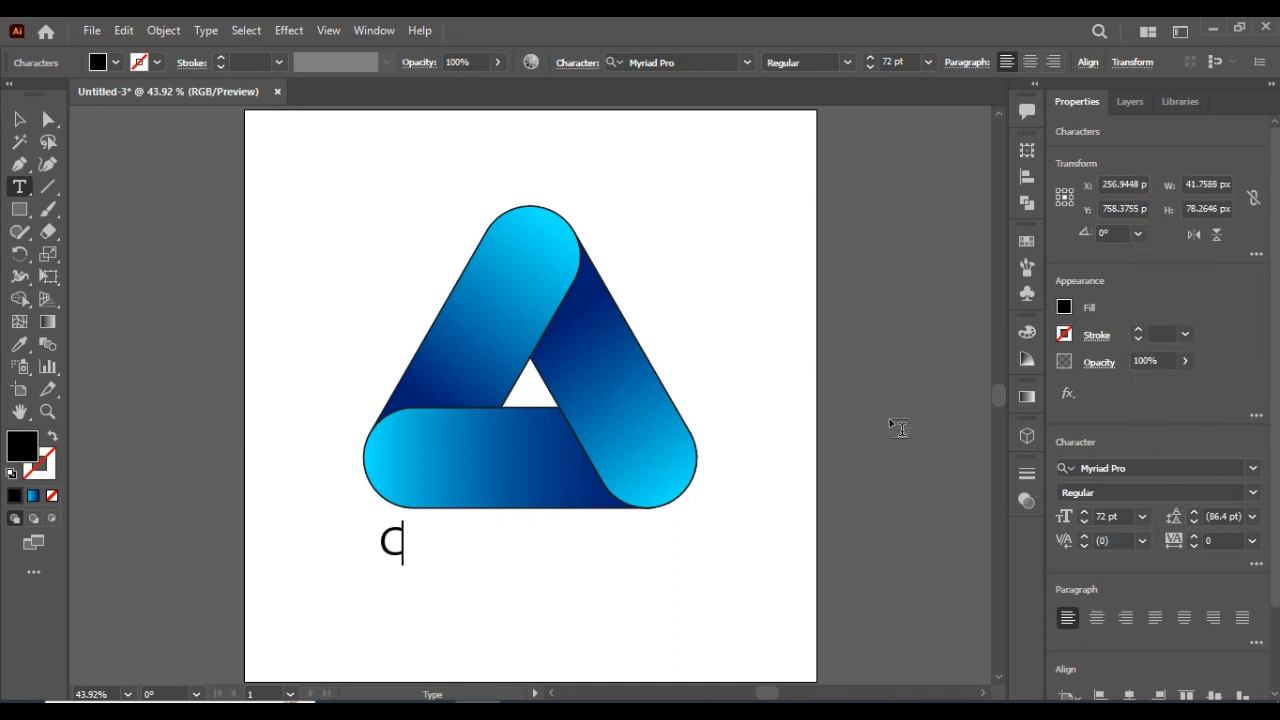
type("ompa")
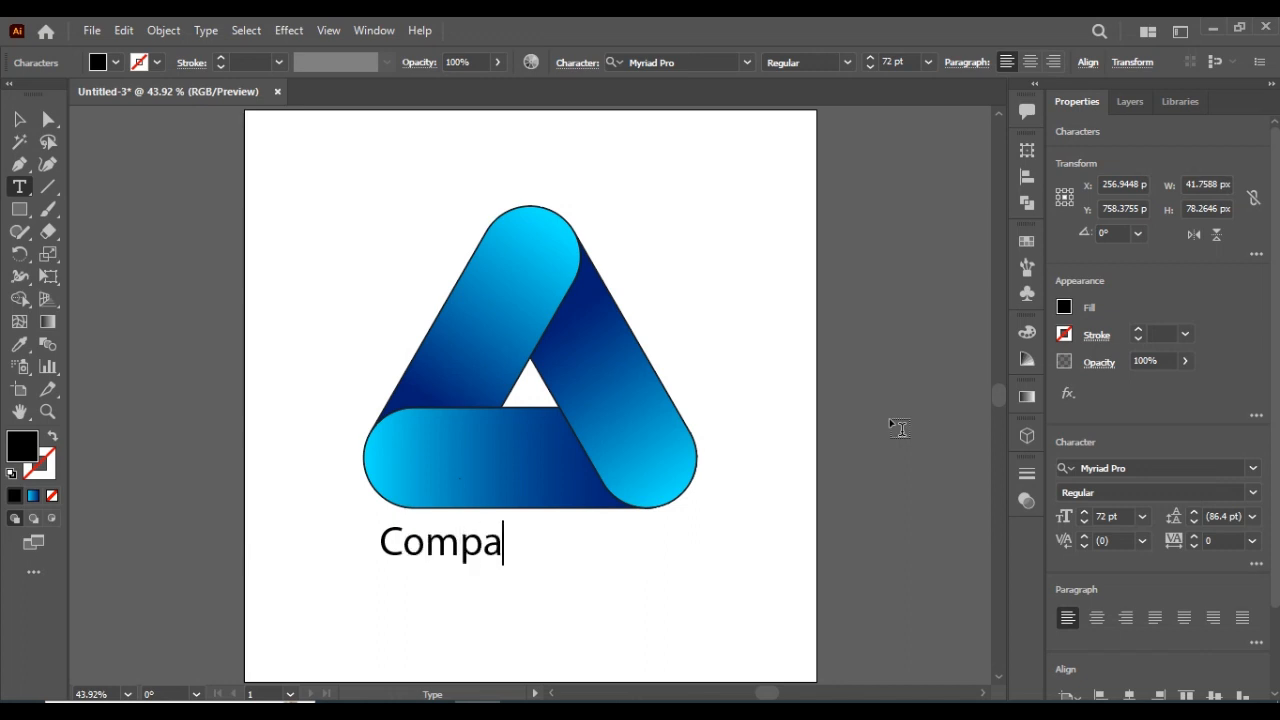
type("ny Name")
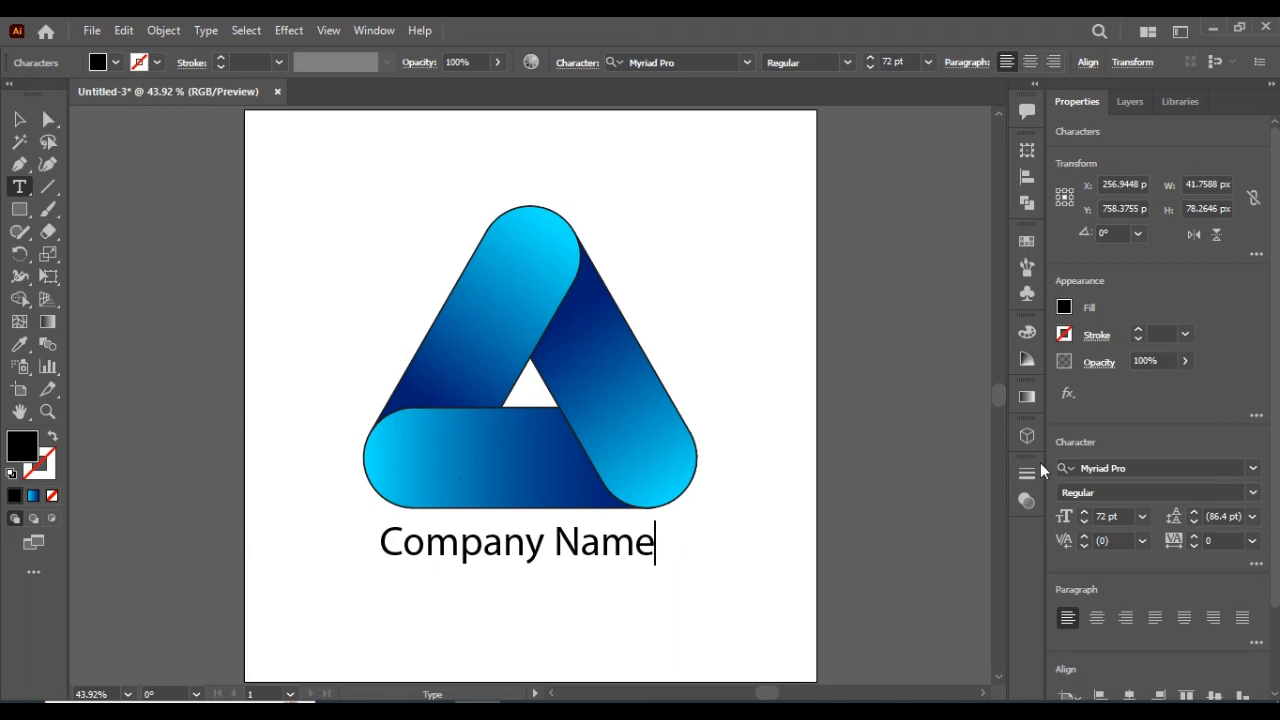
left_click(1128, 468)
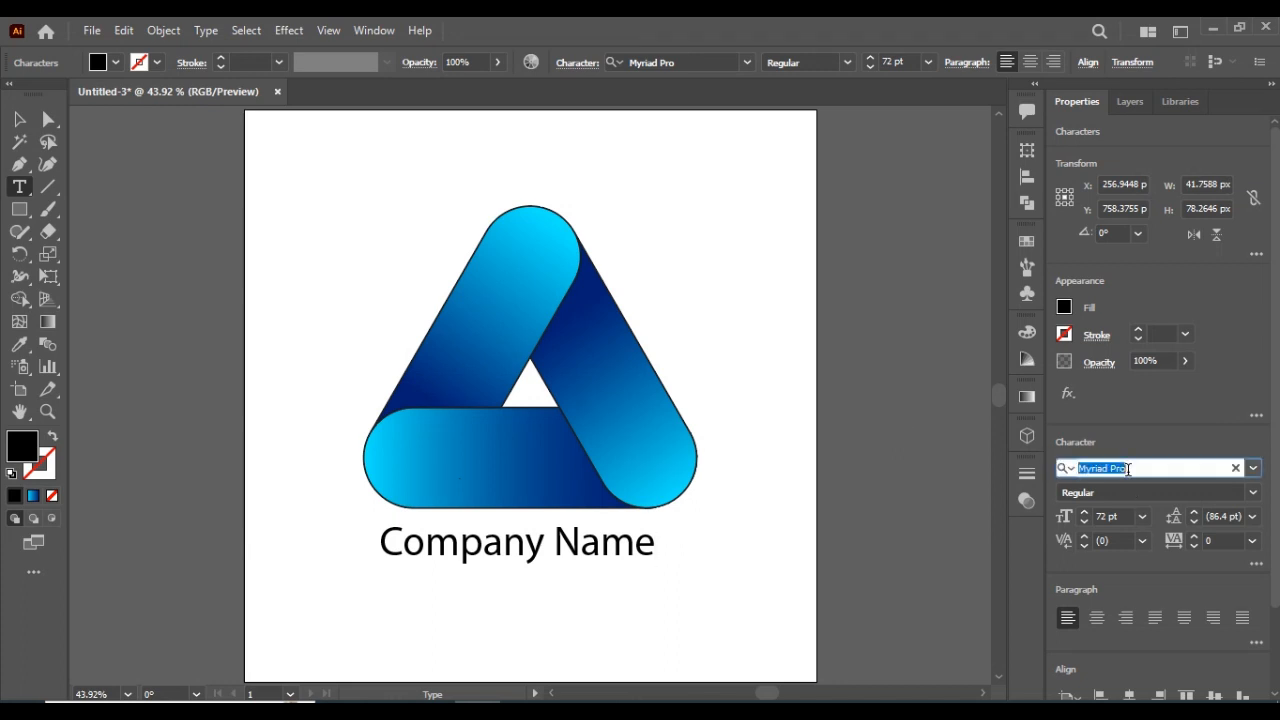
type("arial")
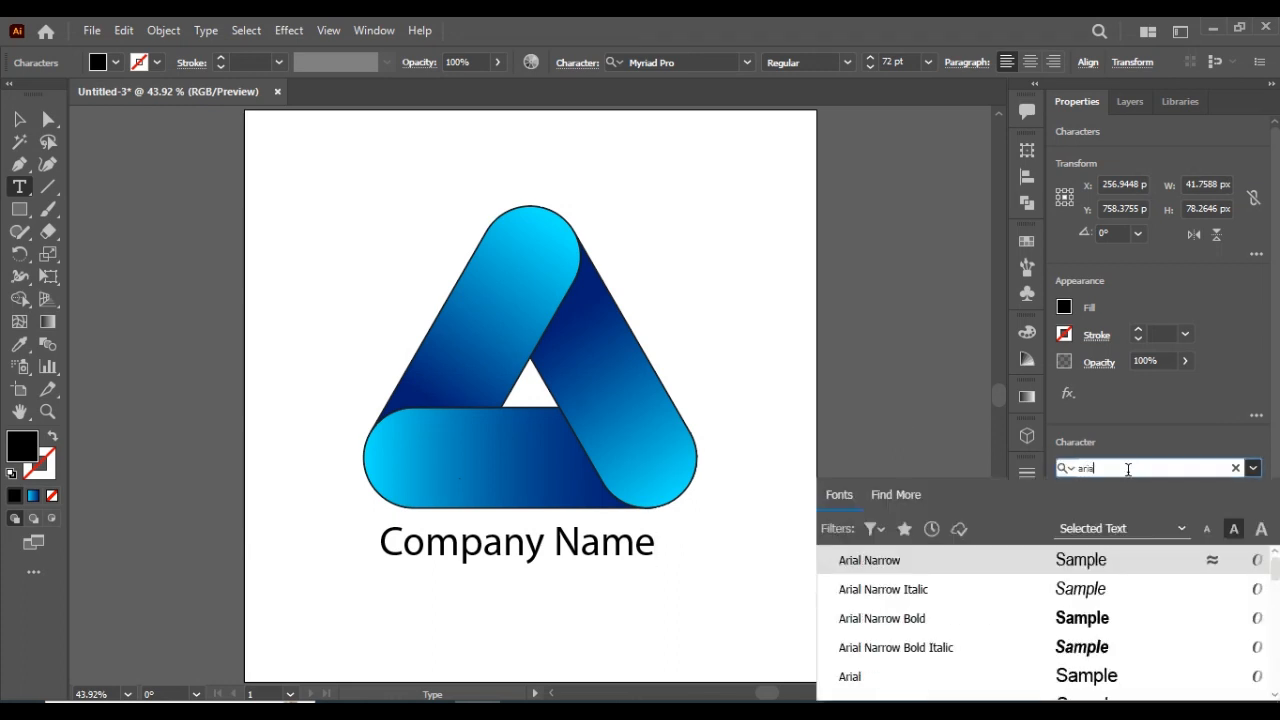
key("Down")
key("Down")
key("Down")
key("Down")
key("Down")
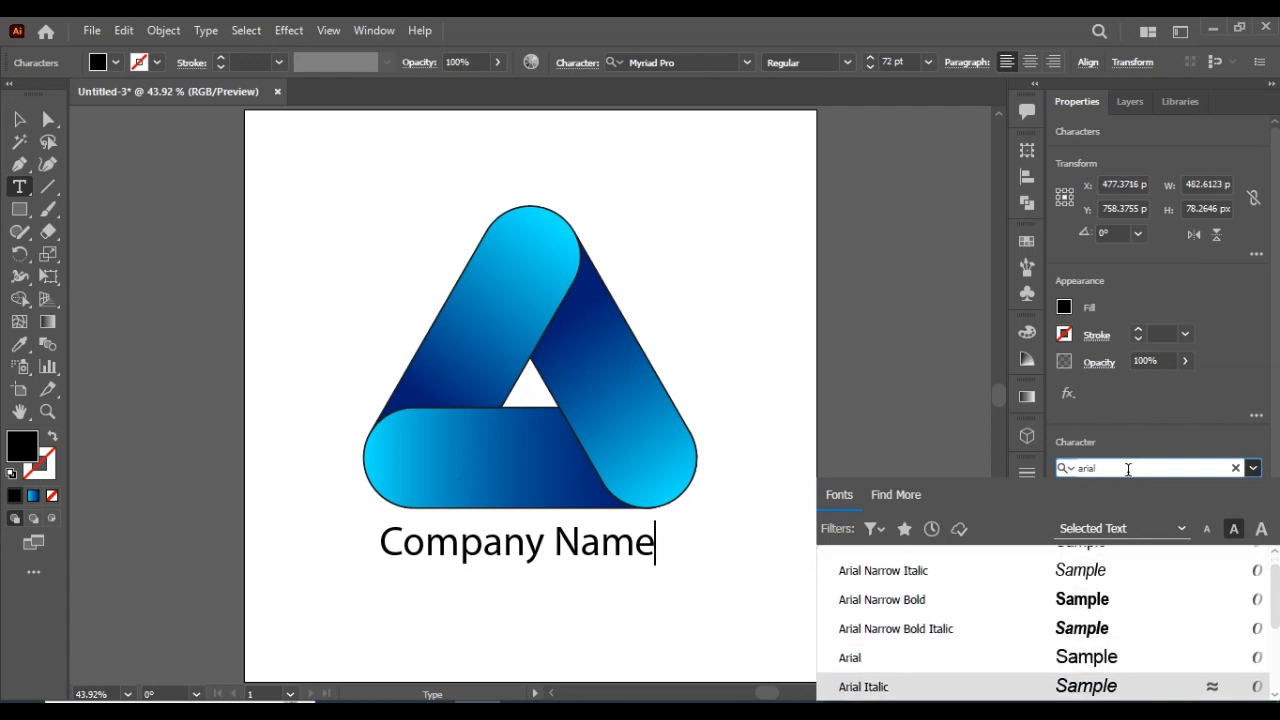
left_click(1128, 469)
Select the whole "Company Name" text and set its font to Arial Bold
left_click(646, 554)
key("ctrl+a")
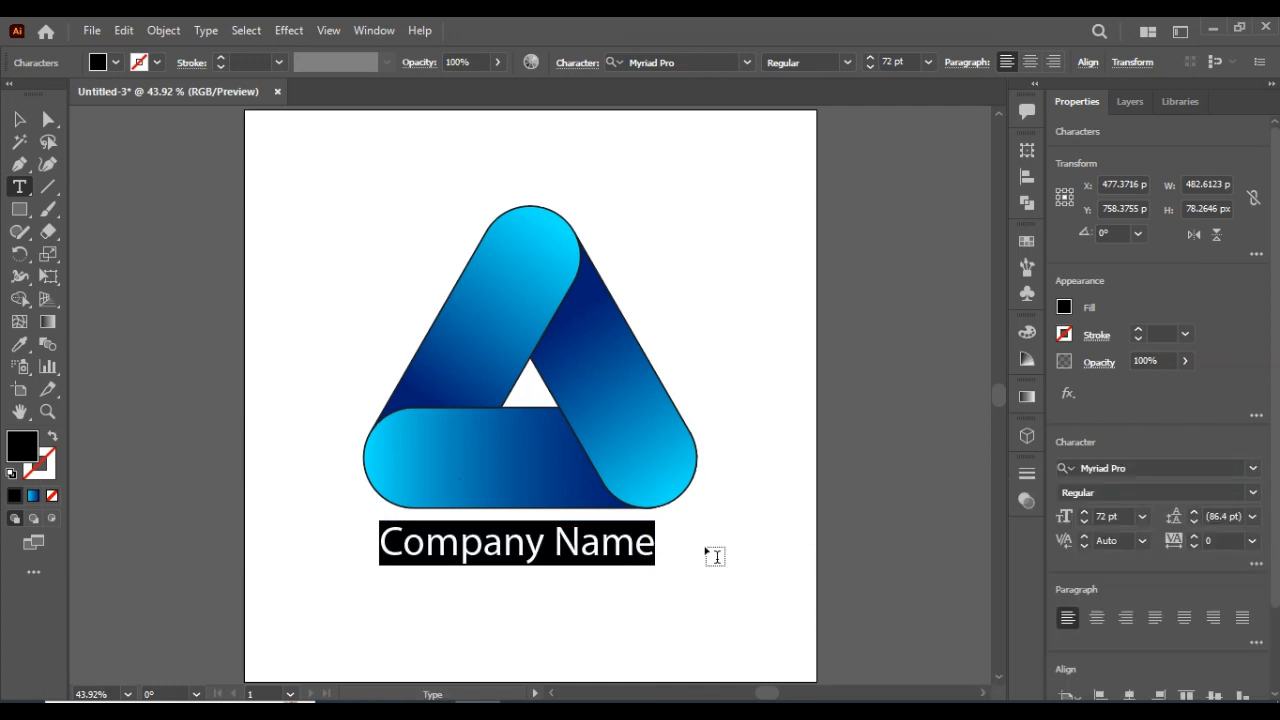
left_click(1146, 463)
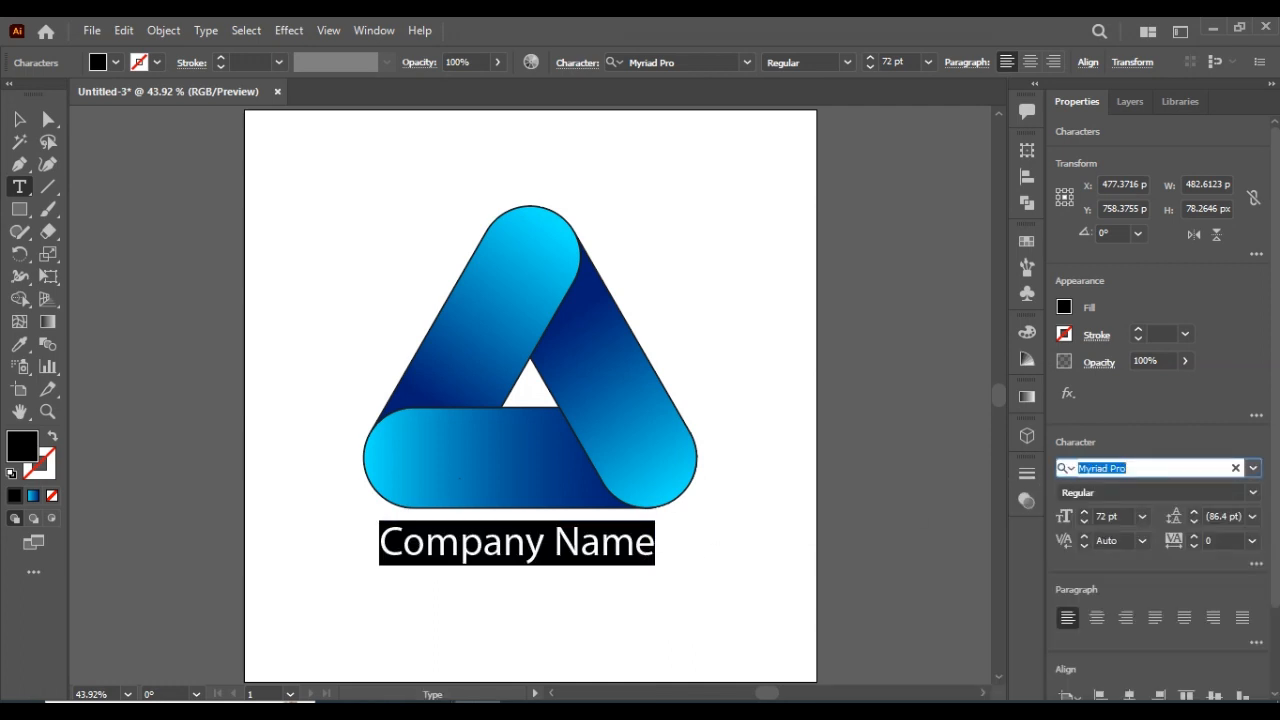
type("ari")
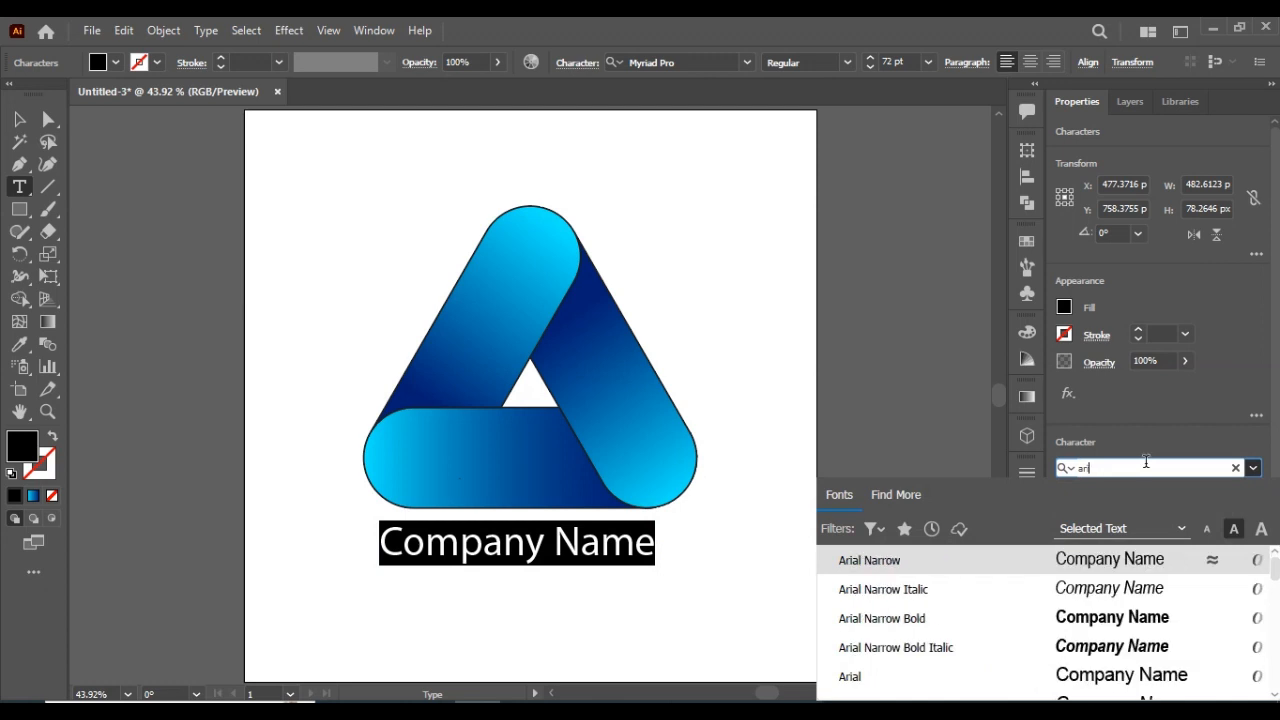
type("al")
key("Down")
key("Down")
key("Down")
key("Down")
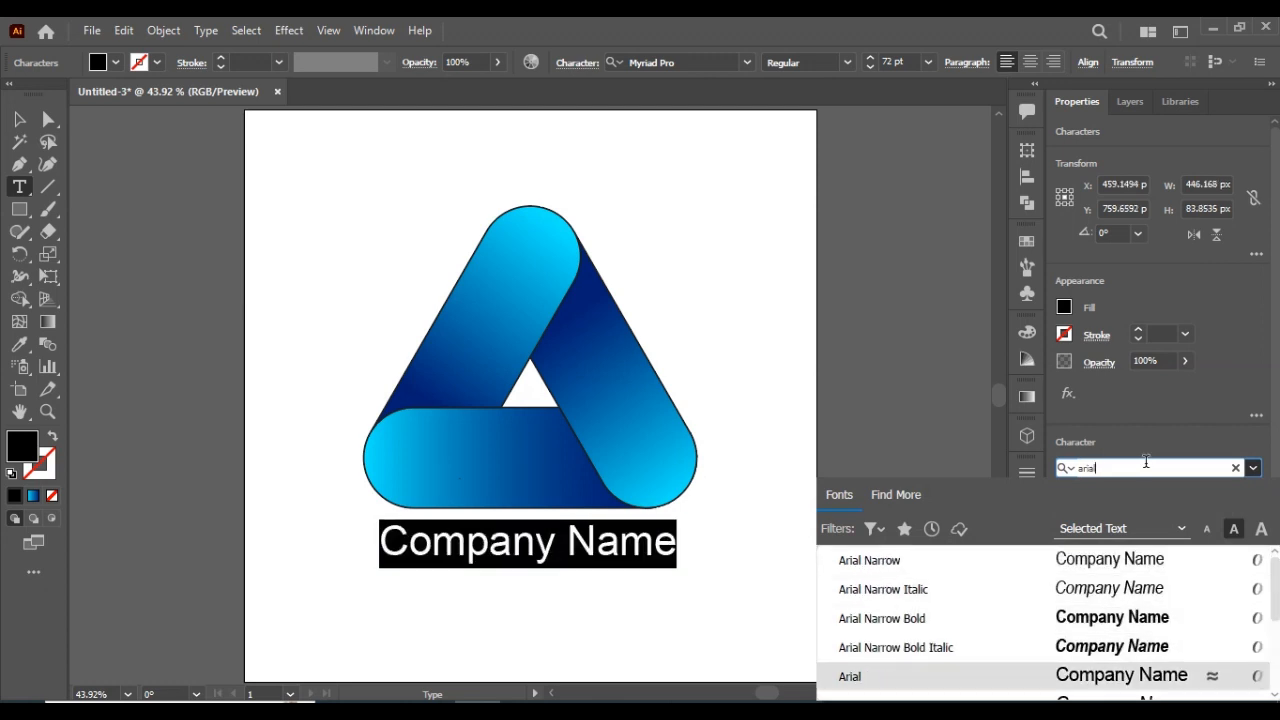
key("Down")
key("Down")
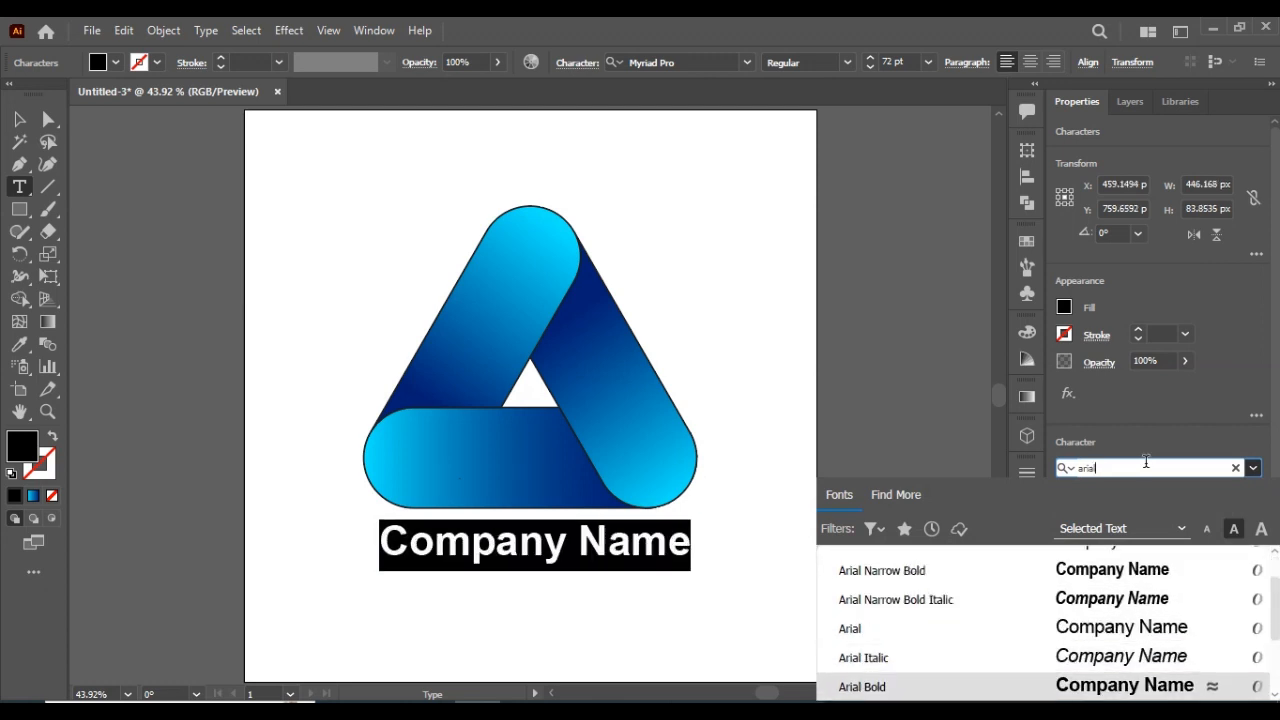
key("Return")
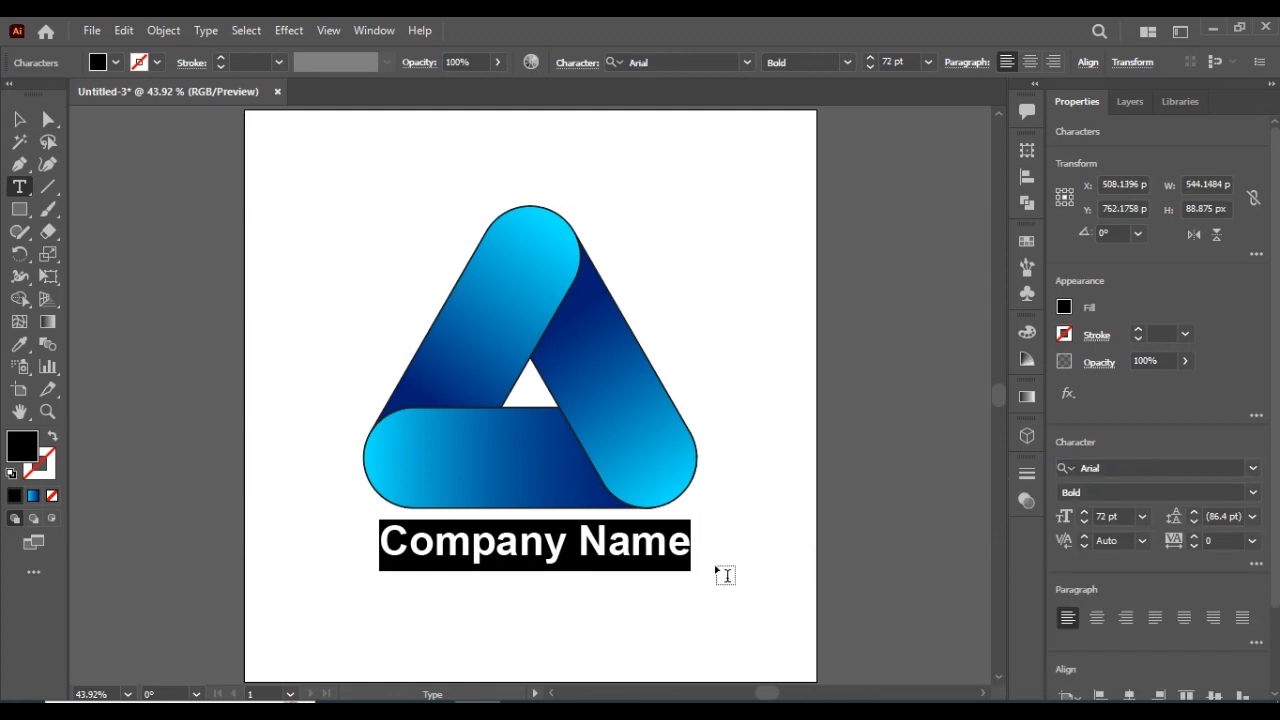
Add a second line reading "Tagline are here" at 36 pt below the company name
left_click(684, 541)
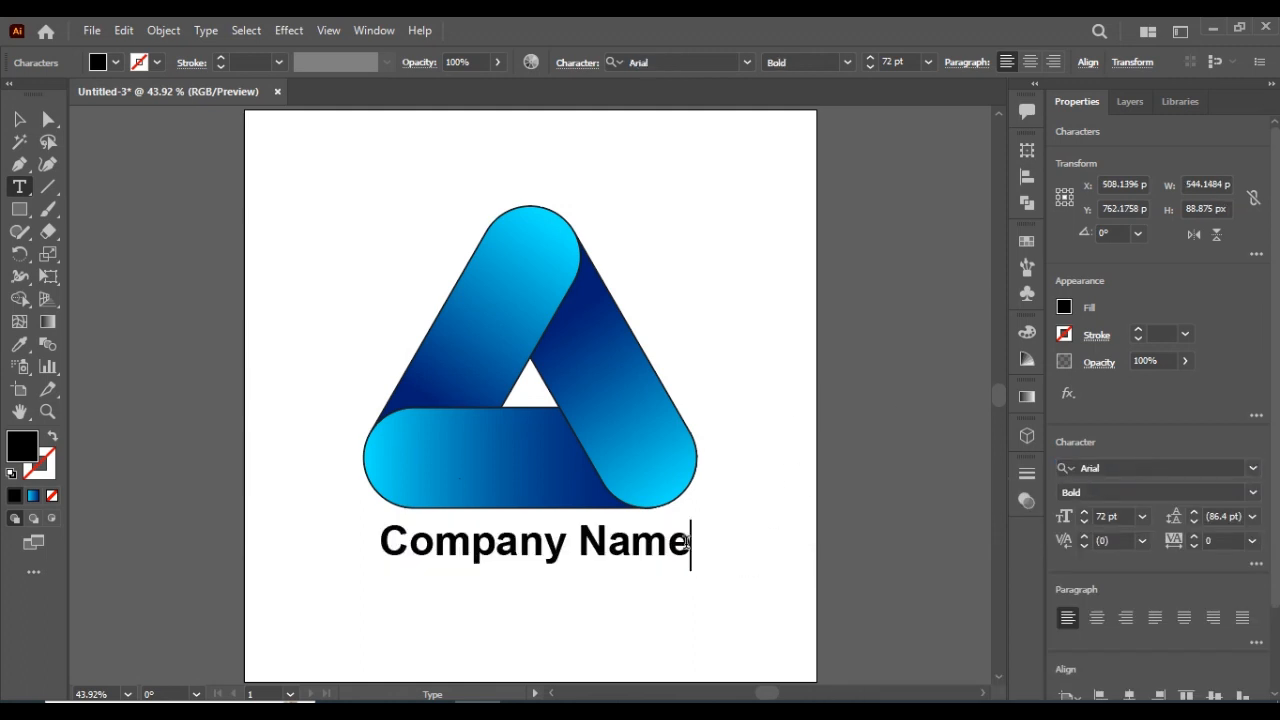
key("Return")
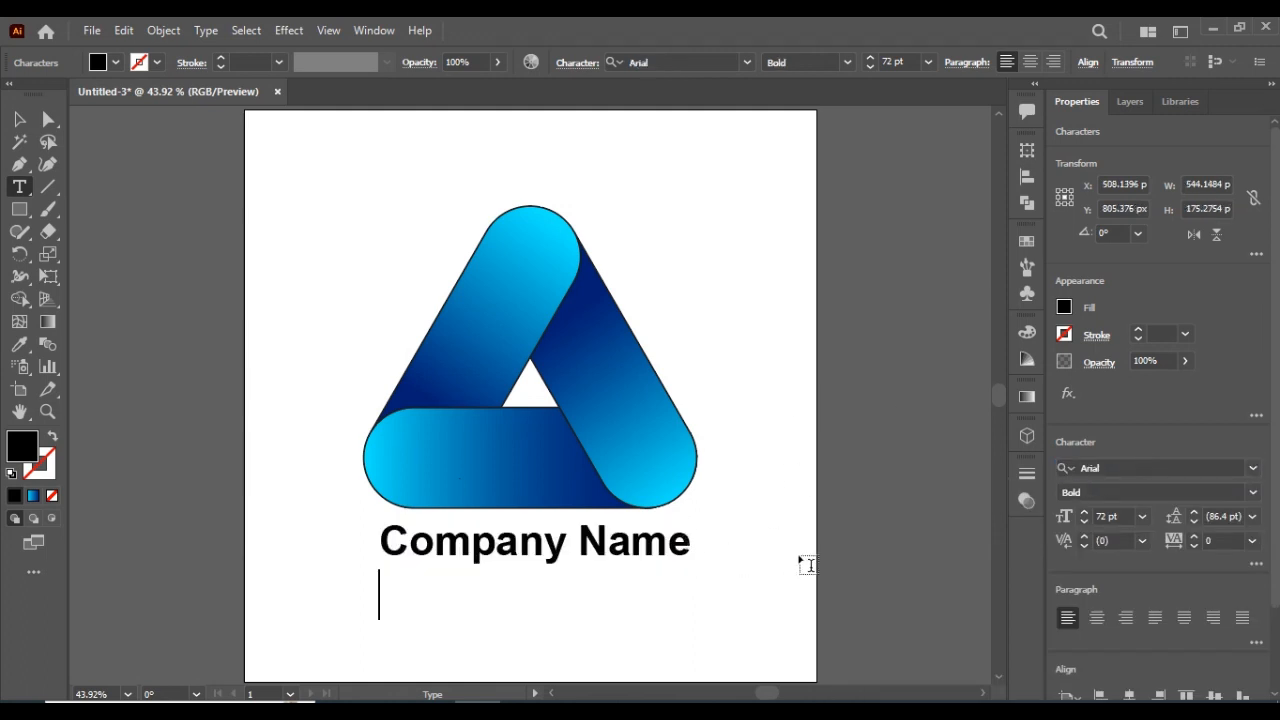
left_click(1147, 520)
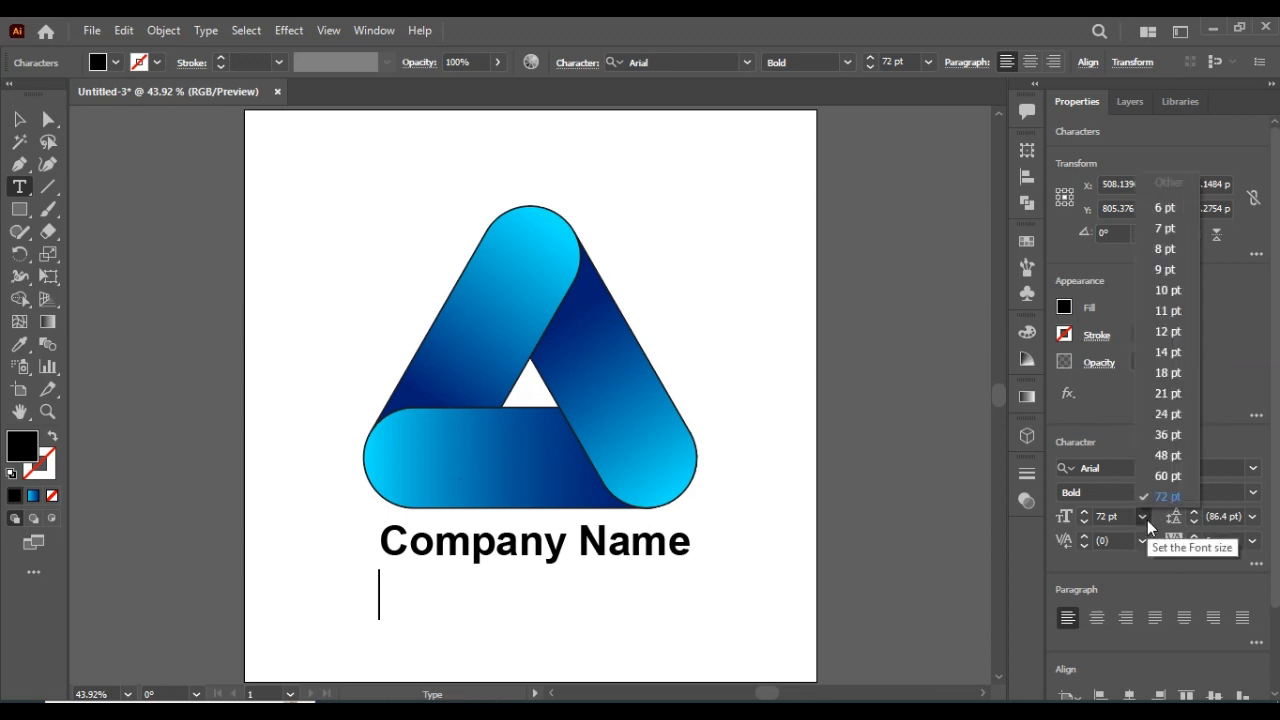
left_click(1162, 441)
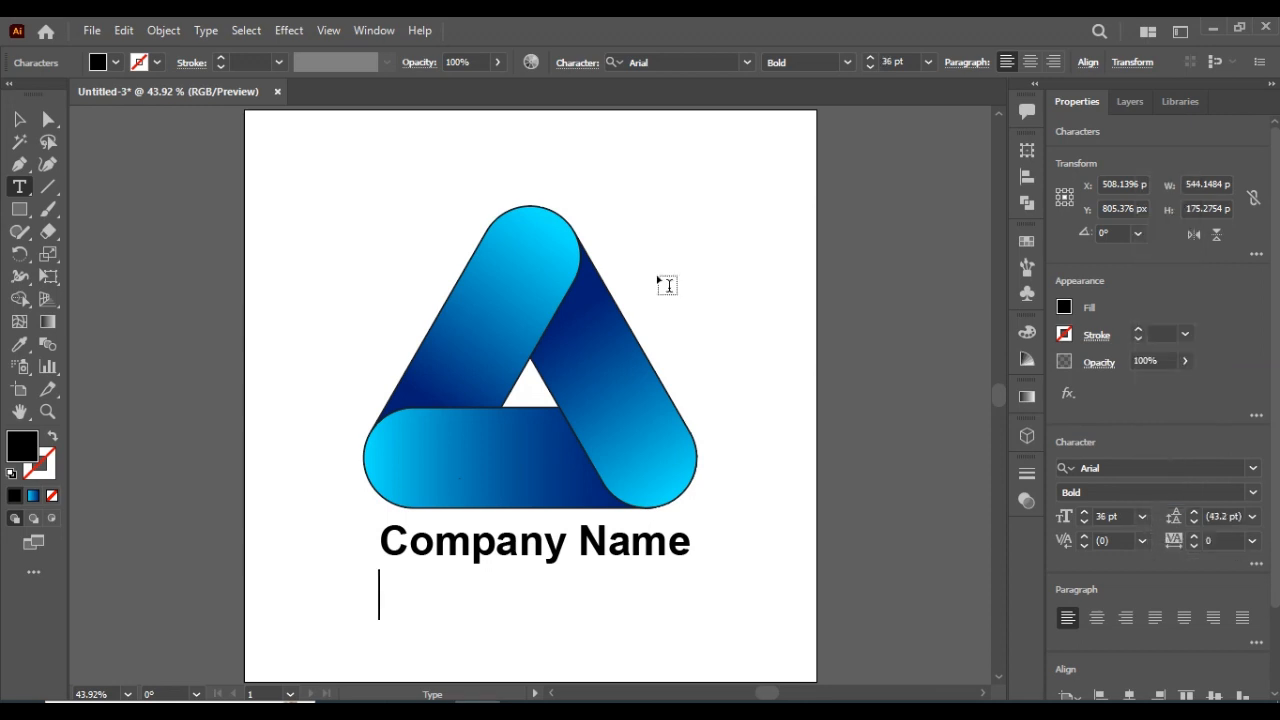
type("Taglin")
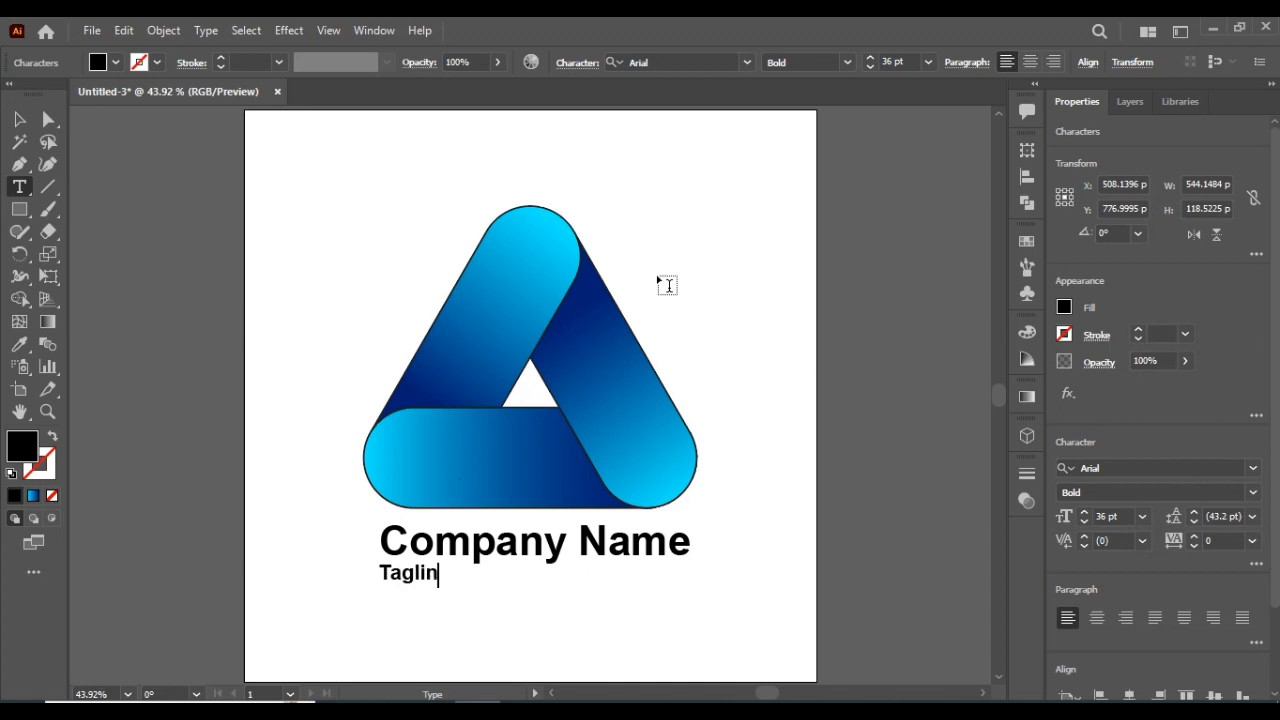
type("e are here")
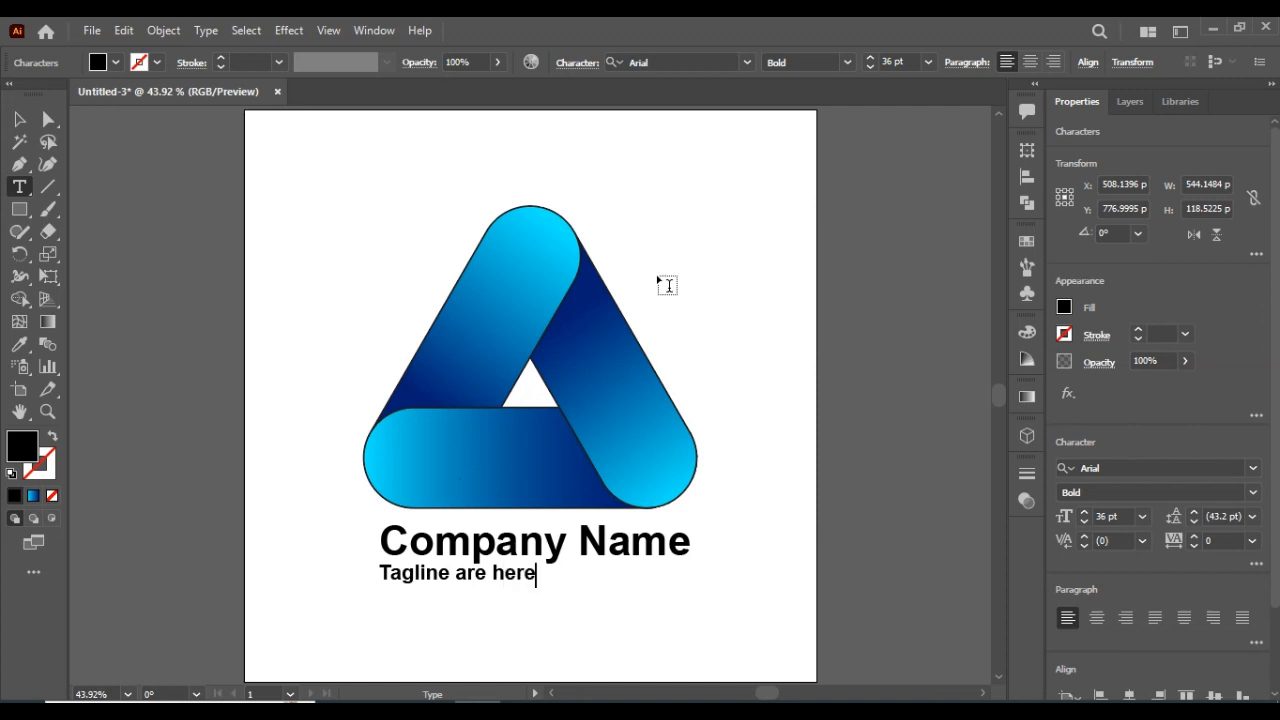
key("Up")
key("shift+Left")
key("Left")
key("Left")
key("Left")
key("Left")
key("Left")
key("Left")
key("shift+Right")
key("shift+Right")
key("shift+Right")
key("shift+Right")
key("shift+Right")
key("shift+Right")
key("shift+Right")
key("shift+Right")
key("shift+Right")
key("shift+Right")
key("shift+Right")
key("shift+Right")
key("shift+Right")
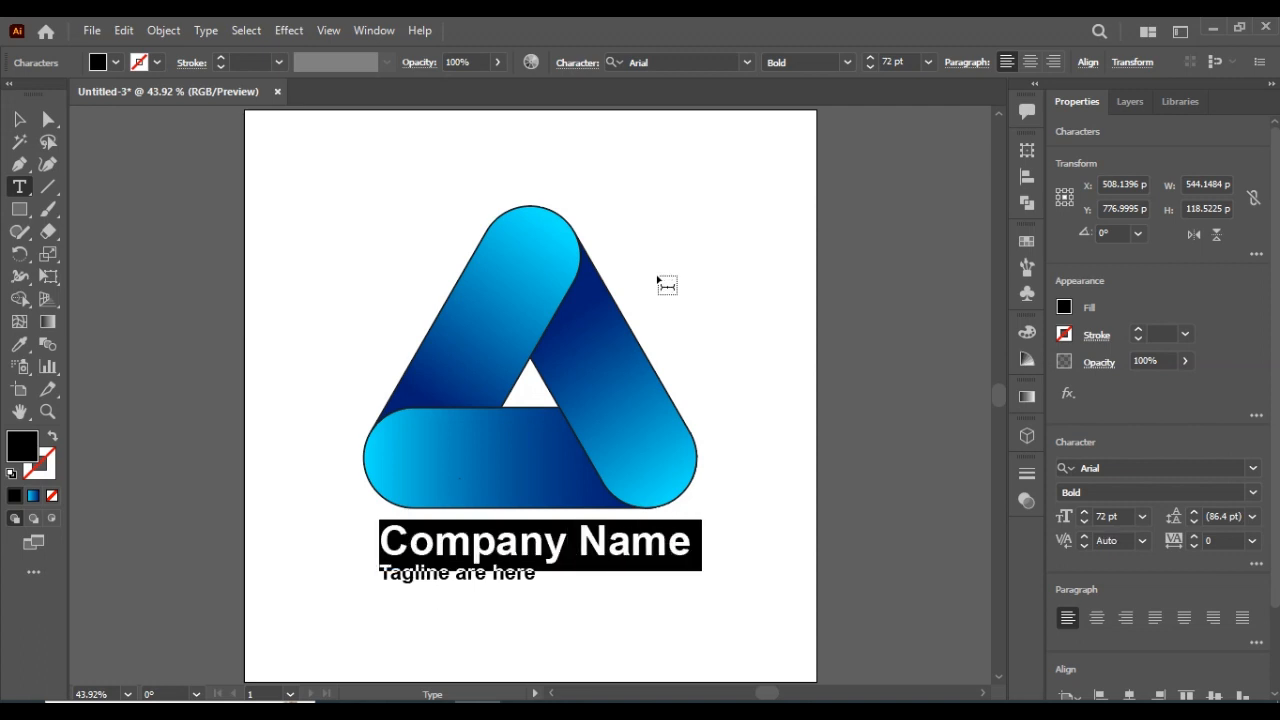
key("shift+Left")
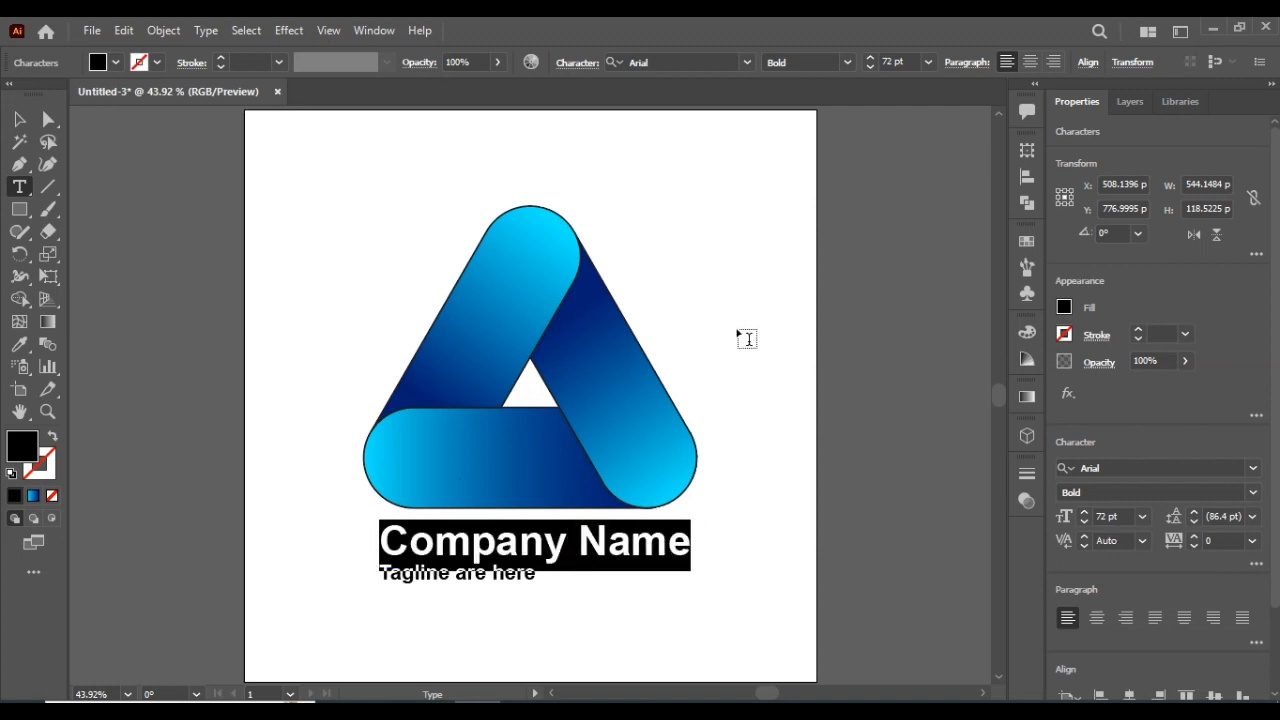
Select the two-line text as an object and center-align its paragraphs
left_click(25, 127)
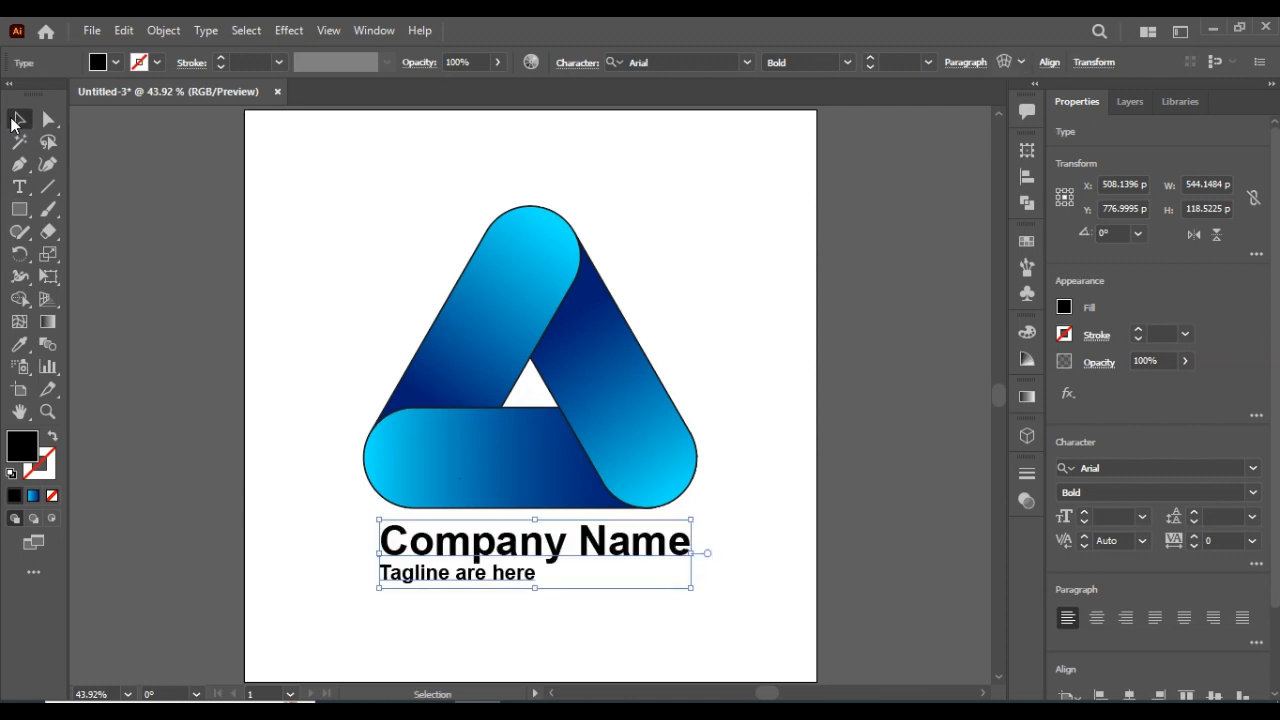
left_click(1097, 617)
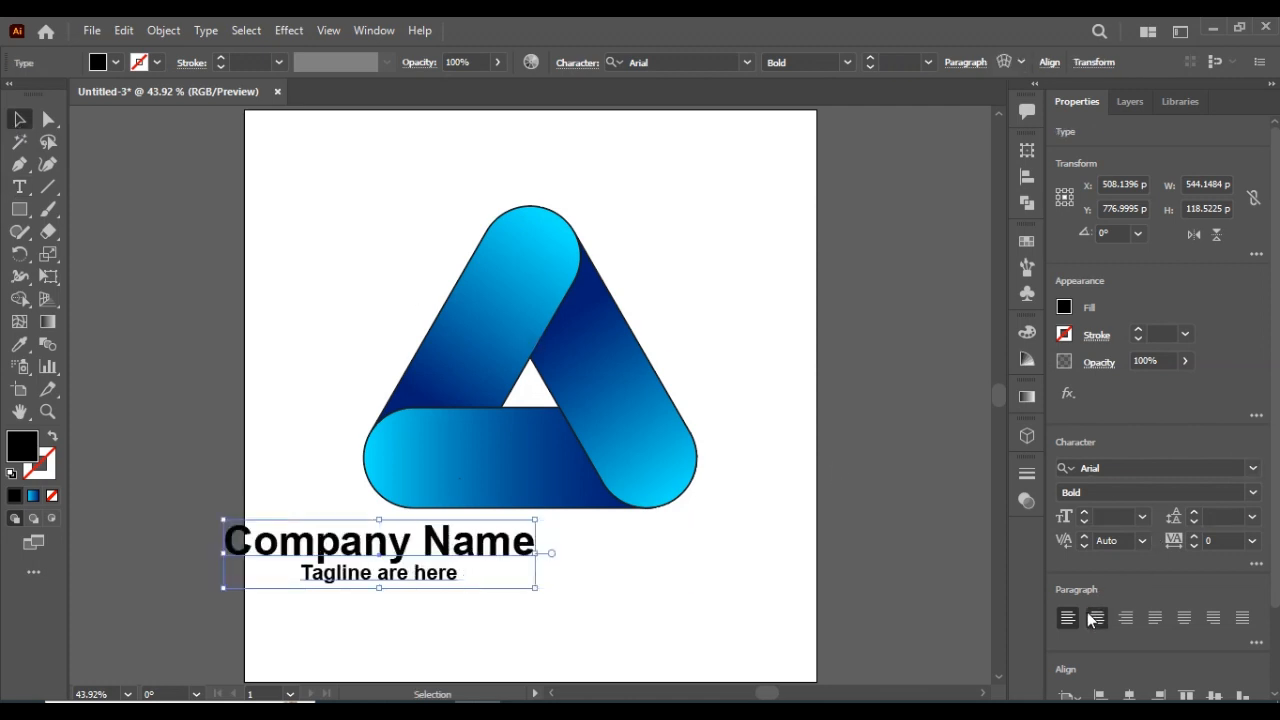
Select only the "Tagline are here" line and set its character tracking to 200
double_click(430, 583)
double_click(430, 583)
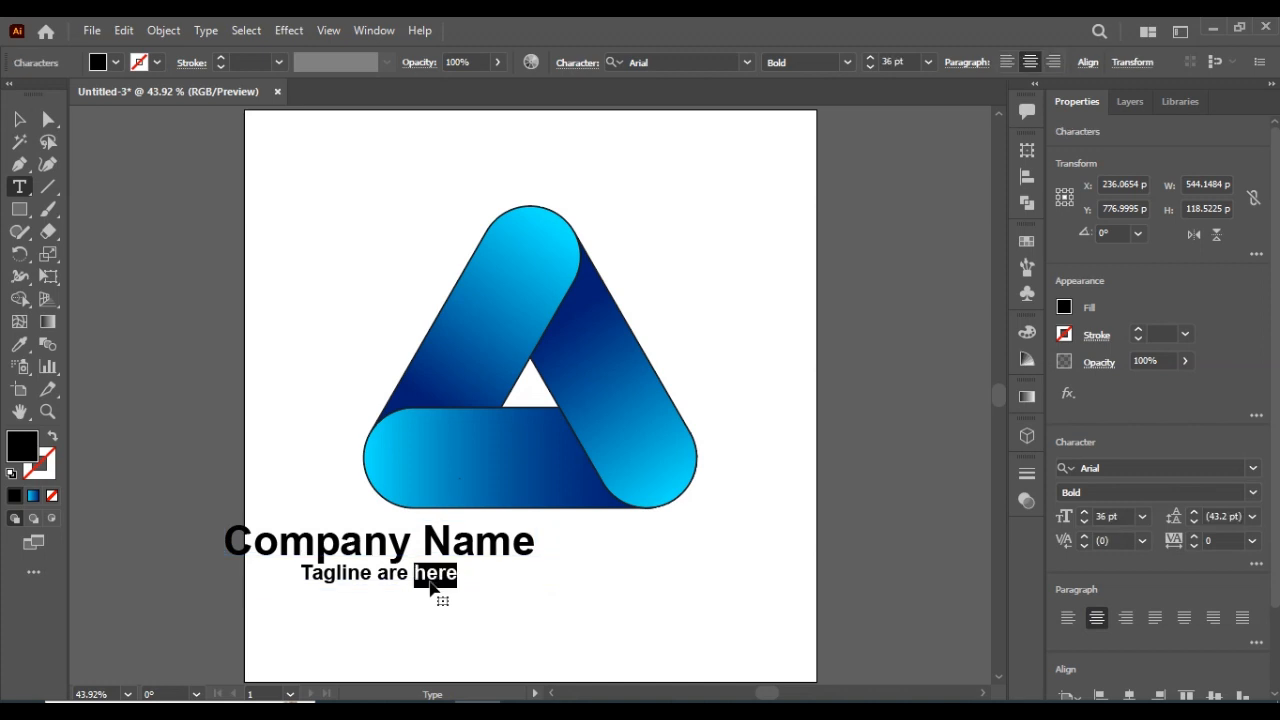
double_click(394, 578)
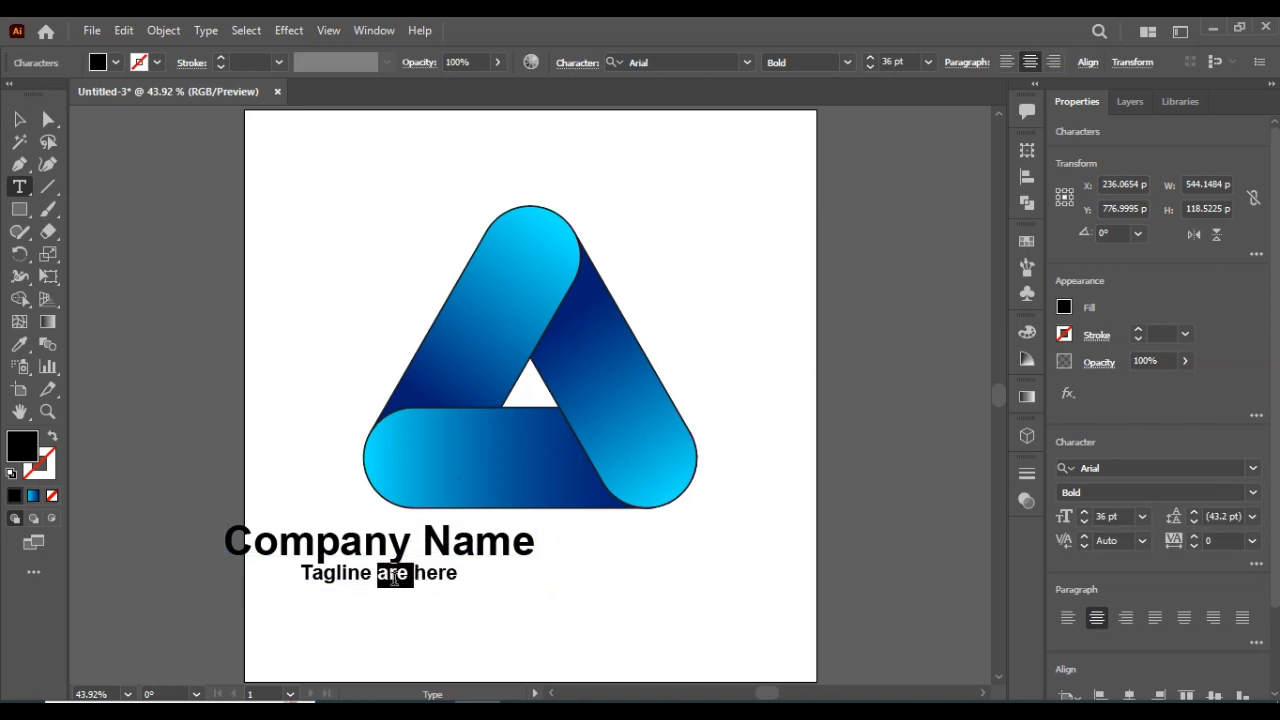
left_click(497, 624)
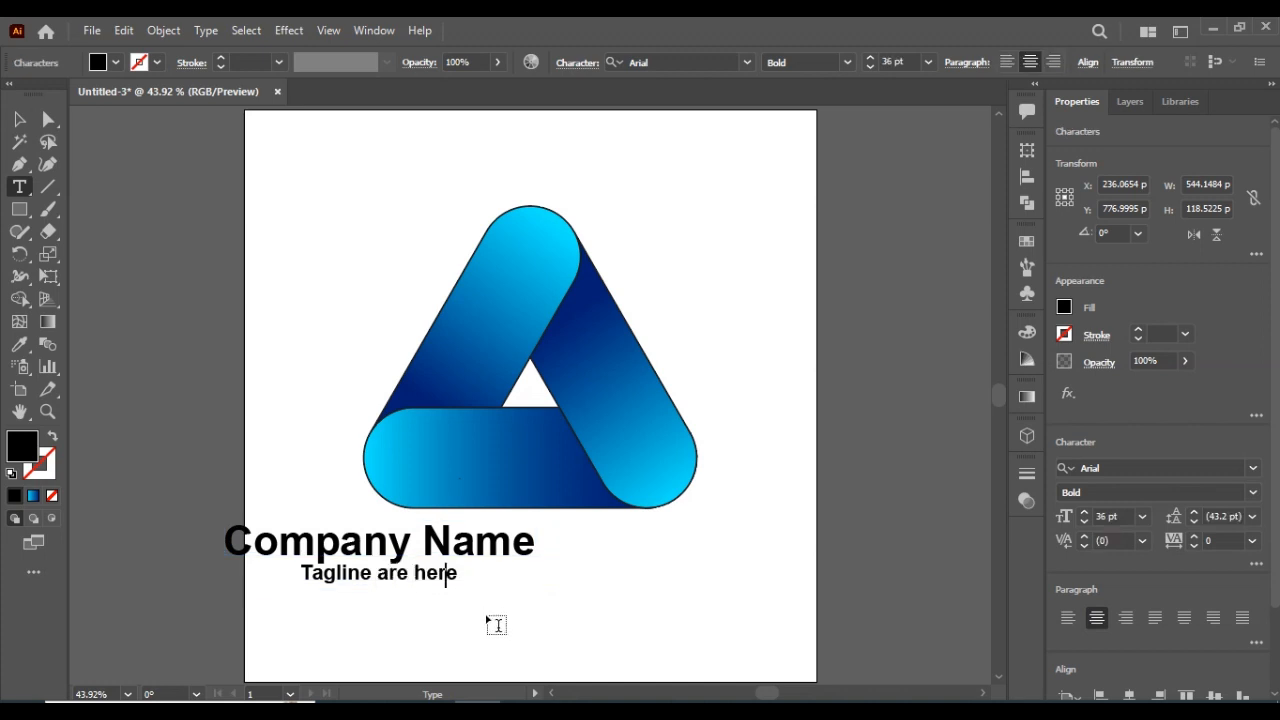
key("shift+Left")
key("shift+Left")
key("shift+Left")
key("shift+Left")
key("shift+Left")
key("shift+Left")
key("shift+Left")
key("shift+Left")
key("shift+Left")
key("shift+Left")
key("shift+Left")
key("shift+Left")
key("shift+Left")
key("shift+Left")
key("shift+Left")
key("shift+Left")
key("shift+Left")
key("shift+Left")
key("shift+Left")
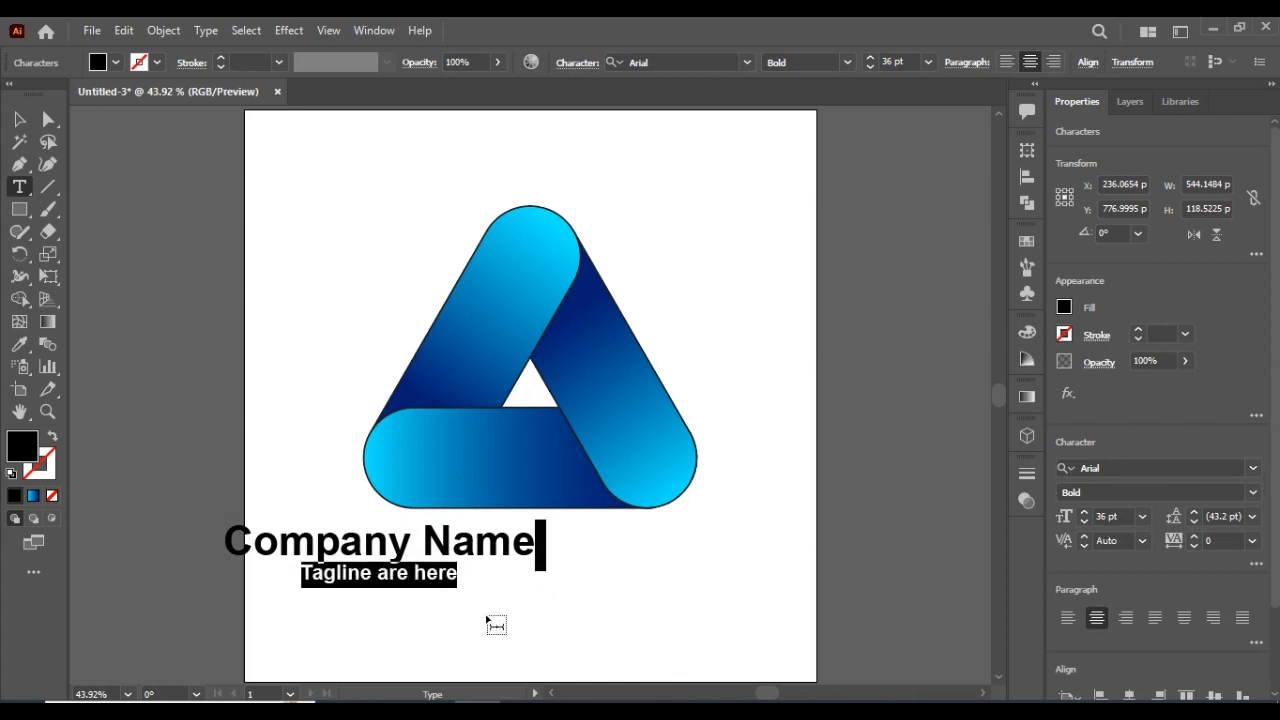
key("shift+Right")
key("shift+Right")
key("shift+Right")
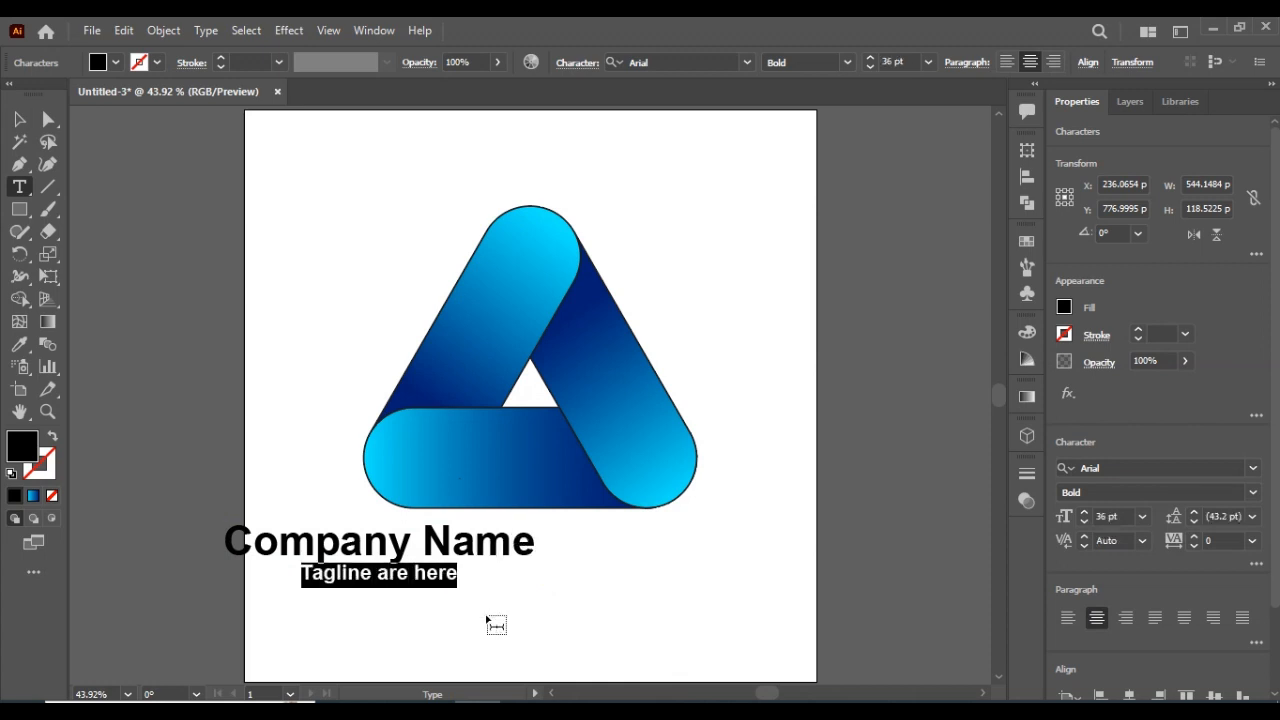
left_click(1252, 540)
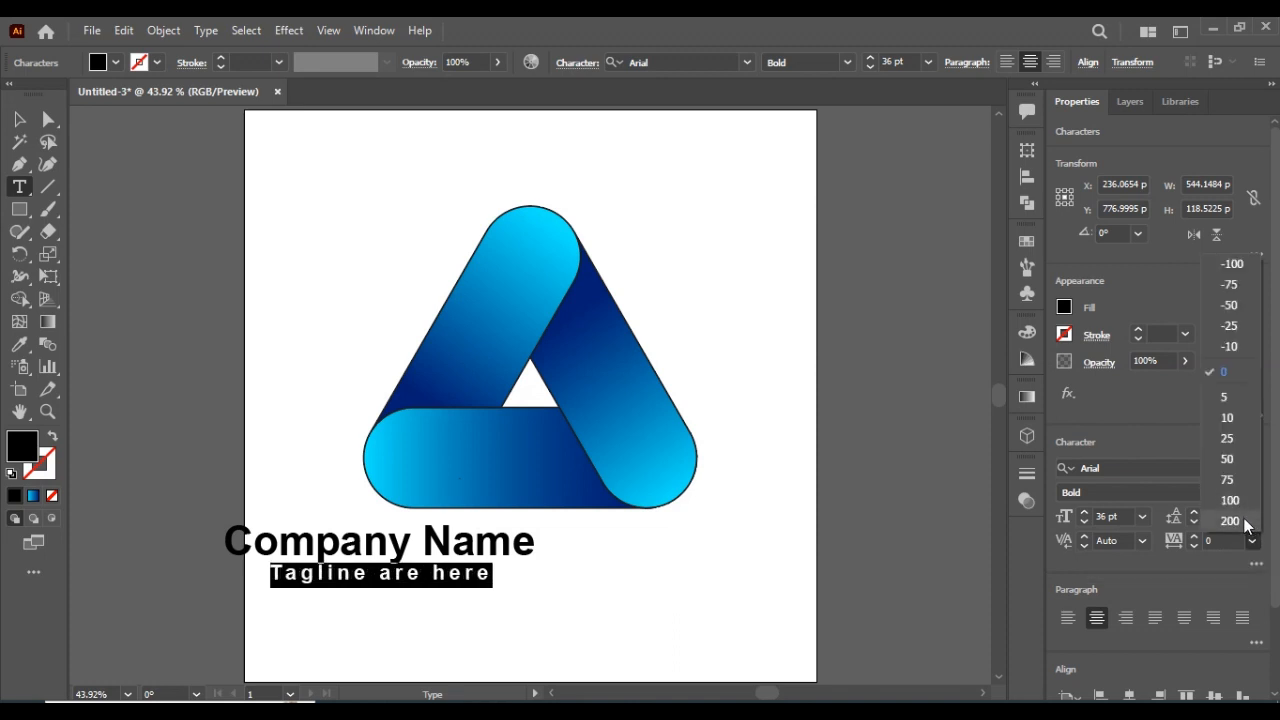
left_click(1245, 524)
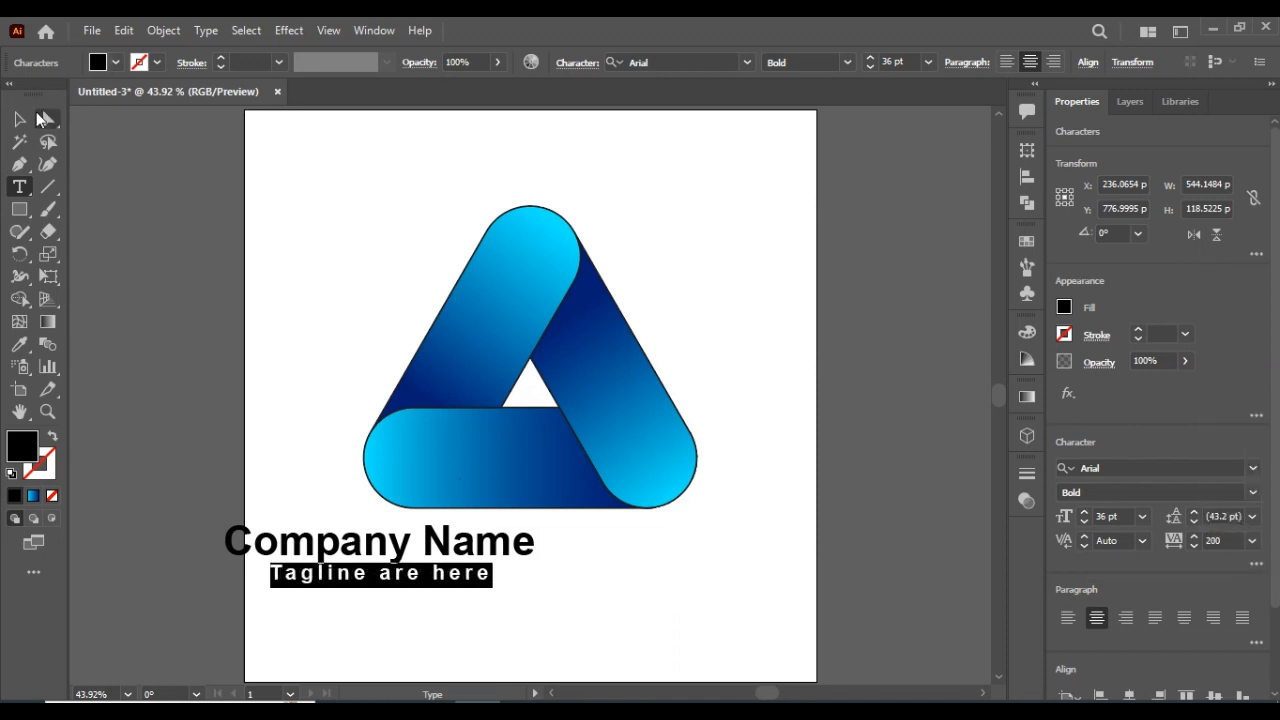
Nudge the two-line text object horizontally until it sits centered beneath the triangular logo
left_click(20, 120)
key("Right")
key("Right")
key("Right")
key("Right")
key("Right")
key("Right")
key("Right")
key("Right")
key("Right")
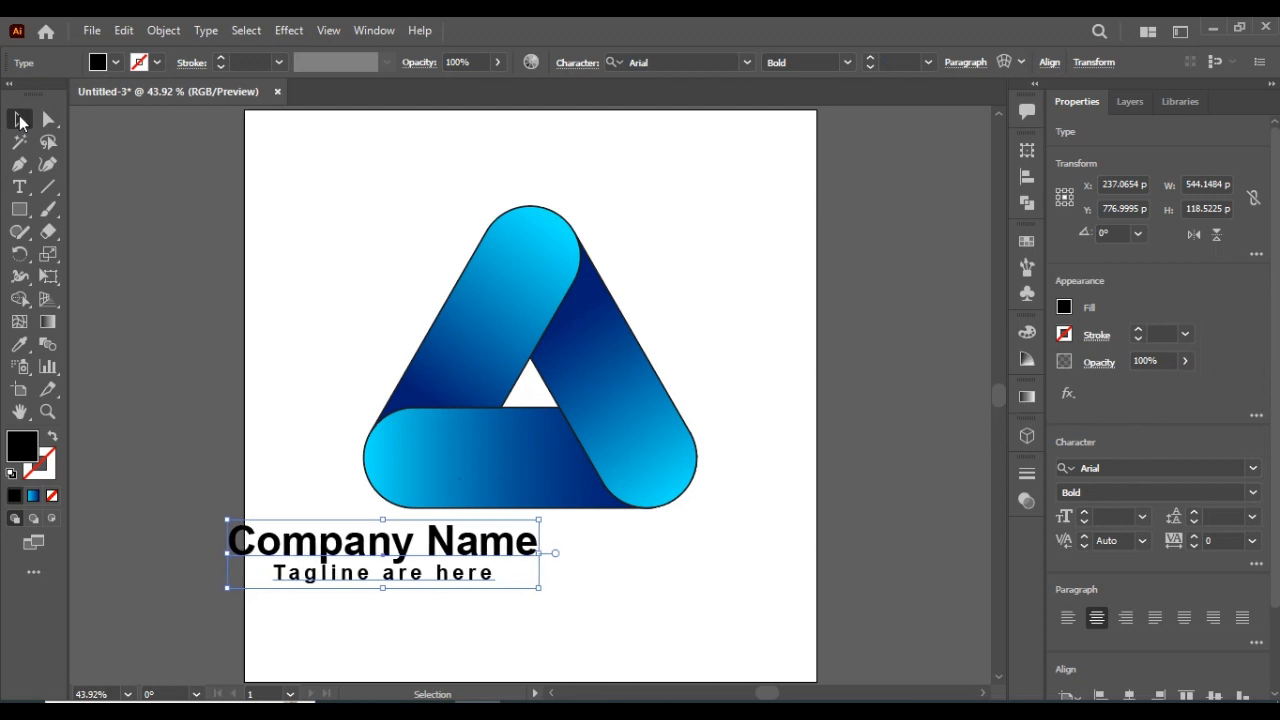
key("Right")
key("Right")
key("Right")
key("Right")
key("Right")
key("Right")
key("Right")
key("Right")
key("Right")
key("Right")
key("Right")
key("Right")
key("Right")
key("Right")
key("Right")
key("Right")
key("Right")
key("Right")
key("Right")
key("Right")
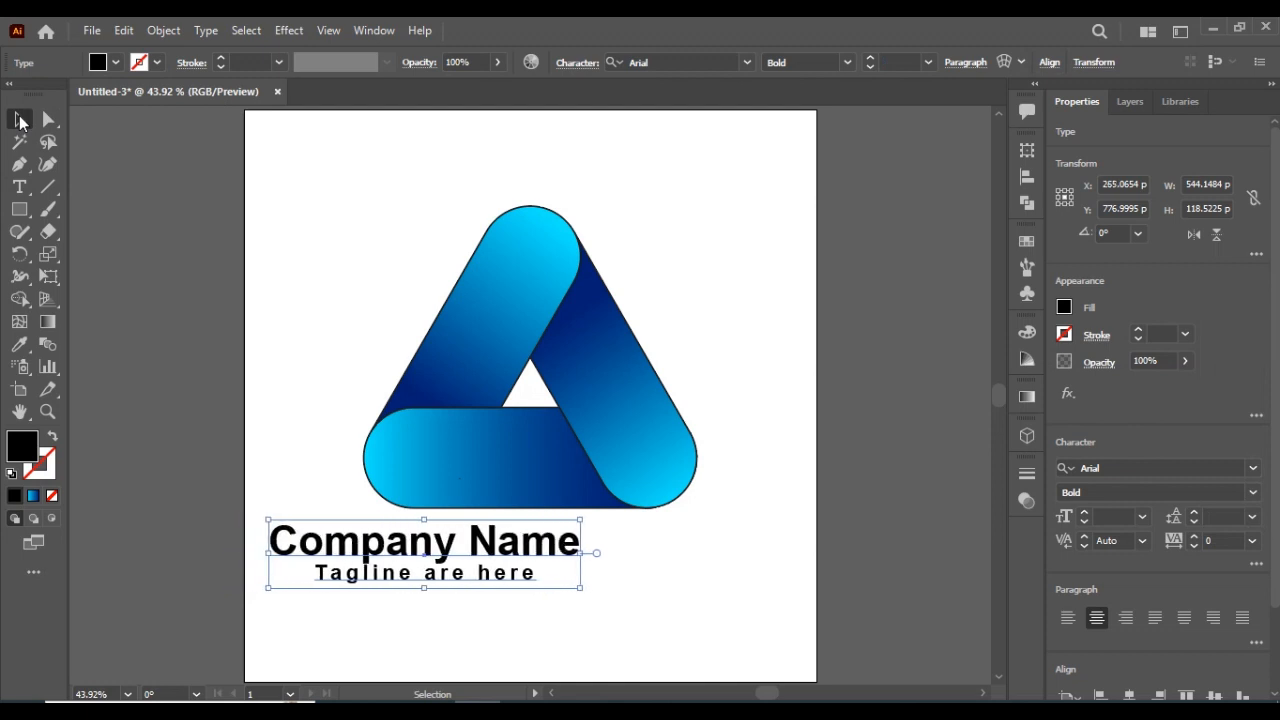
key("shift+Right")
key("shift+Right")
key("shift+Right")
key("shift+Right")
key("shift+Right")
key("shift+Right")
key("shift+Right")
key("shift+Right")
key("shift+Right")
key("shift+Right")
key("shift+Right")
key("shift+Right")
key("shift+Right")
key("shift+Right")
key("shift+Right")
key("shift+Right")
key("shift+Right")
key("shift+Right")
key("shift+Right")
key("shift+Right")
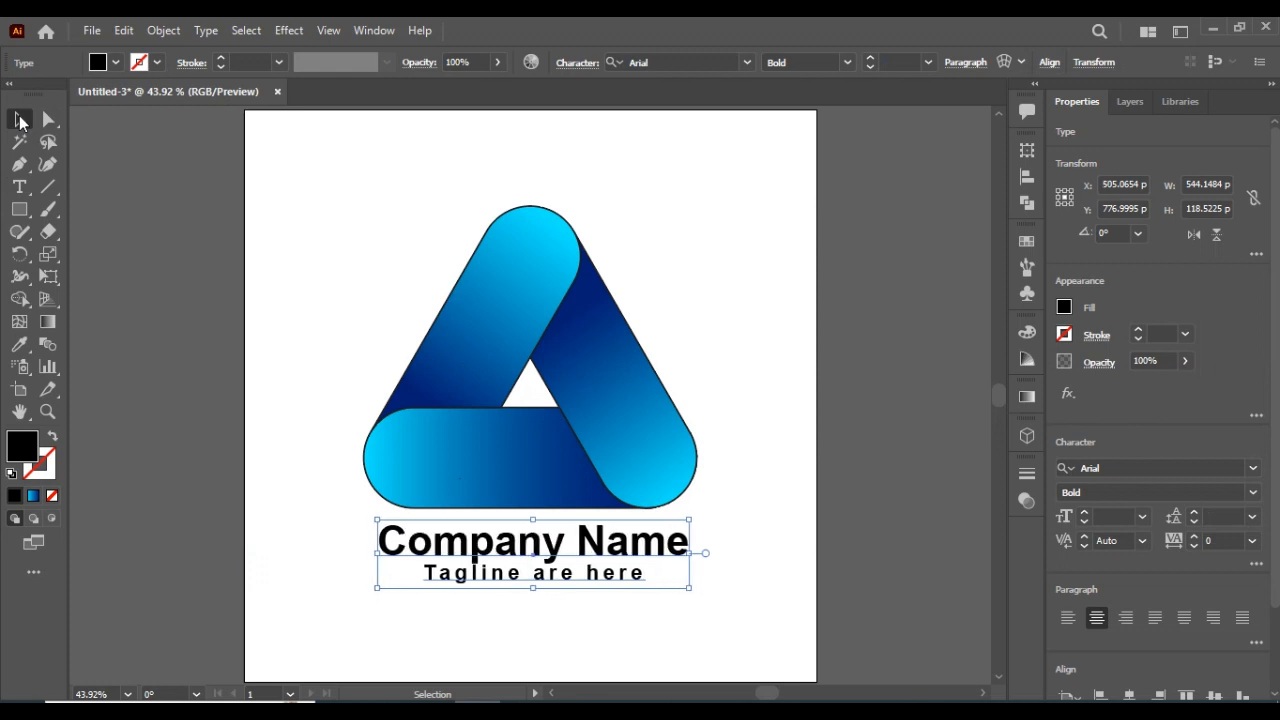
Group the logo with its text and scale the group down slightly and proportionally about its center, leaving it deselected
key("ctrl+a")
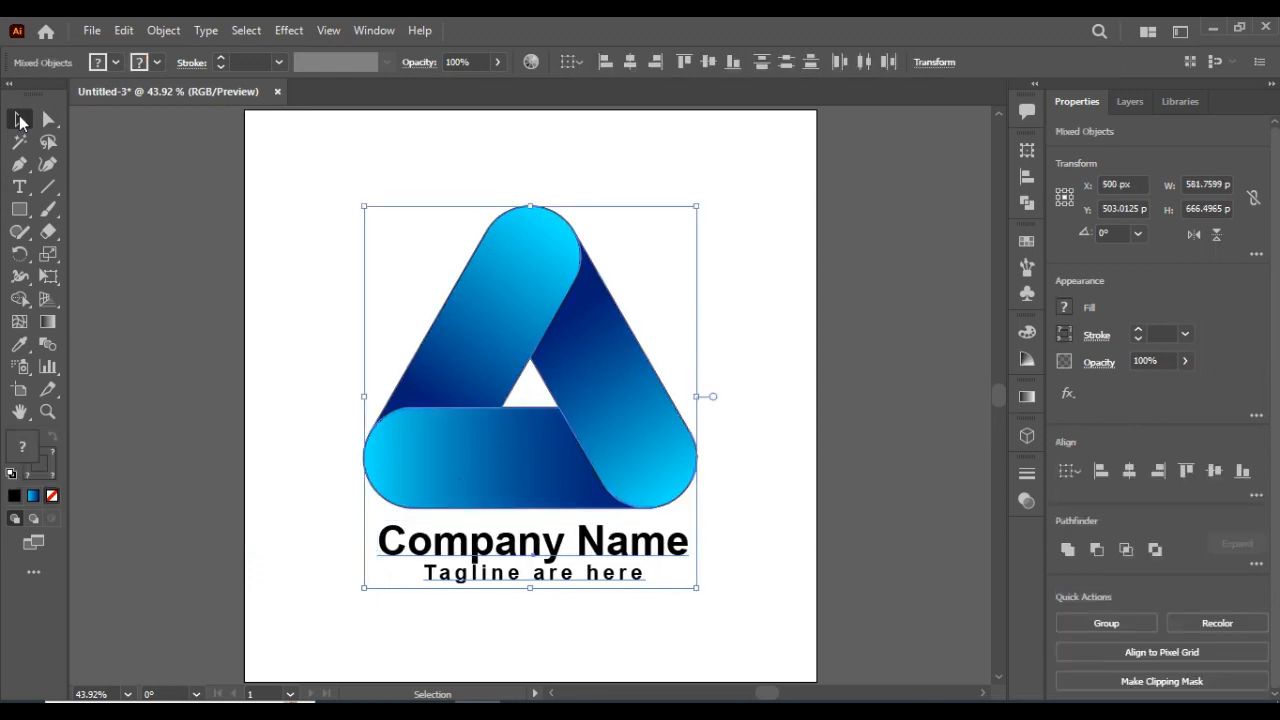
key("ctrl+g")
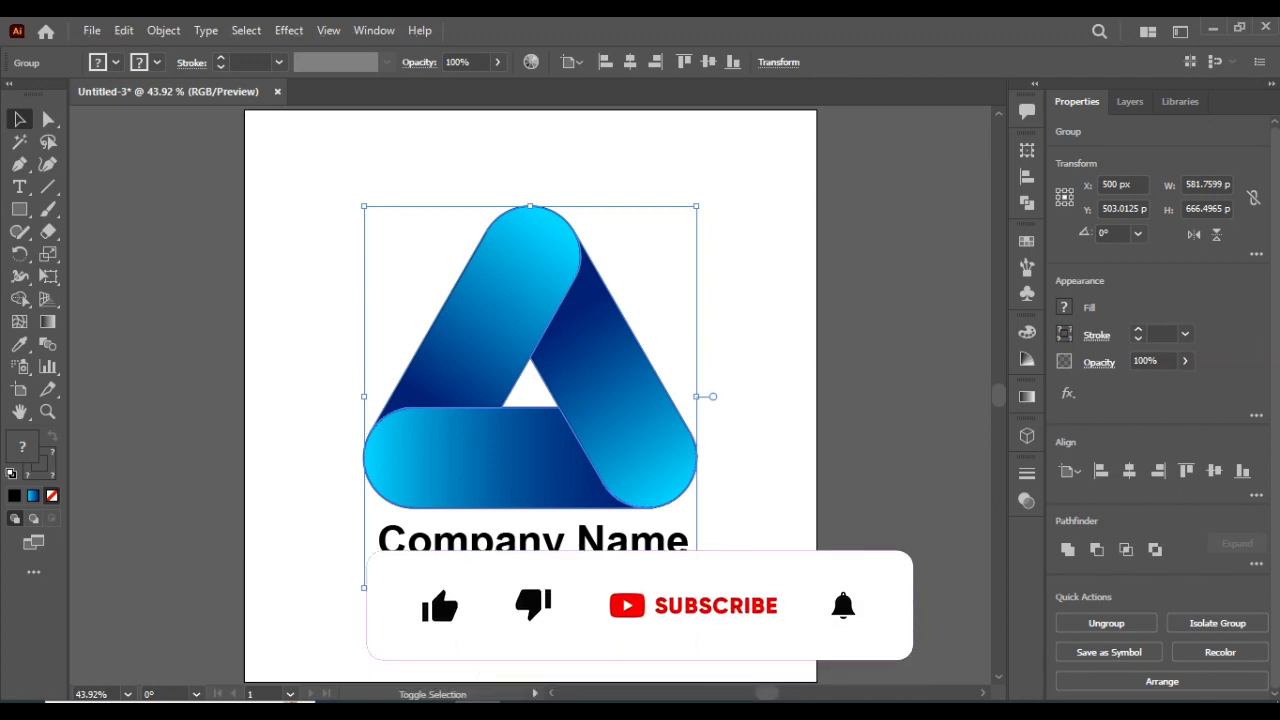
left_click_drag(697, 588, 678, 566)
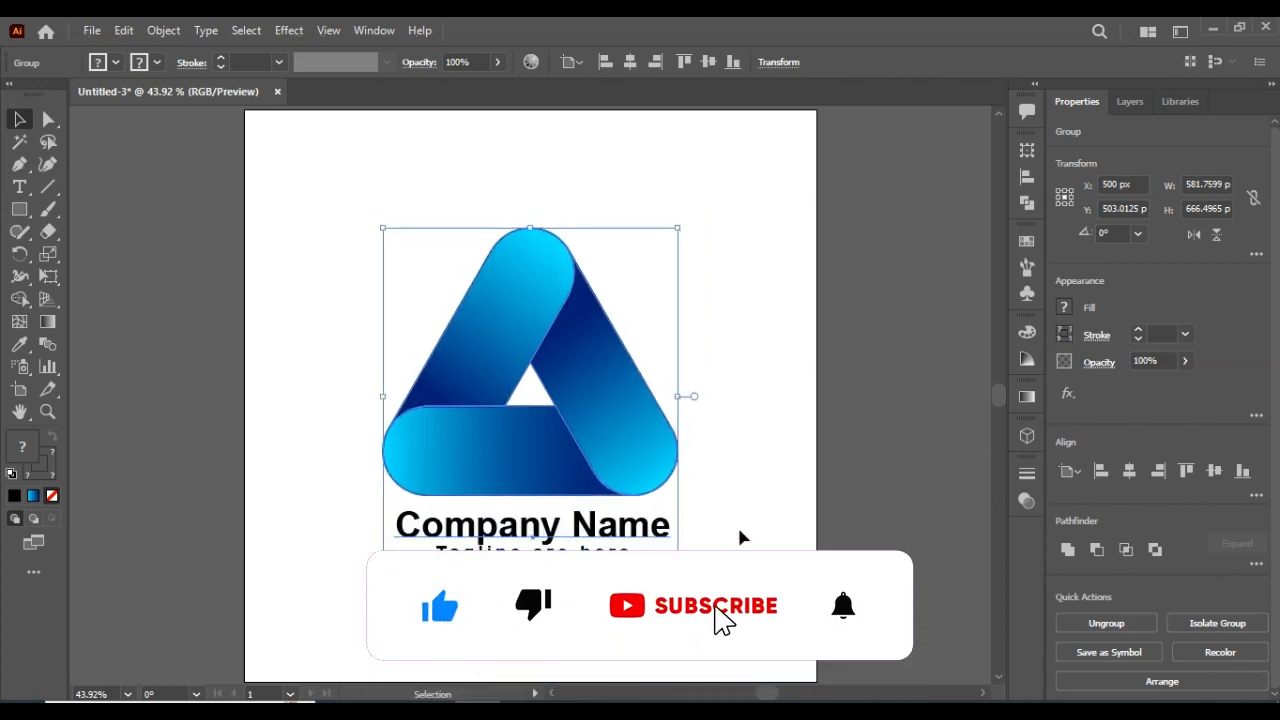
left_click(757, 514)
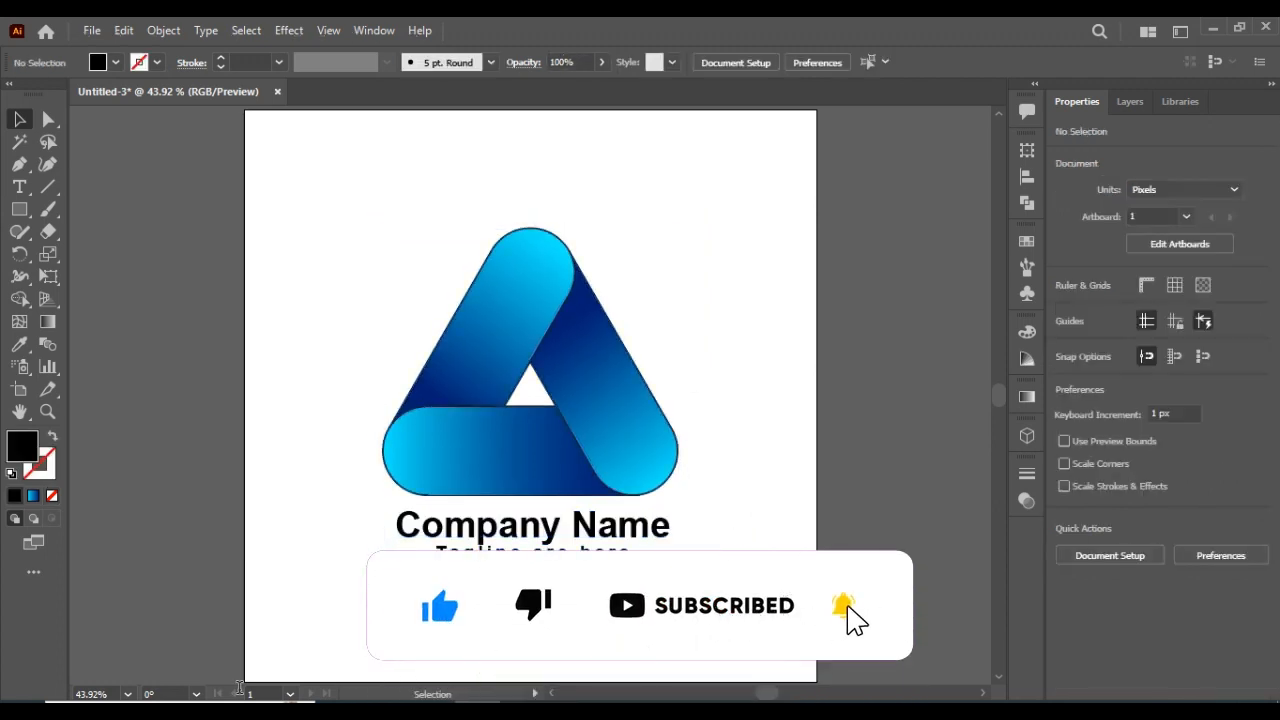